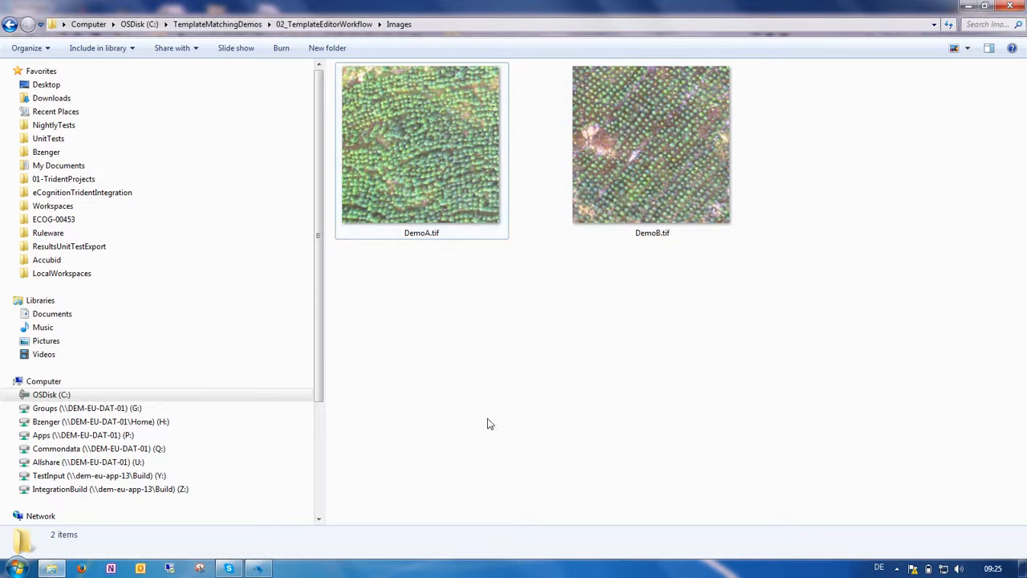
- Switch to eCognition Developer and load the image file DemoA.tif
left_click(265, 570)
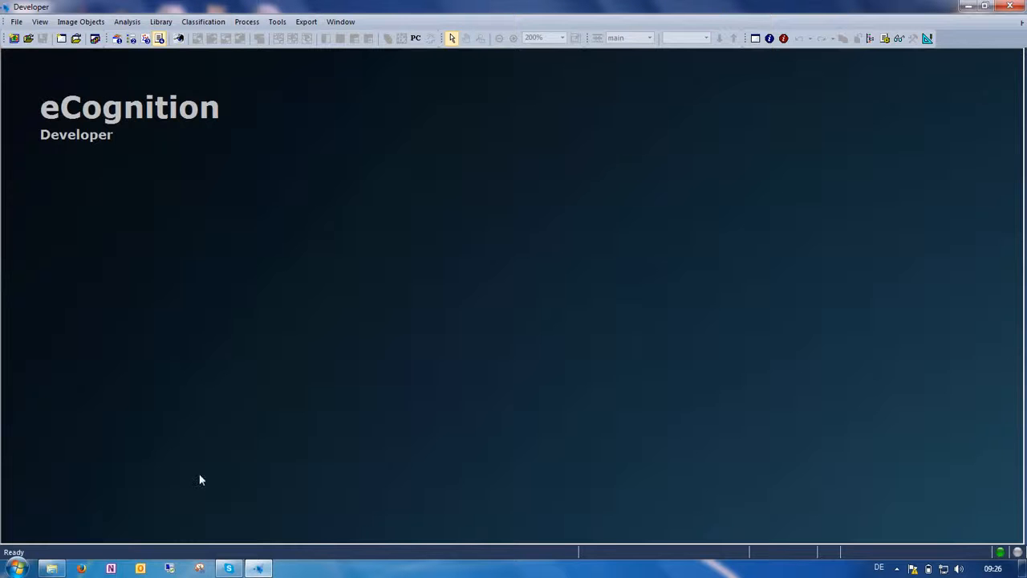
left_click(16, 22)
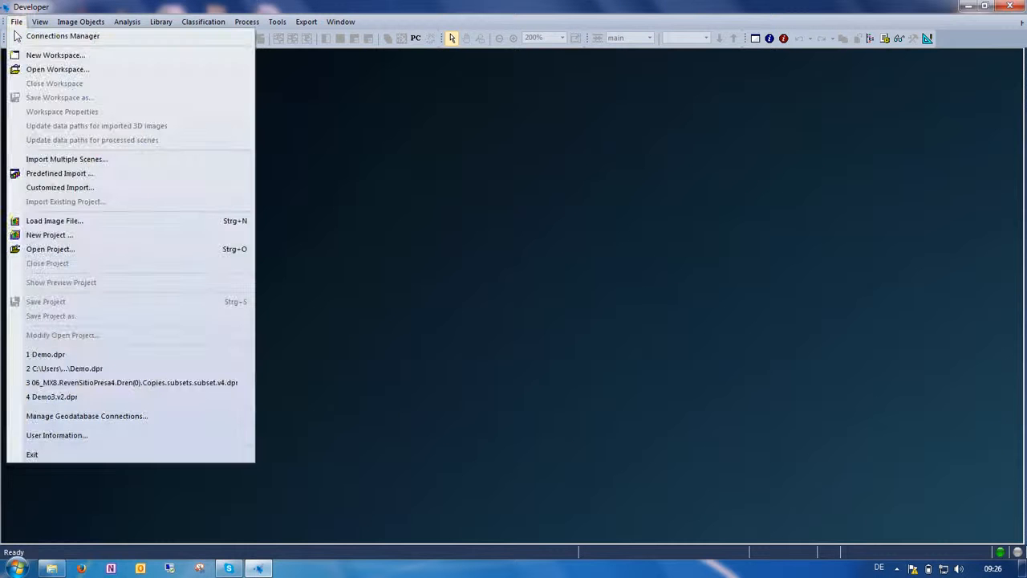
left_click(67, 222)
left_click(441, 68)
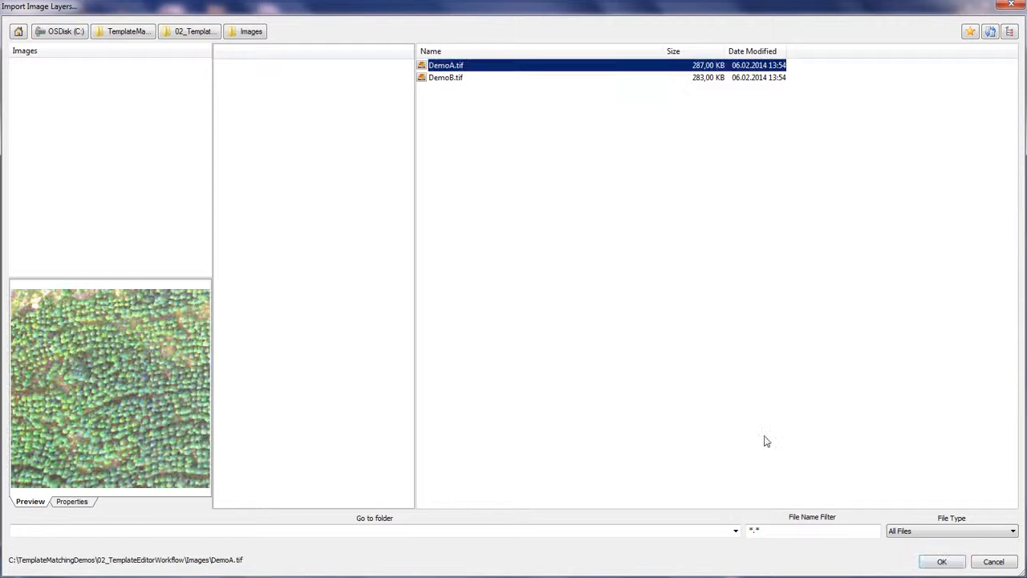
left_click(924, 565)
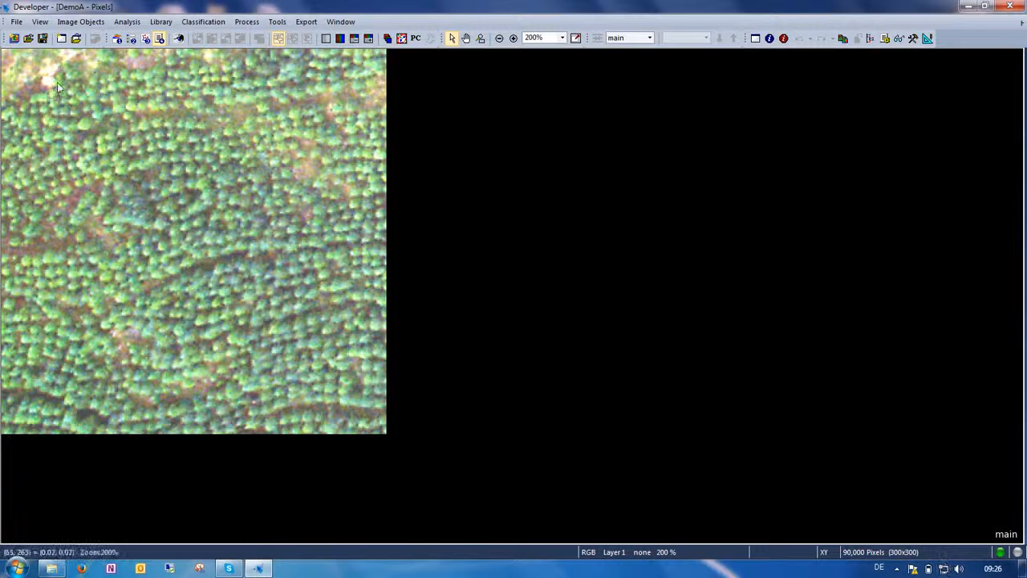
- Modify the open project by adding a new map named Scene2 that uses the image DemoB.tif
left_click(16, 22)
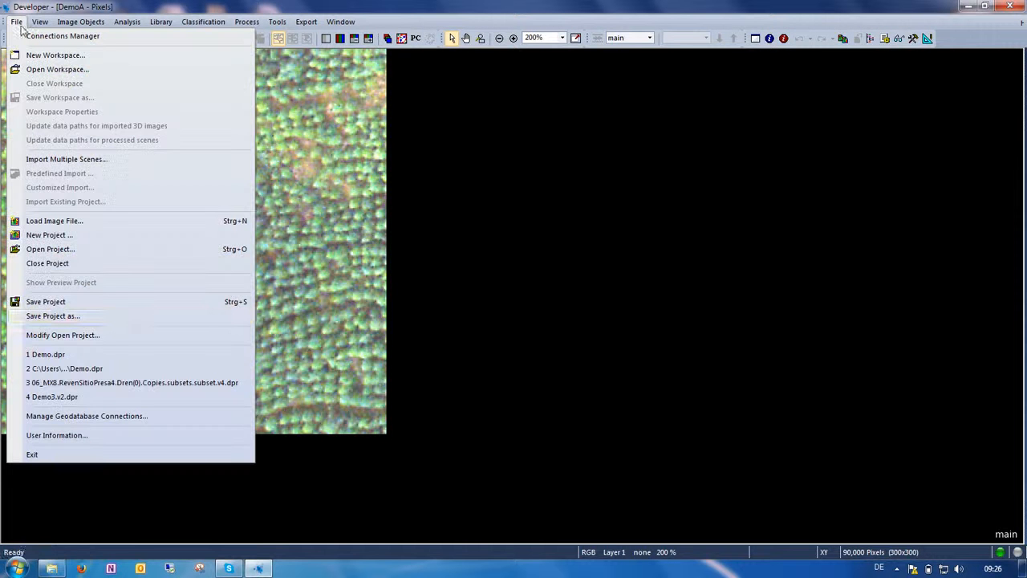
left_click(107, 338)
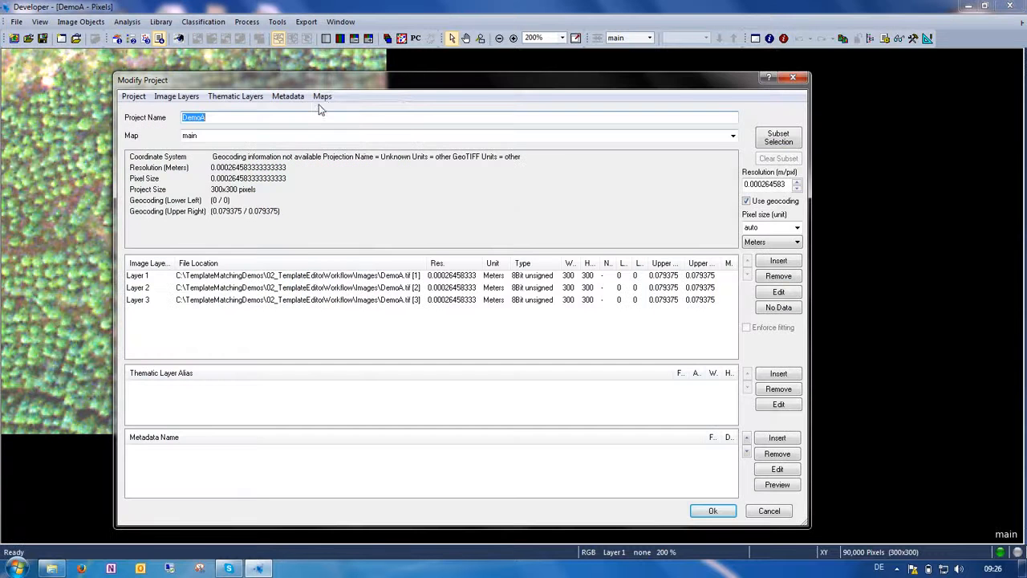
left_click(322, 97)
left_click(337, 112)
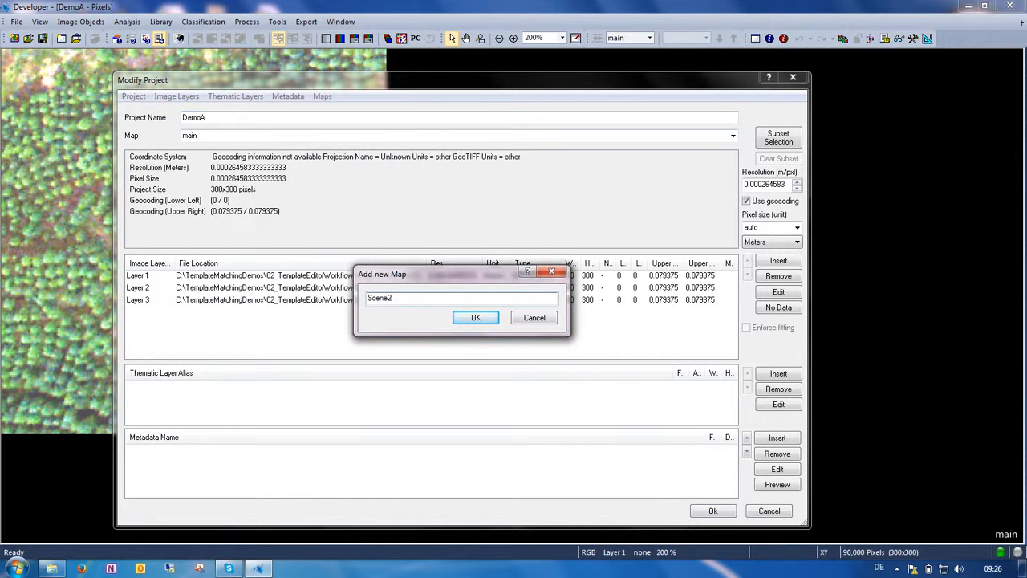
left_click(475, 317)
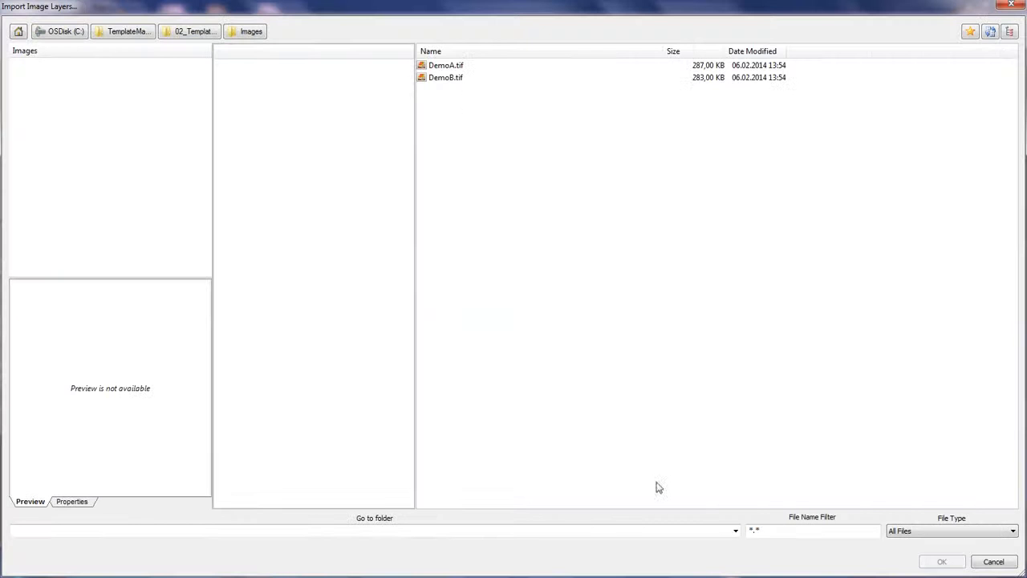
left_click(443, 78)
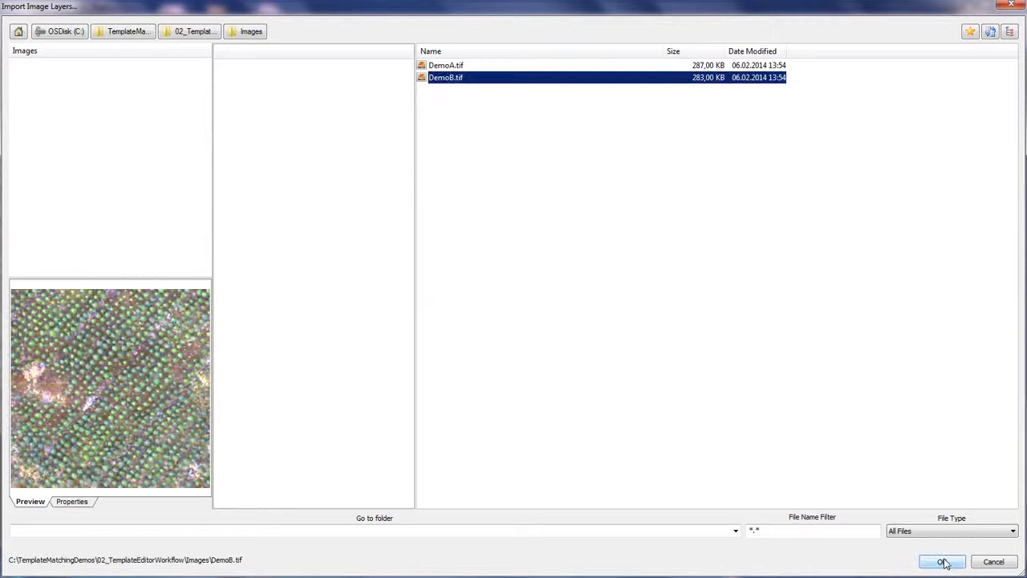
left_click(944, 562)
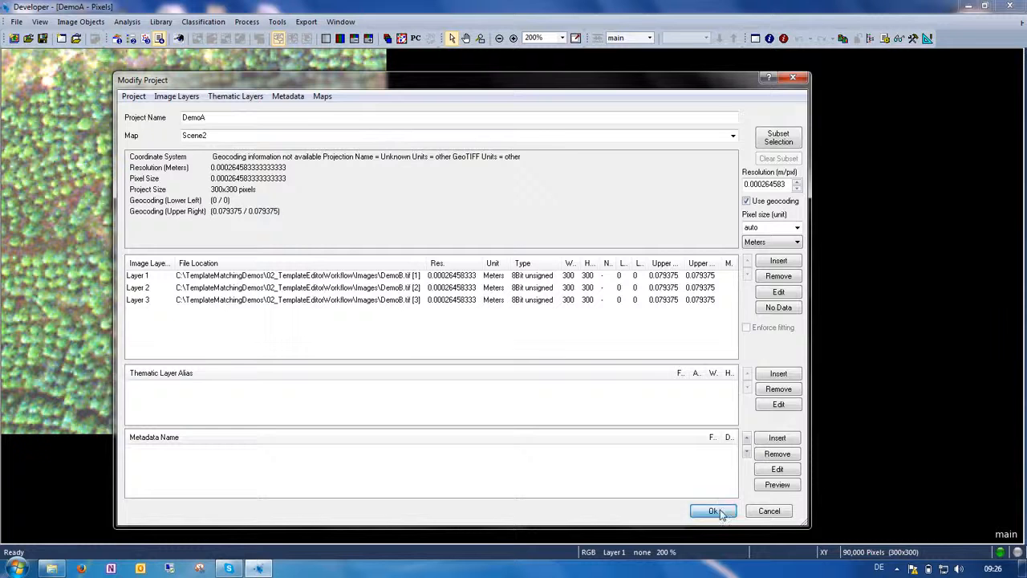
left_click(716, 511)
- View the Scene2 map and return to the main map
left_click(649, 37)
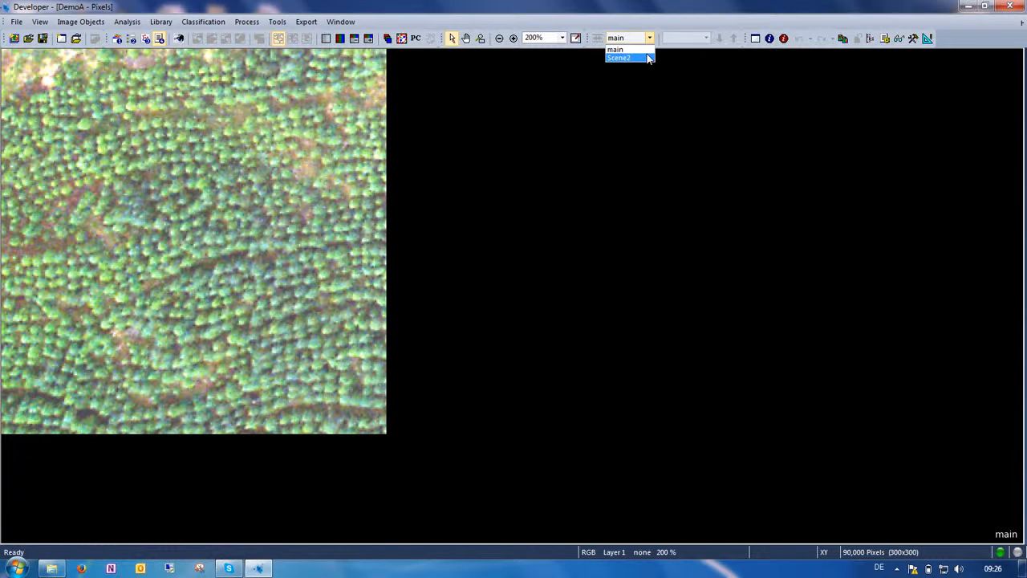
left_click(649, 57)
left_click(649, 38)
left_click(616, 50)
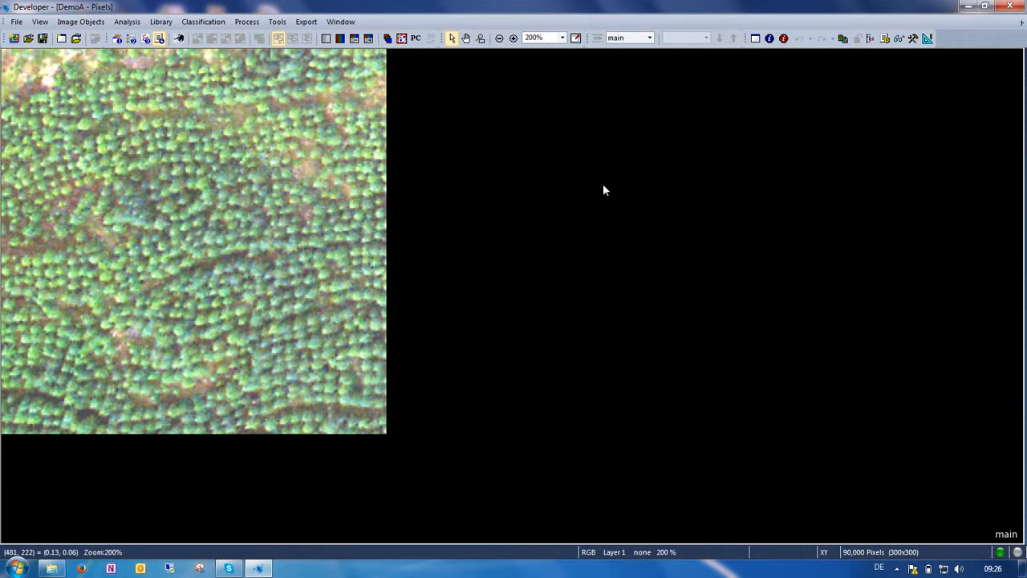
- Open the Template Editor and widen it until it reaches the edge of the displayed image
right_click(439, 24)
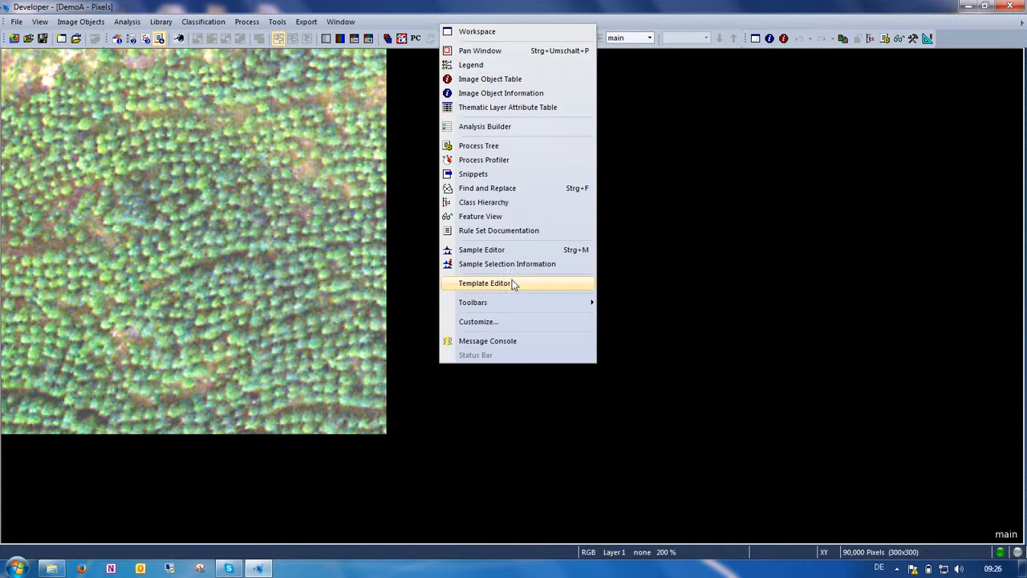
left_click(484, 283)
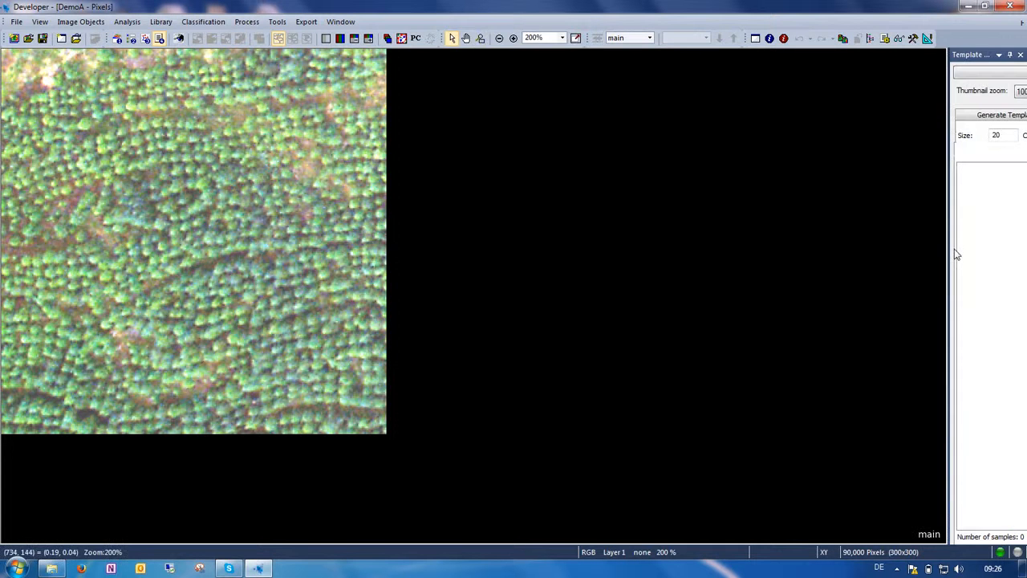
left_click_drag(949, 248, 400, 257)
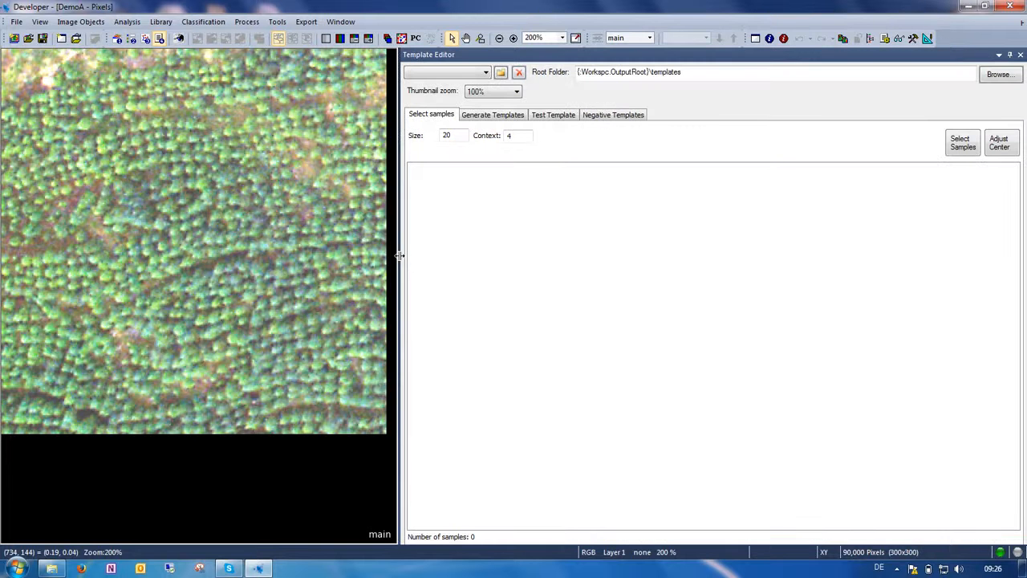
- Create a new template named Tree
left_click(500, 73)
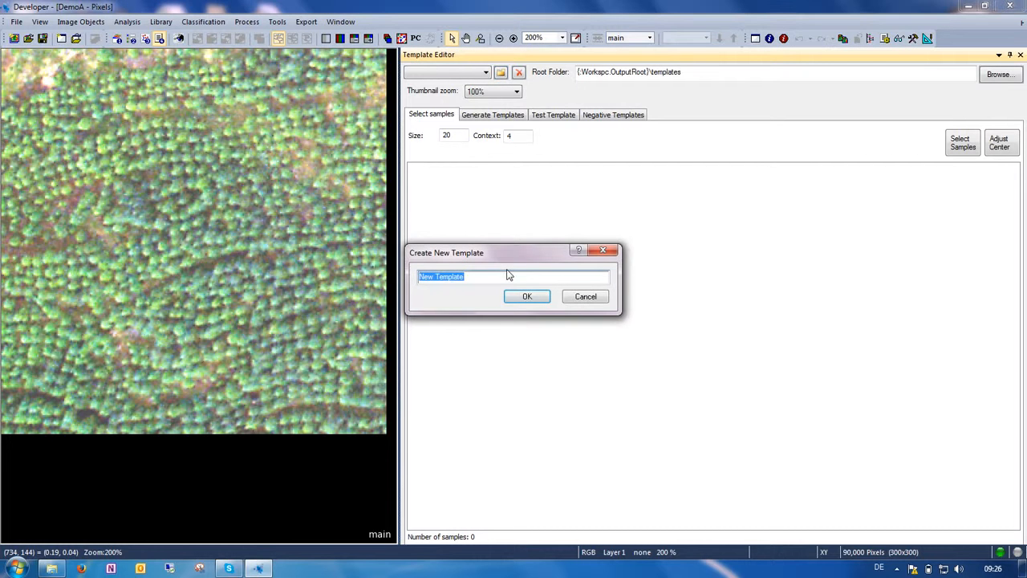
type("Tree")
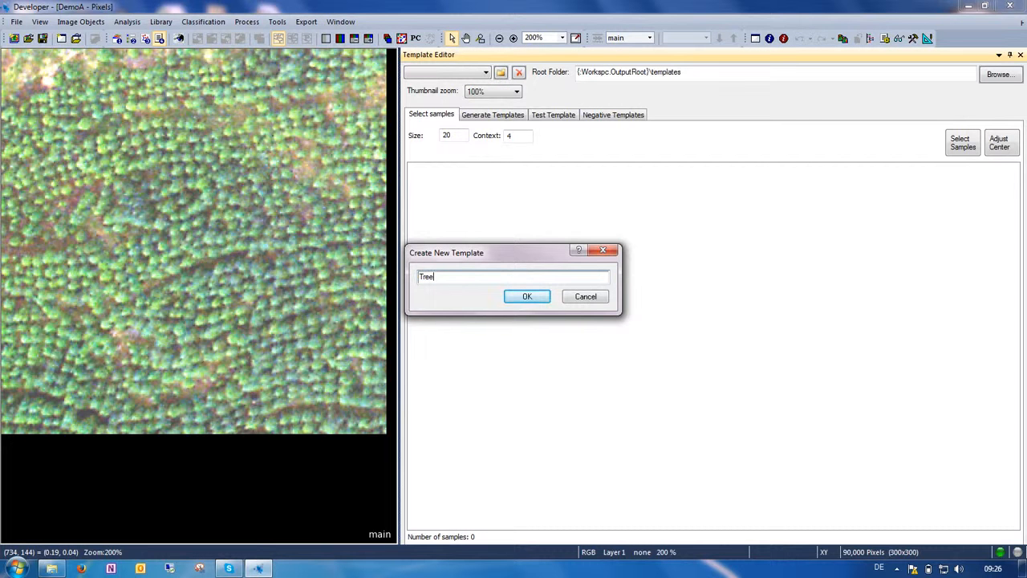
left_click(528, 296)
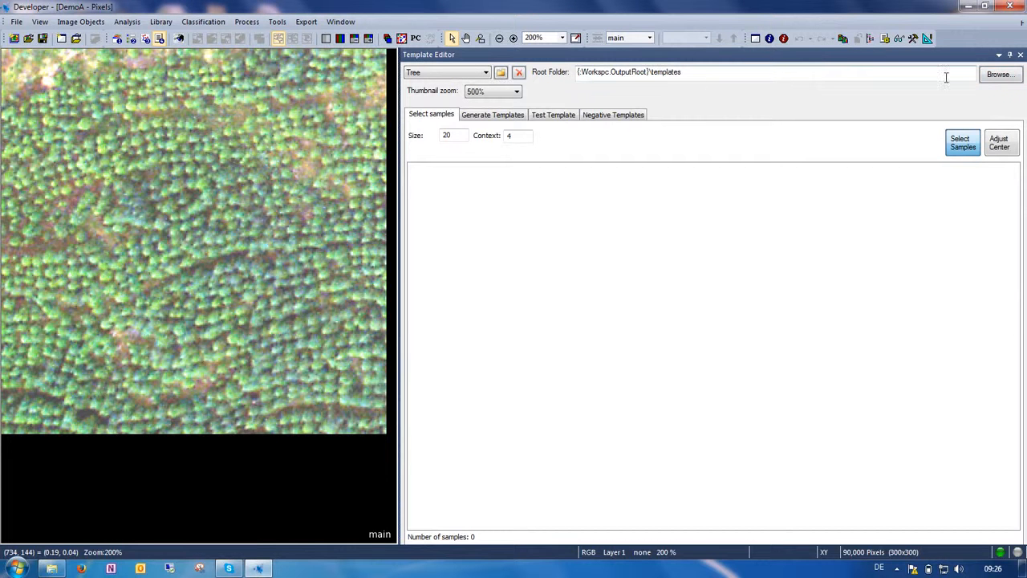
- Set the template root folder to C:\TemplateMatchingDemos\02_TemplateEditorWorkflow\Templates
left_click(992, 81)
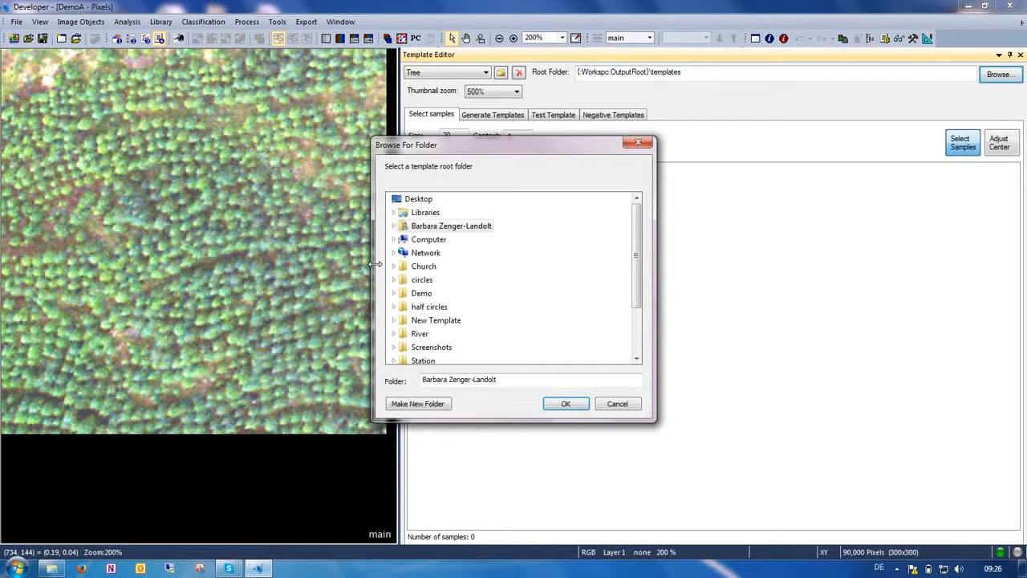
left_click(393, 240)
left_click(401, 240)
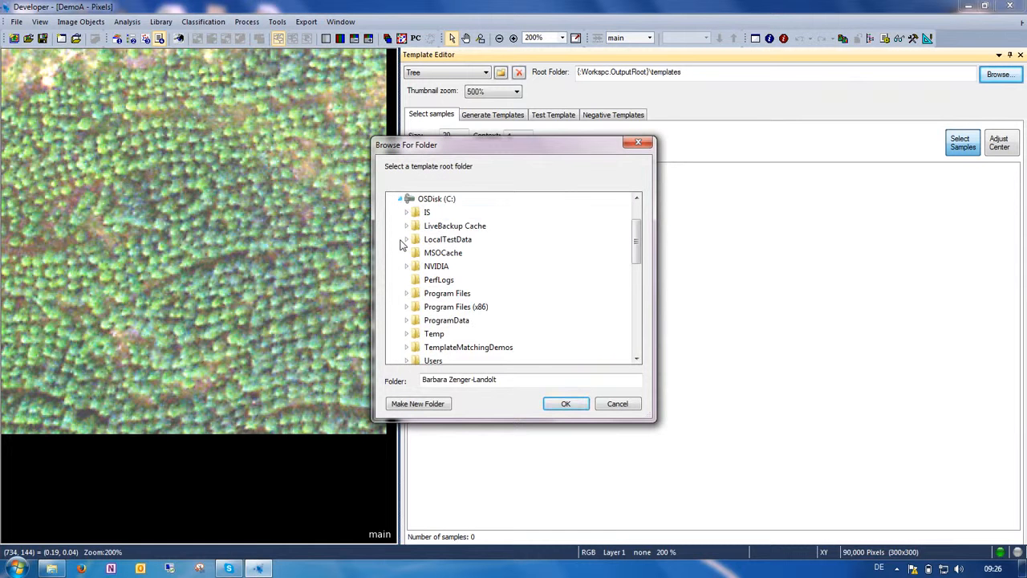
left_click(406, 347)
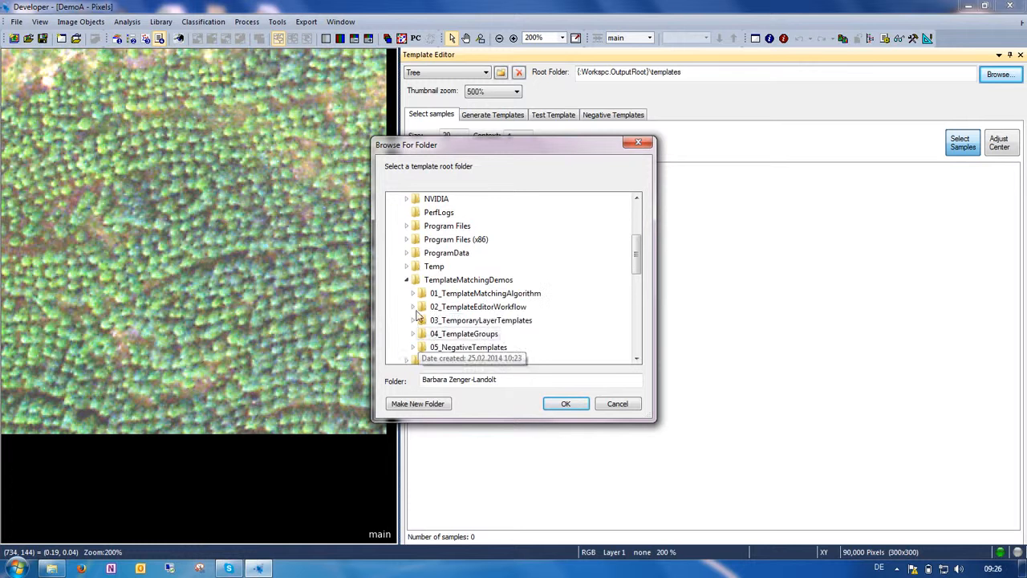
left_click(414, 309)
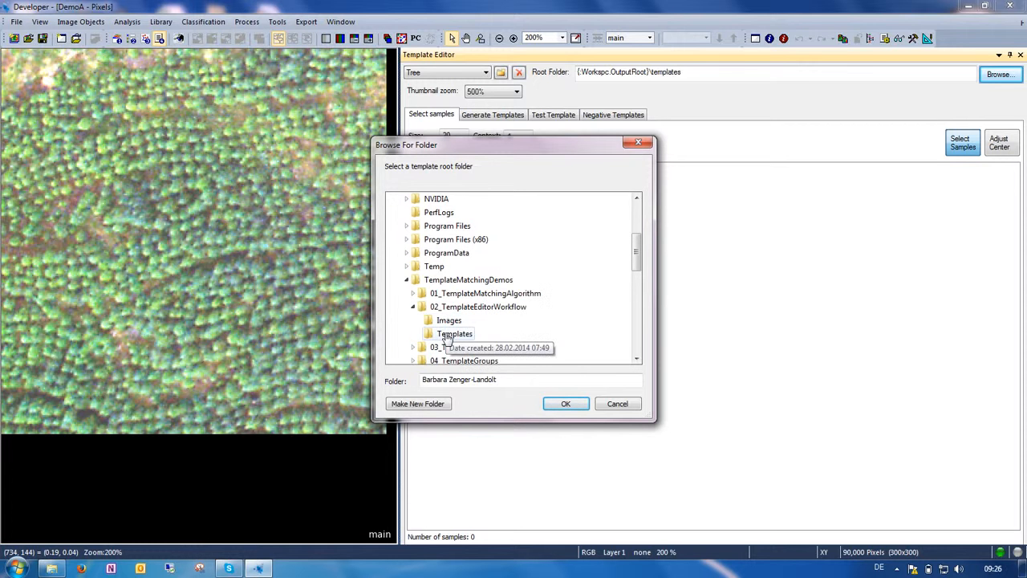
left_click(449, 334)
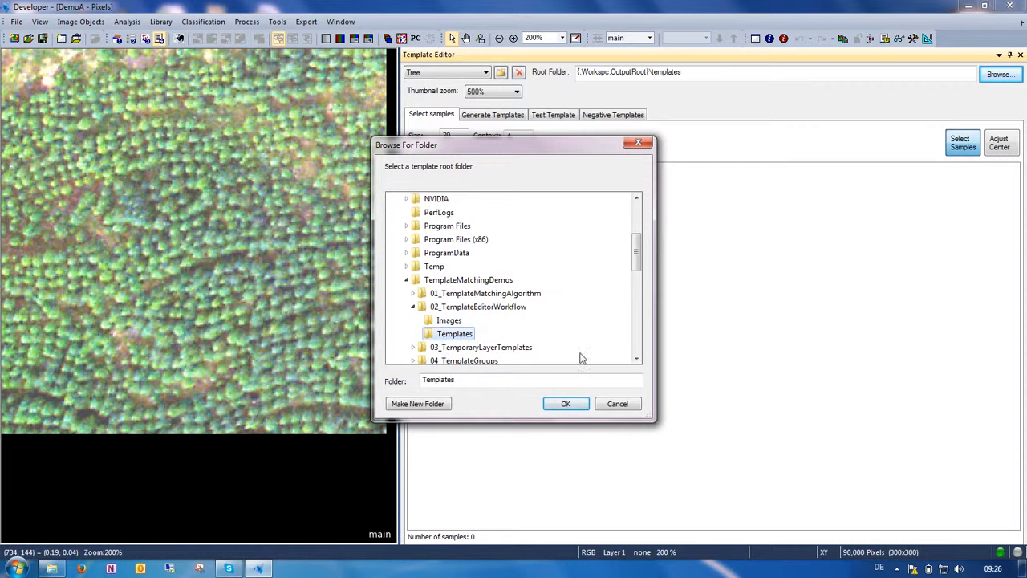
left_click(566, 405)
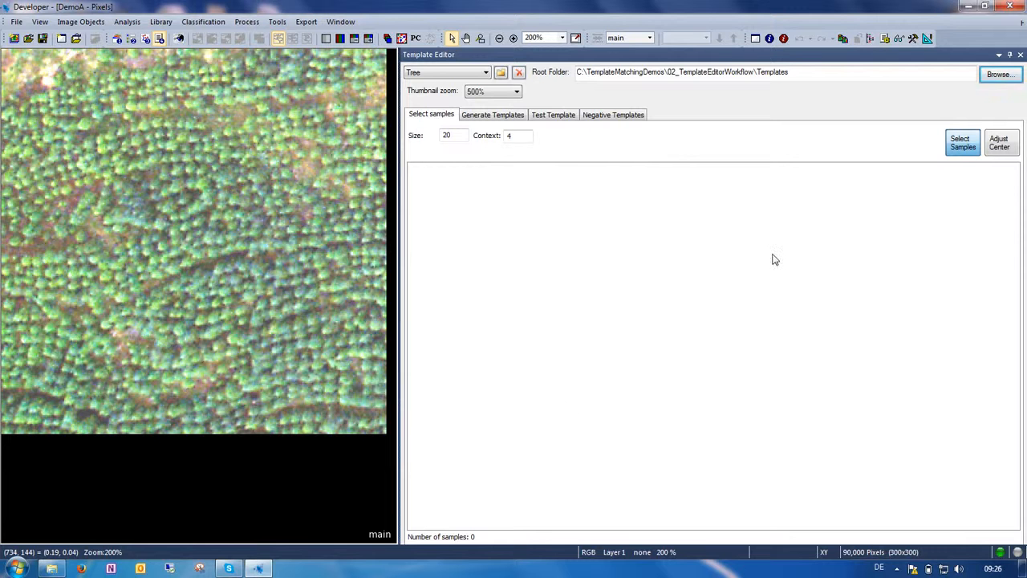
- Select five tree samples on the main map, two in the upper part and three around the middle of the image
left_click(961, 146)
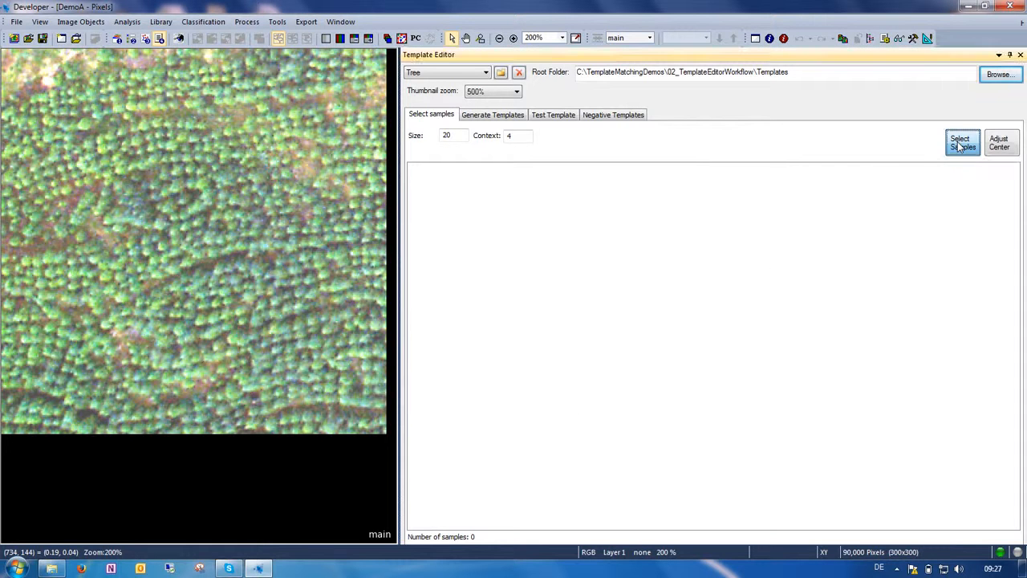
left_click(261, 107)
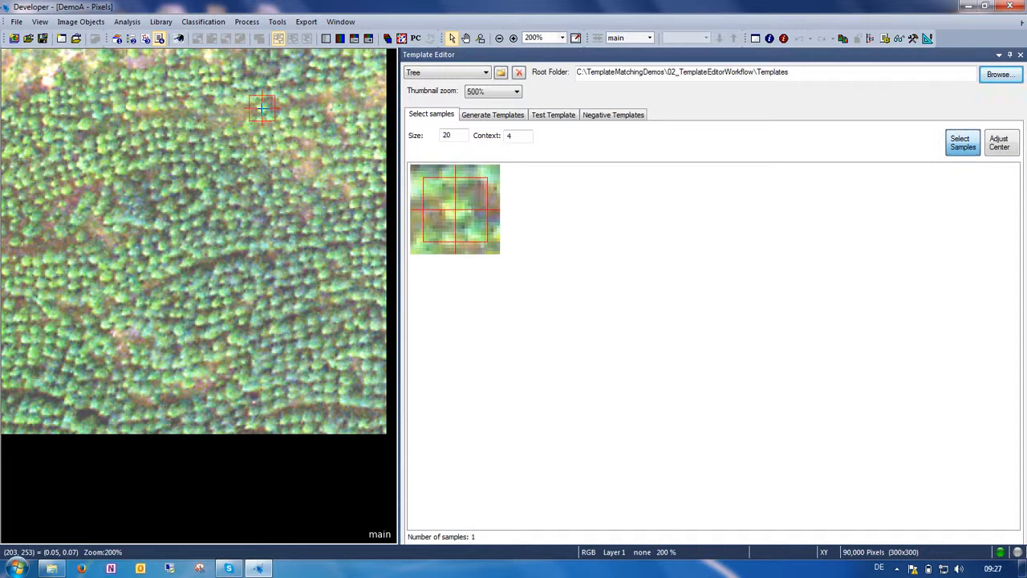
left_click(193, 94)
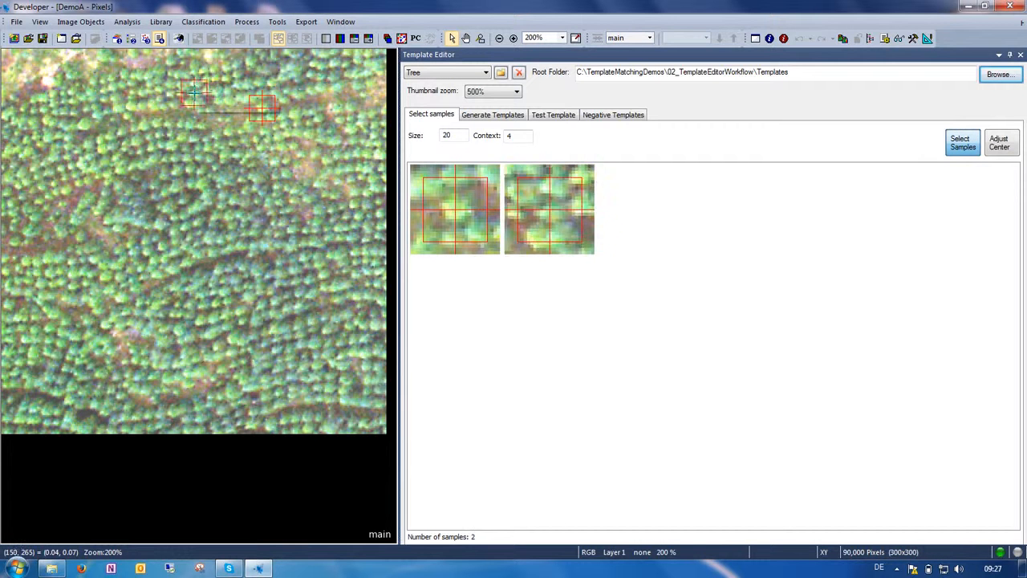
left_click(198, 233)
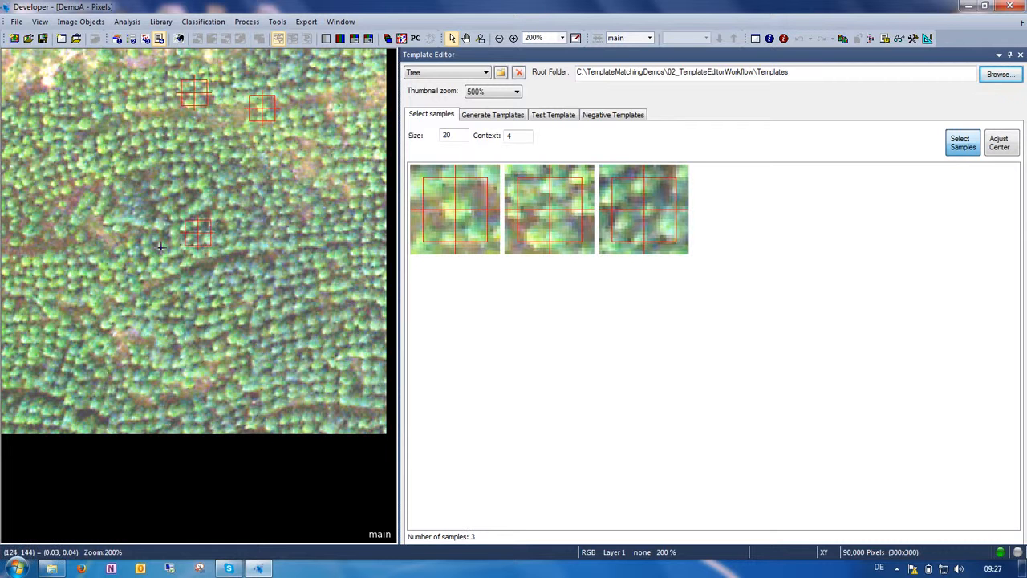
left_click(161, 247)
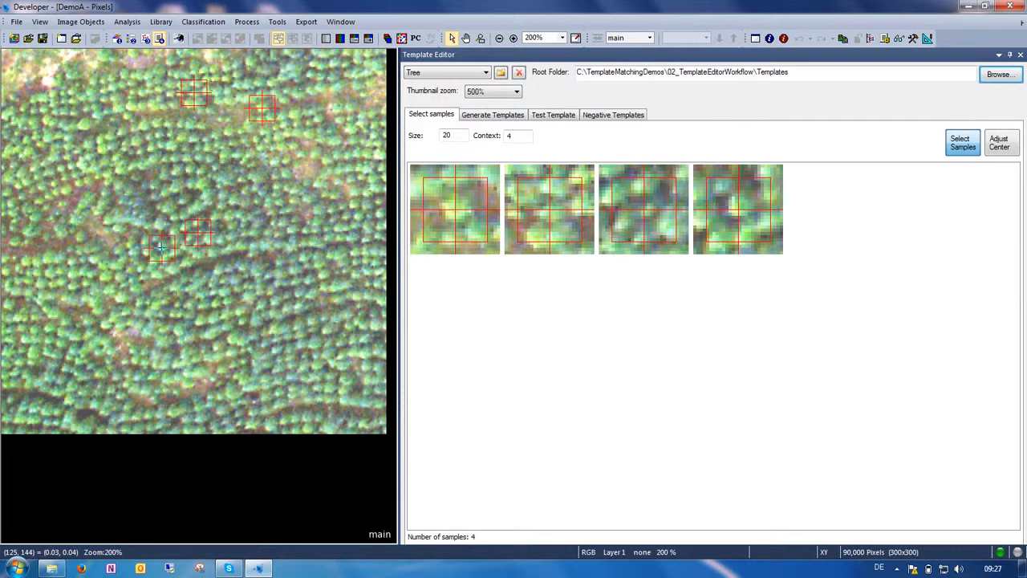
left_click(223, 291)
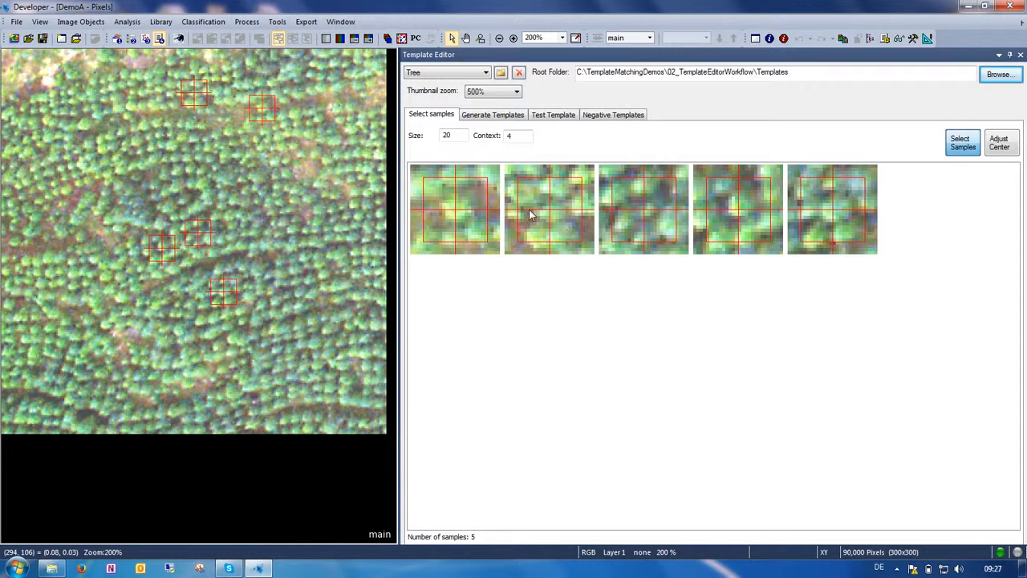
- Set the sample size to 11
double_click(447, 135)
type("11")
key("Tab")
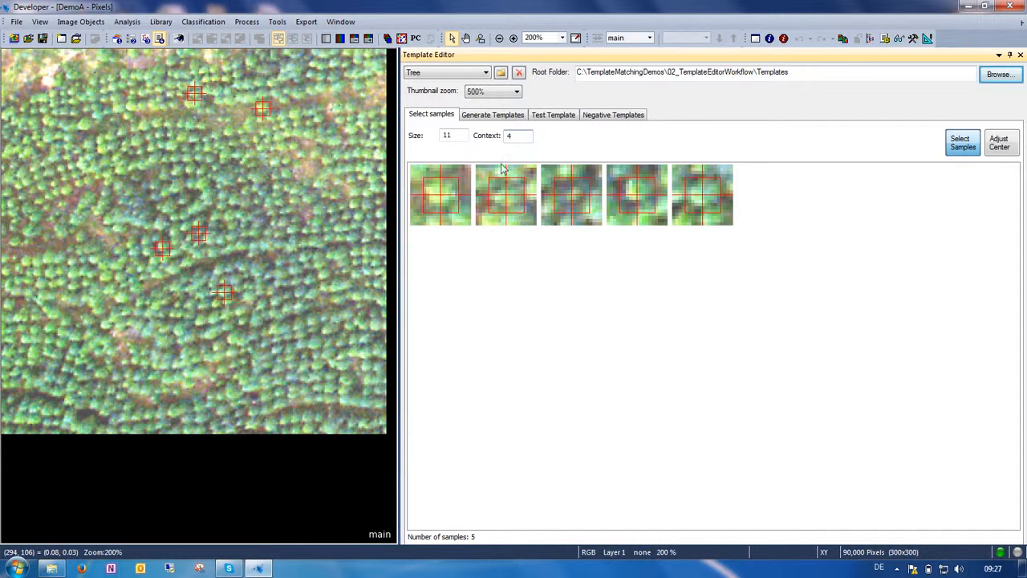
- Try a sample context of 25 and settle on a context of 5
double_click(504, 136)
key("Return")
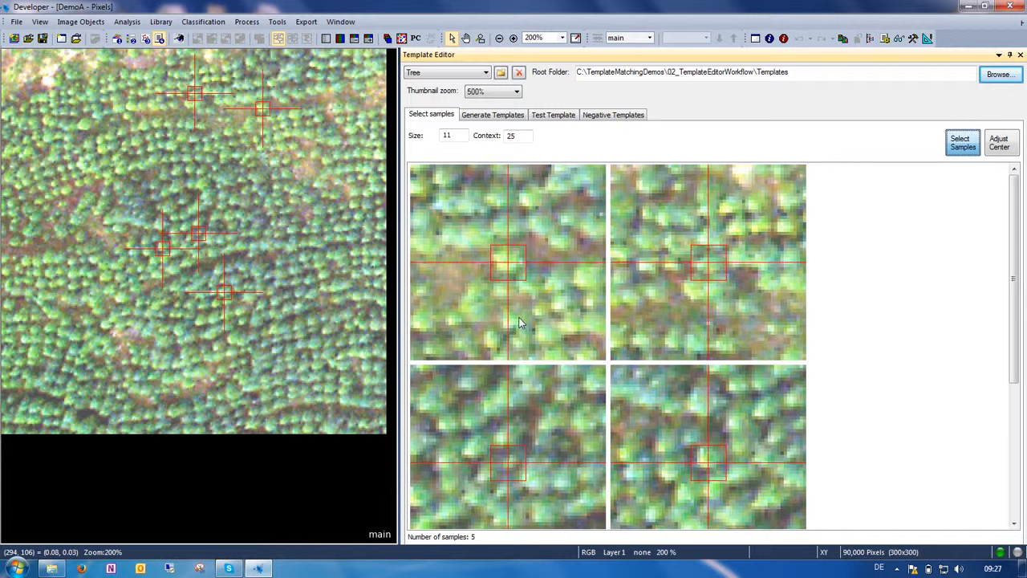
double_click(518, 135)
type("5")
key("Return")
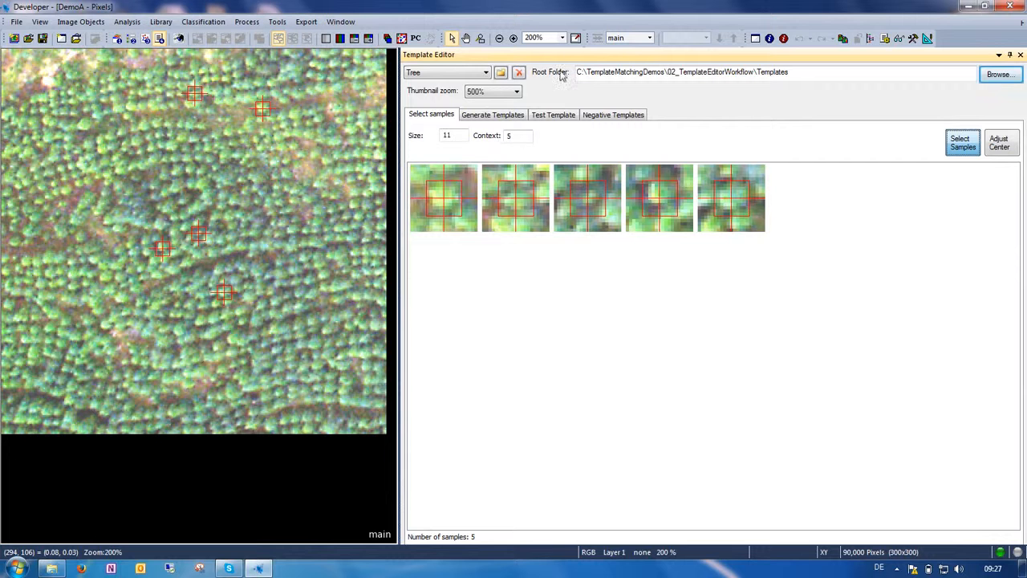
- Switch to the Scene2 map and select five tree samples in the upper middle part of the image
left_click(649, 38)
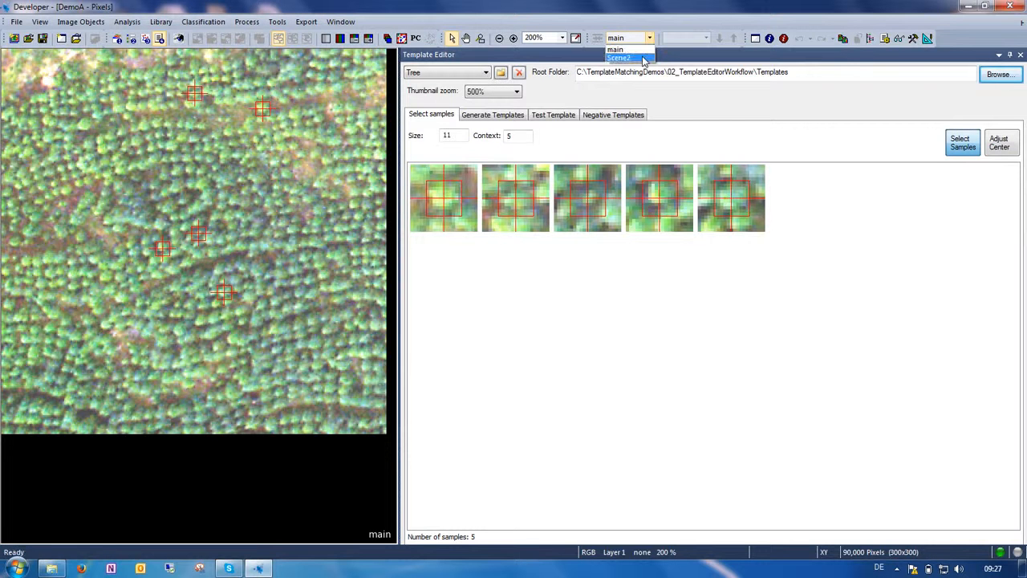
left_click(637, 58)
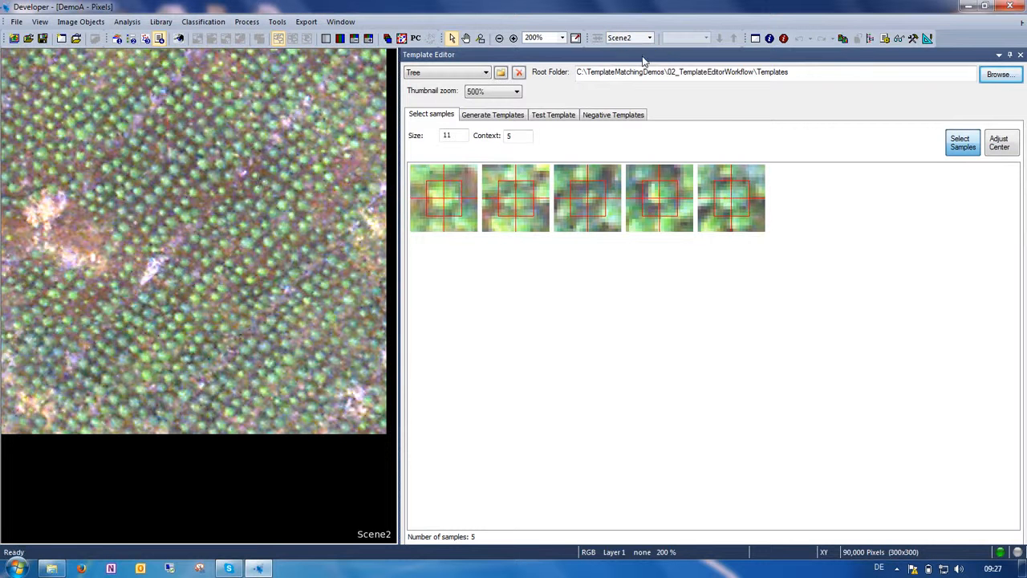
left_click(257, 175)
left_click(221, 165)
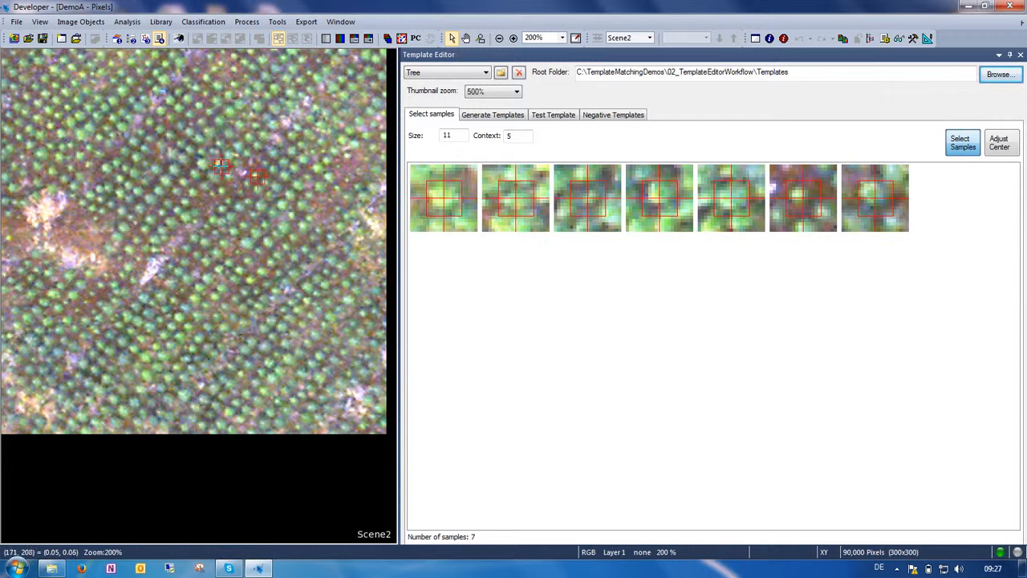
left_click(209, 133)
left_click(228, 134)
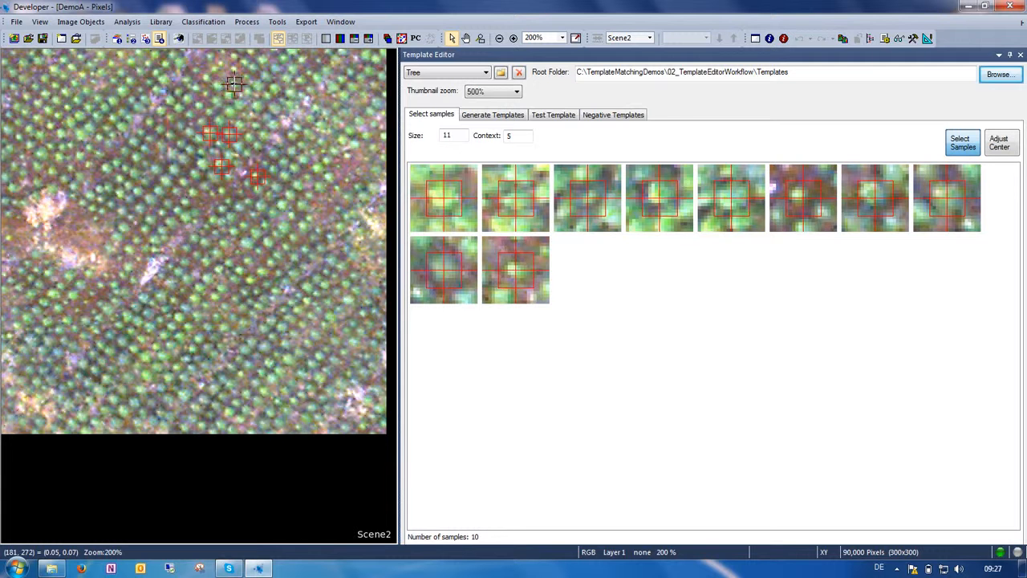
left_click(232, 84)
- Adjust the centers of the first two Scene2 samples so the crosshair sits on the middle of each tree crown
left_click(1003, 143)
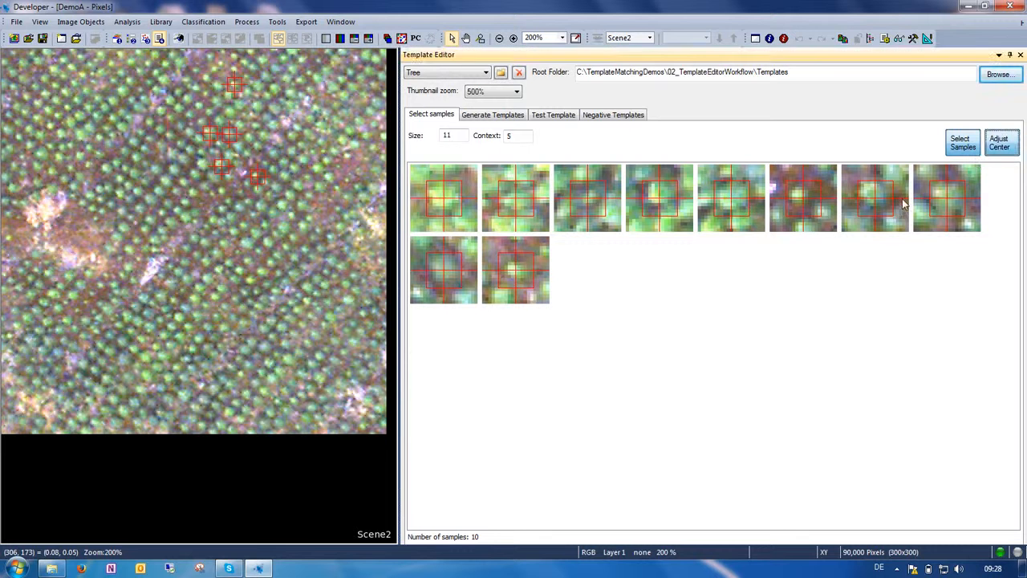
mouse_move(888, 207)
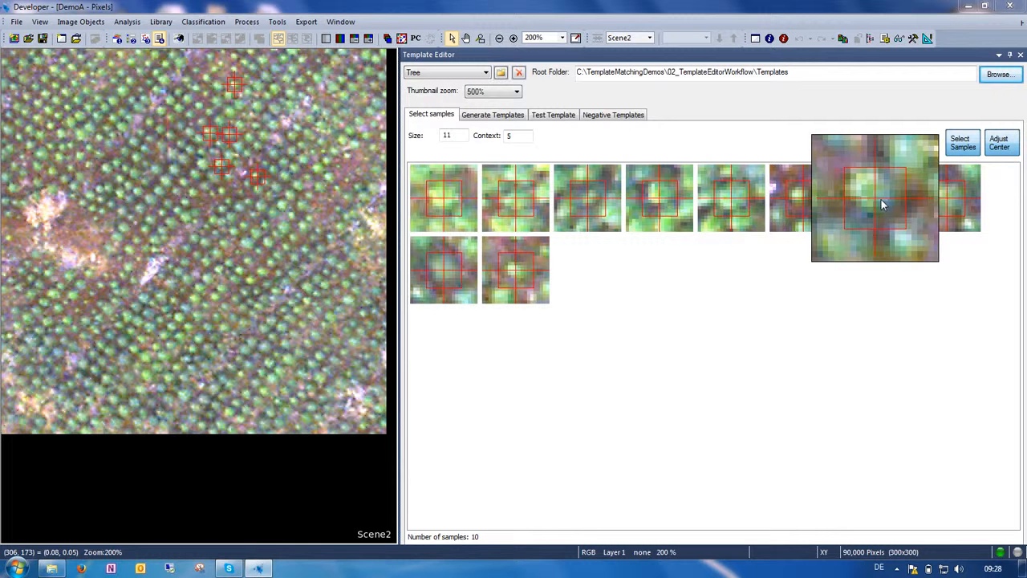
left_click_drag(882, 205, 878, 195)
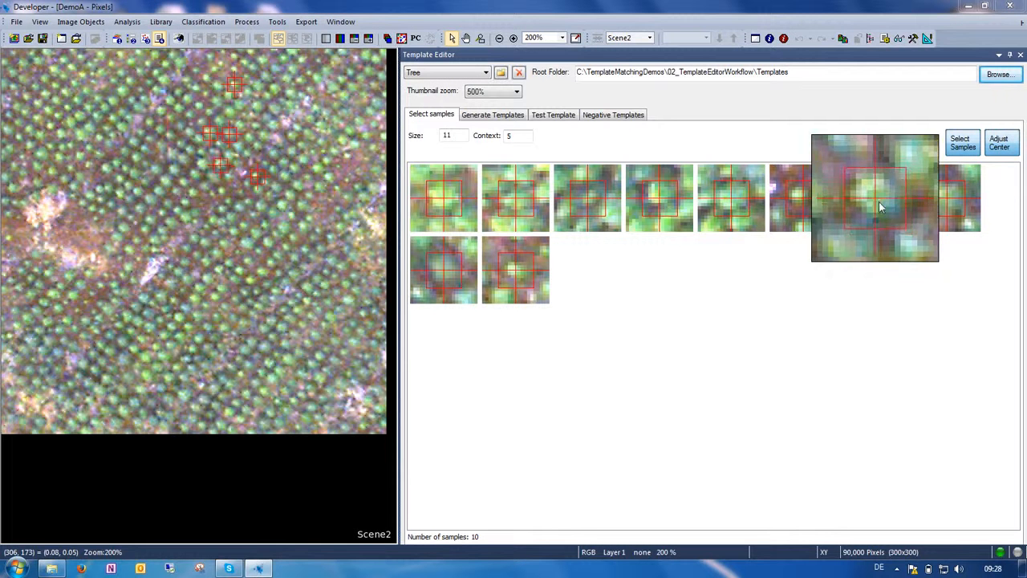
left_click(915, 299)
mouse_move(813, 202)
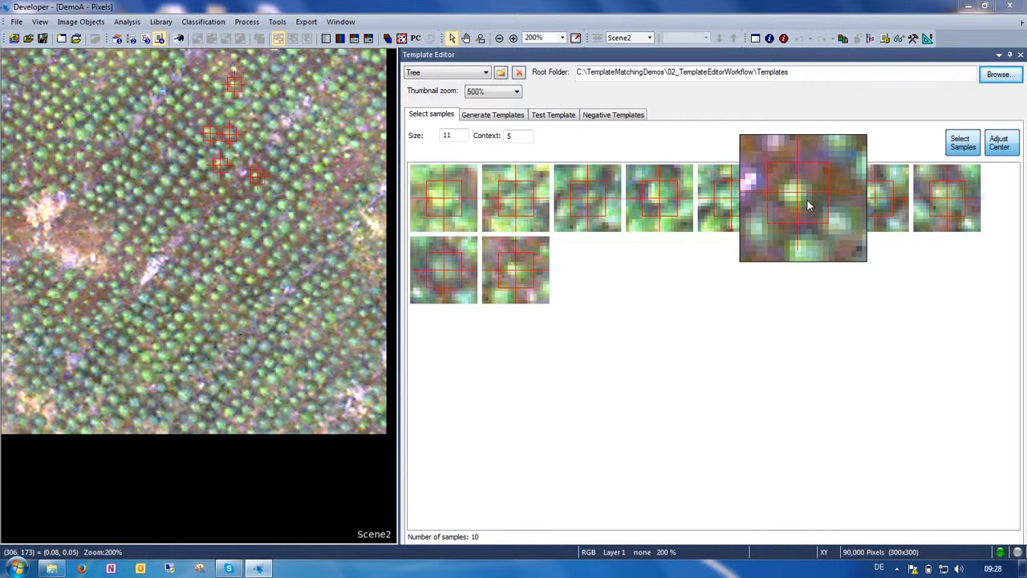
left_click(808, 202)
left_click(852, 320)
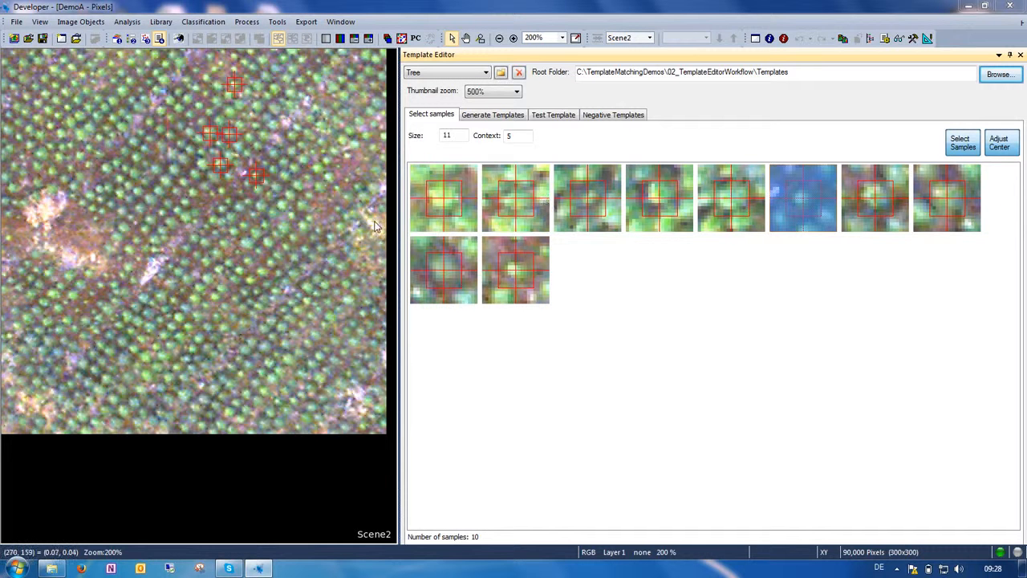
left_click(1000, 144)
- Add two wrong samples on bright bare spots of Scene2 and delete both from the sample list
left_click(377, 224)
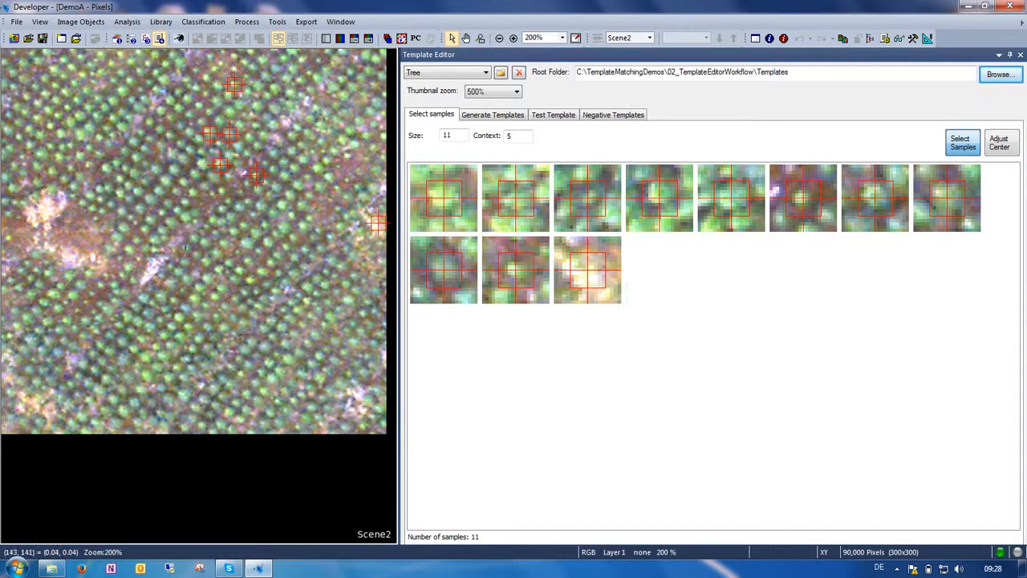
left_click(146, 269)
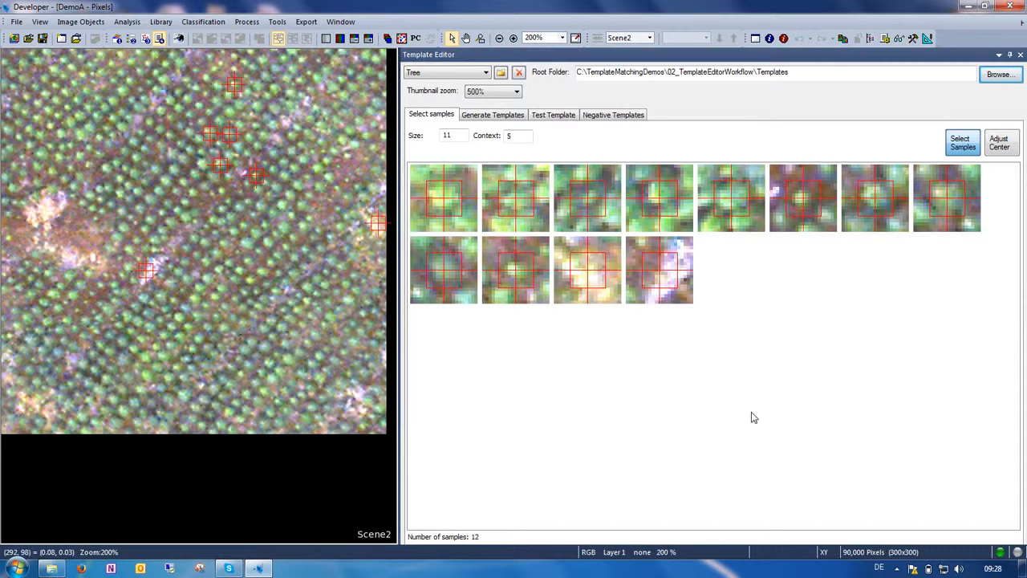
left_click(592, 276)
left_click(656, 279, "ctrl")
right_click(656, 278)
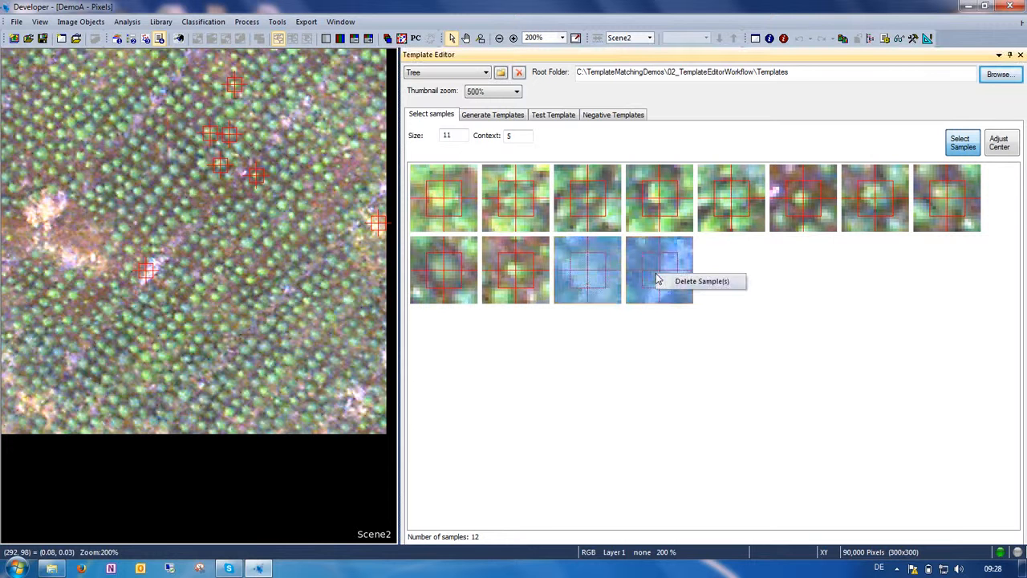
left_click(679, 285)
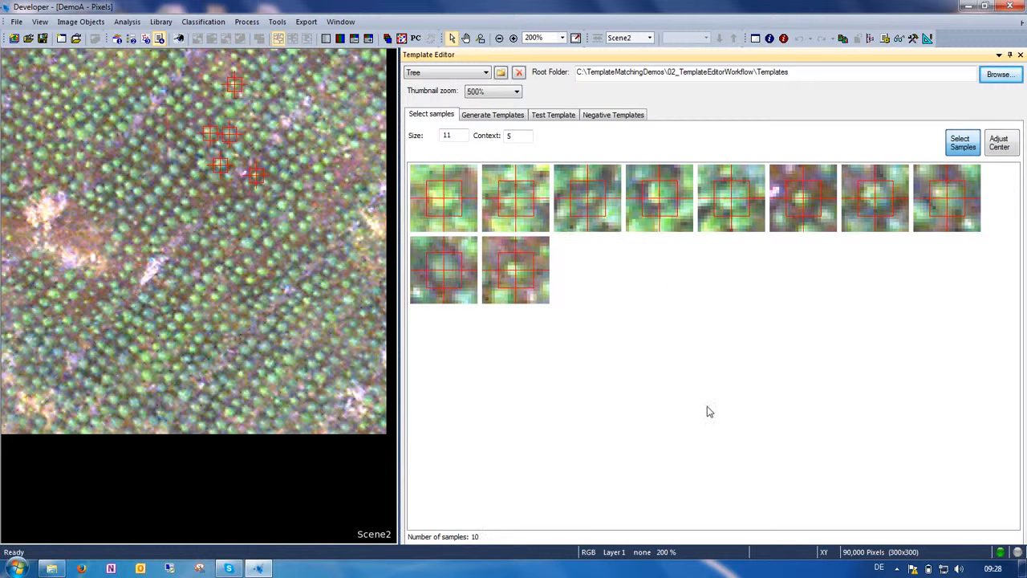
- Try a thumbnail zoom of 200% and return it to 500%
left_click(517, 93)
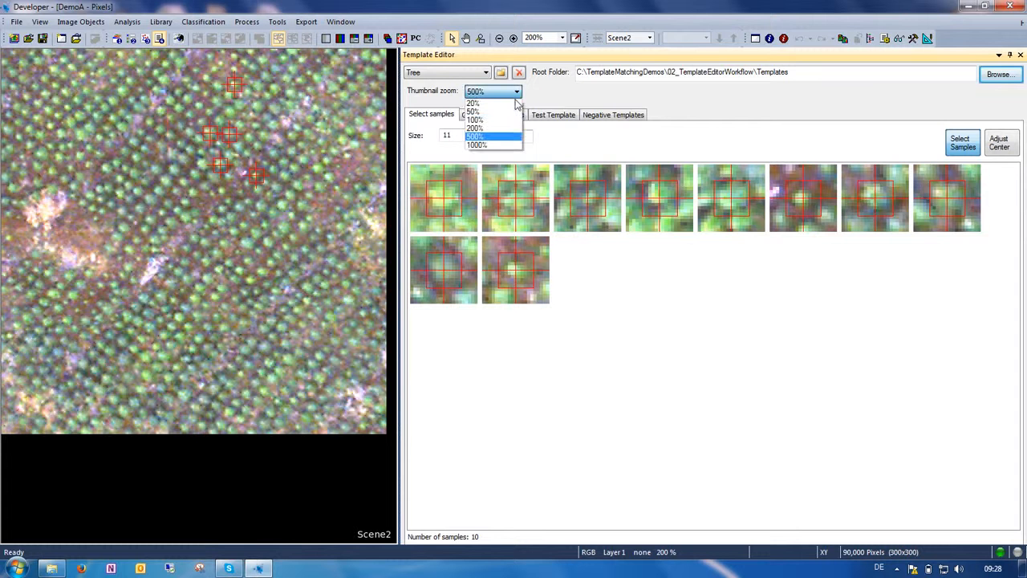
left_click(506, 136)
left_click(518, 93)
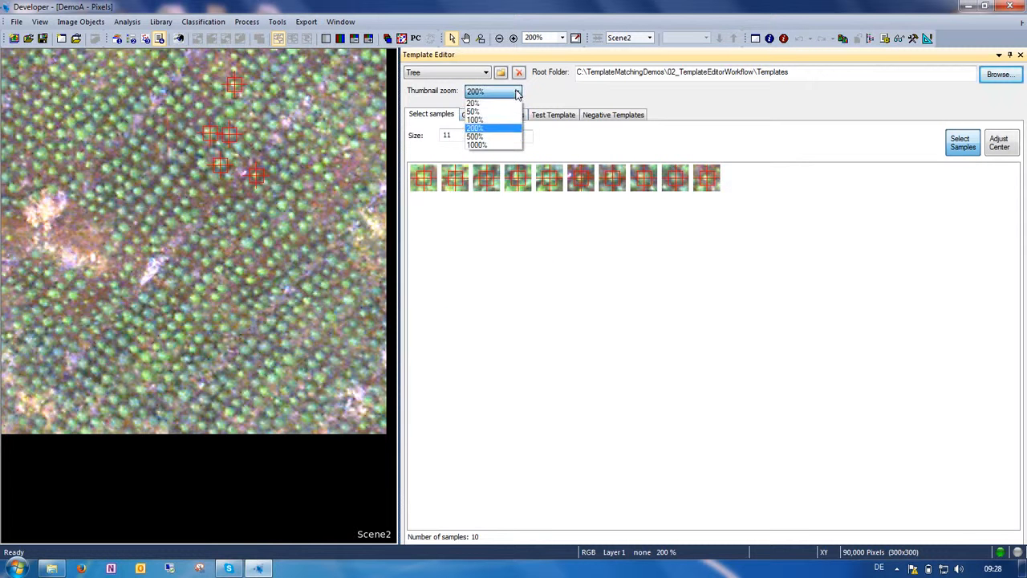
left_click(506, 138)
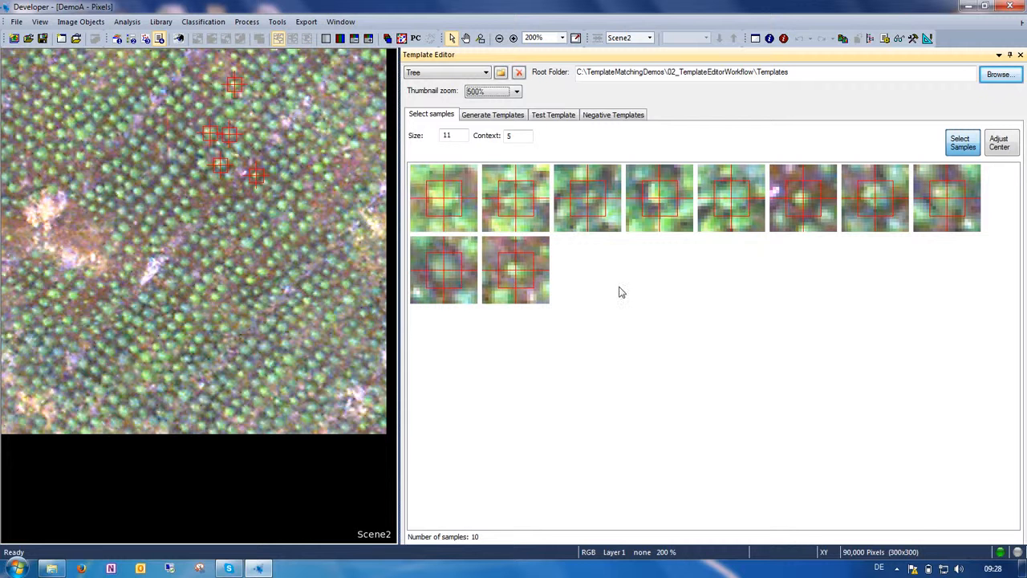
- Generate a template with group size 0 for each of Layer 1, Layer 2 and Layer 3, and redisplay the Layer 2 template
left_click(495, 115)
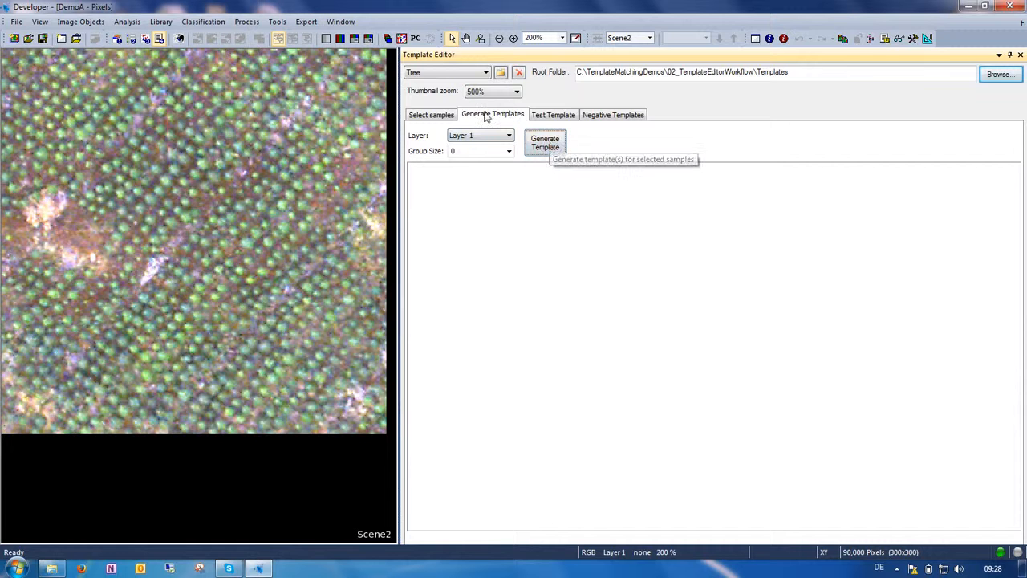
left_click(552, 146)
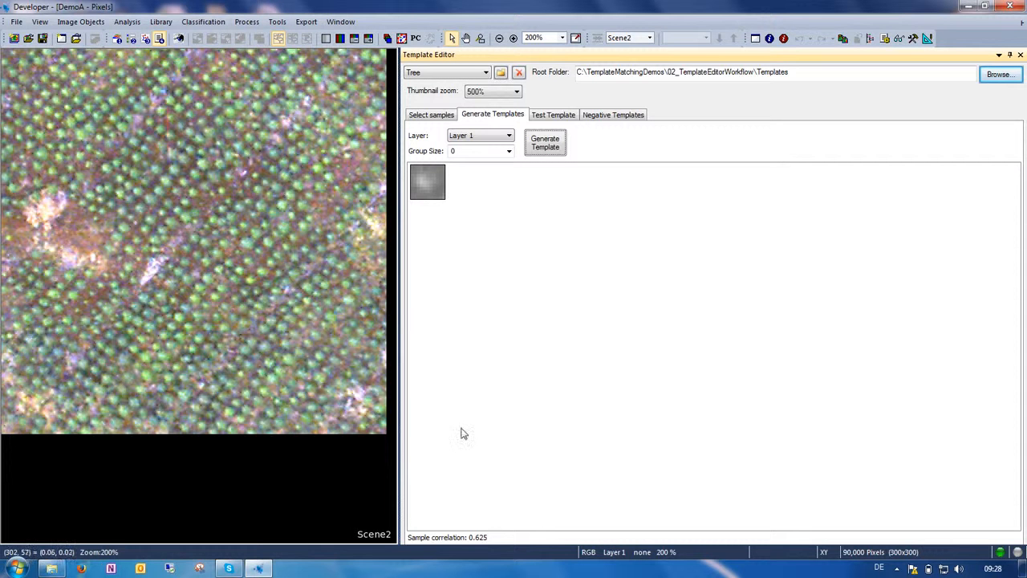
left_click(501, 140)
left_click(460, 155)
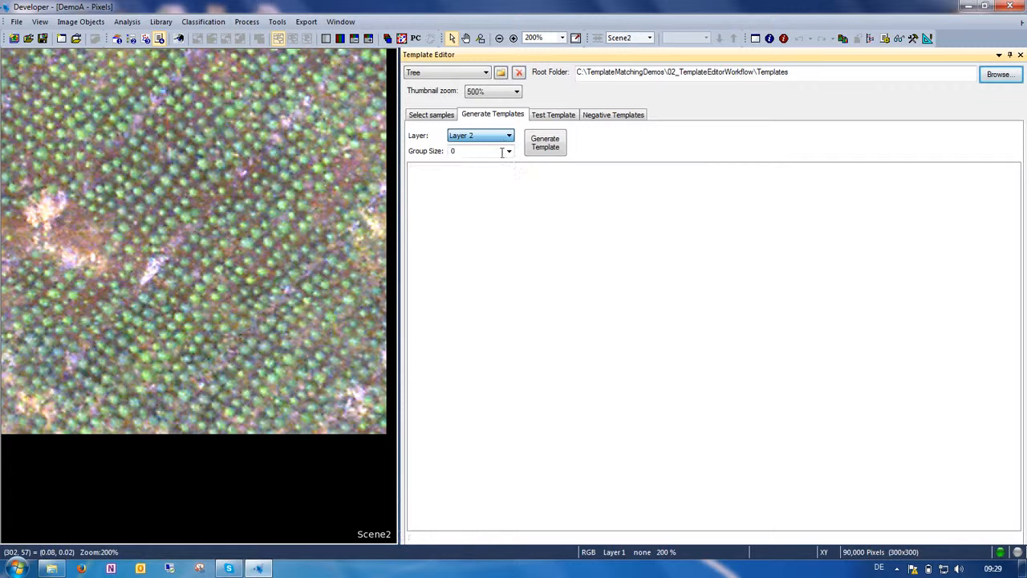
left_click(547, 142)
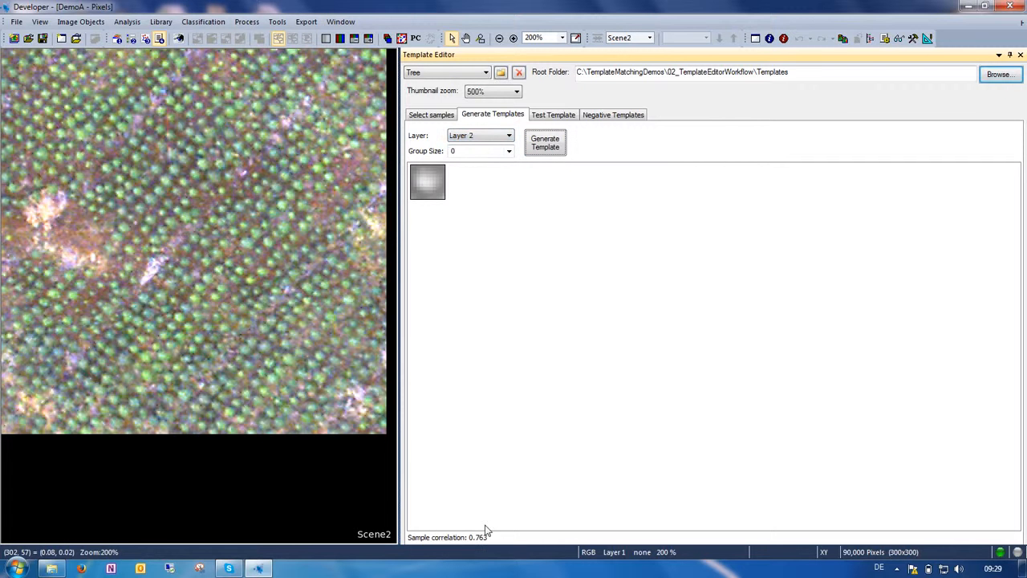
left_click(481, 136)
left_click(481, 163)
left_click(545, 145)
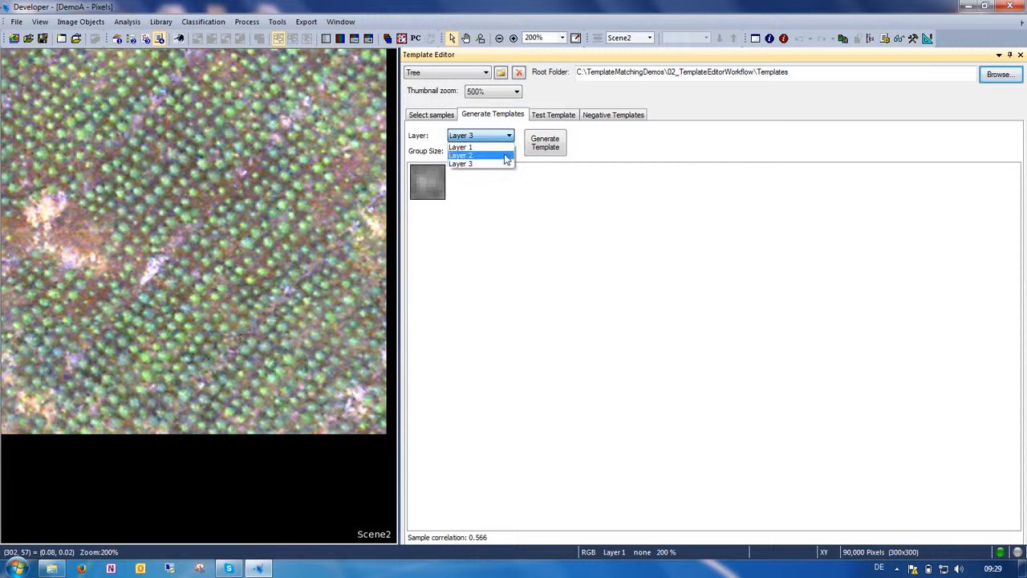
left_click(505, 156)
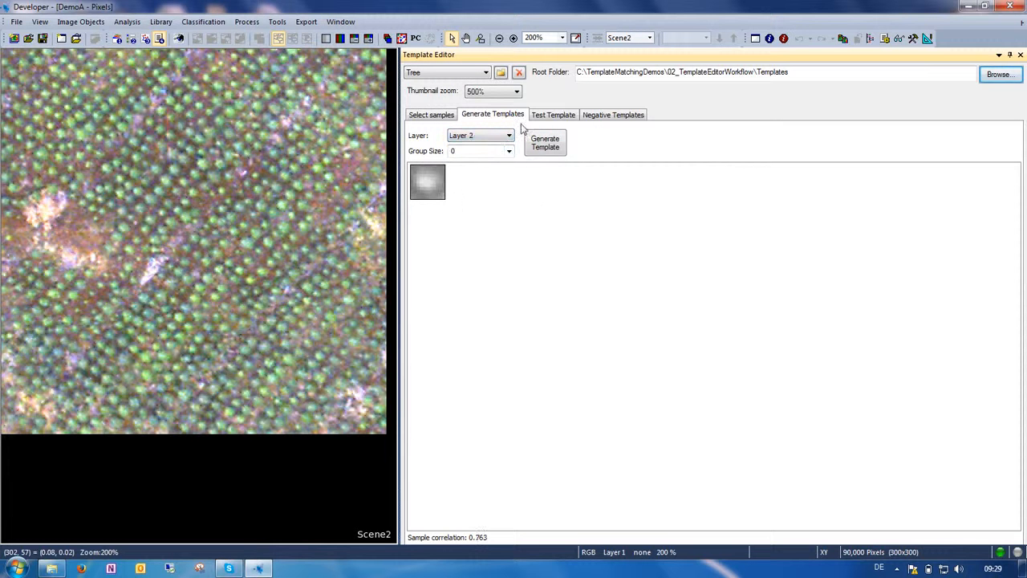
- Test the Layer 2 template on a Scene2 region of about X 161 to 283 and Y 156 to 275, with threshold 1
left_click(550, 118)
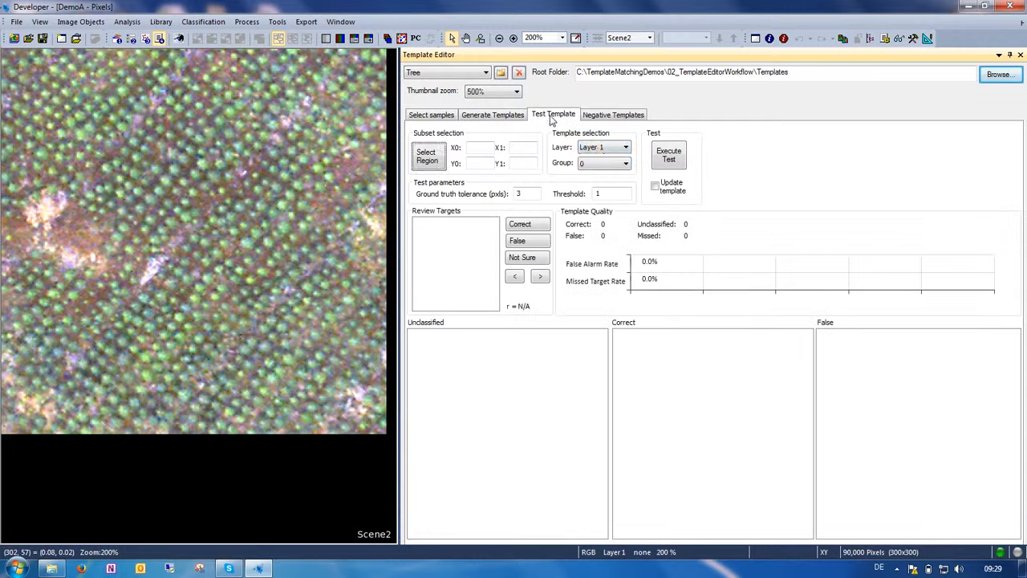
left_click(602, 148)
left_click(593, 166)
left_click(428, 157)
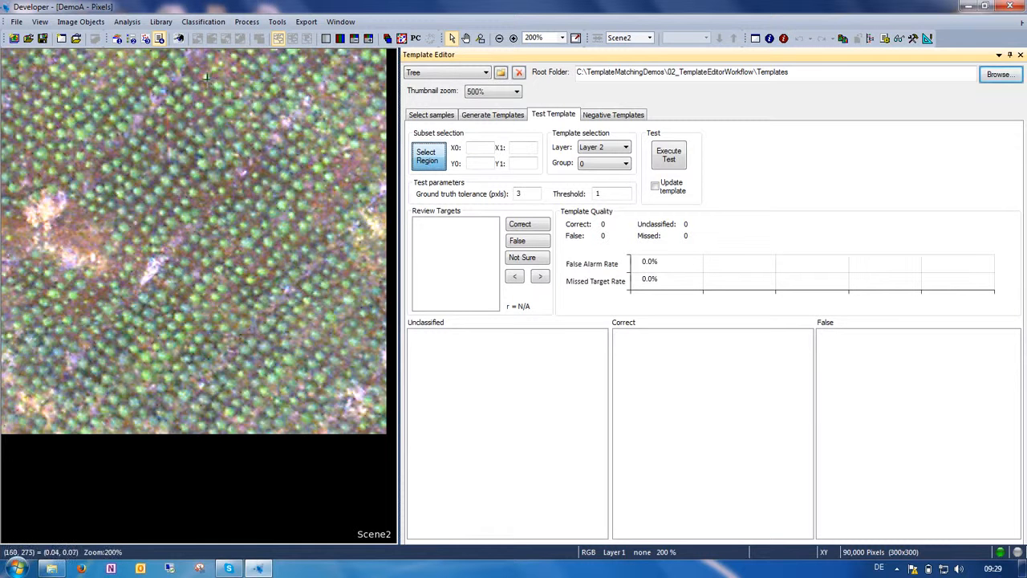
left_click_drag(206, 78, 366, 232)
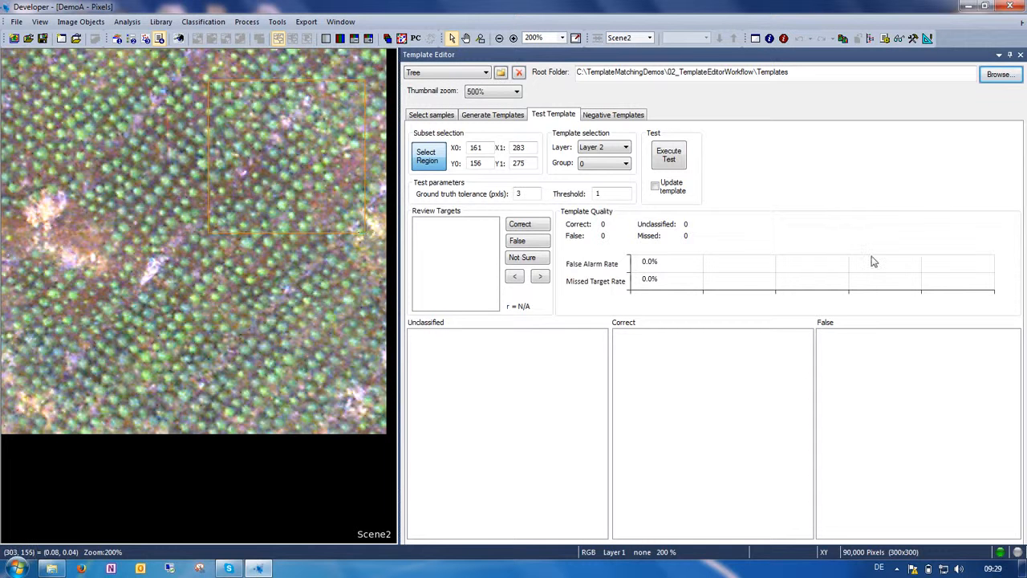
left_click(674, 158)
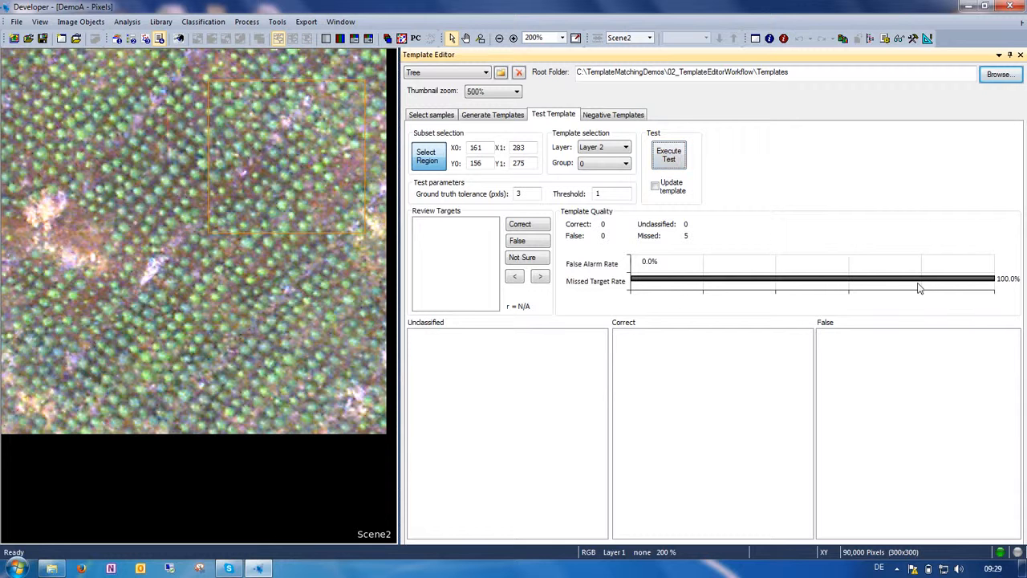
- Rerun the template test with a threshold of 0.7 and widen the Template Editor
double_click(609, 194)
left_click(488, 115)
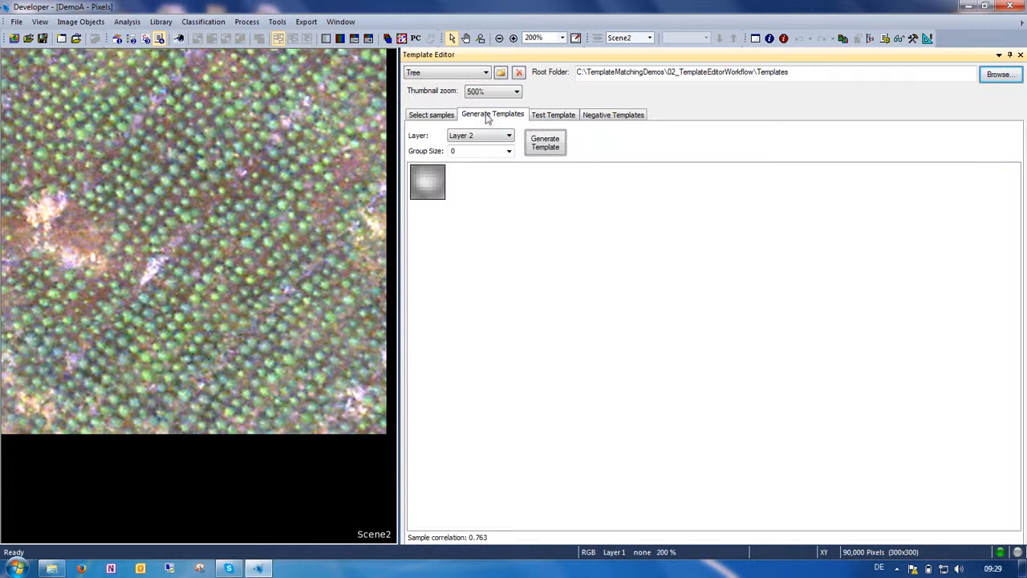
left_click(549, 118)
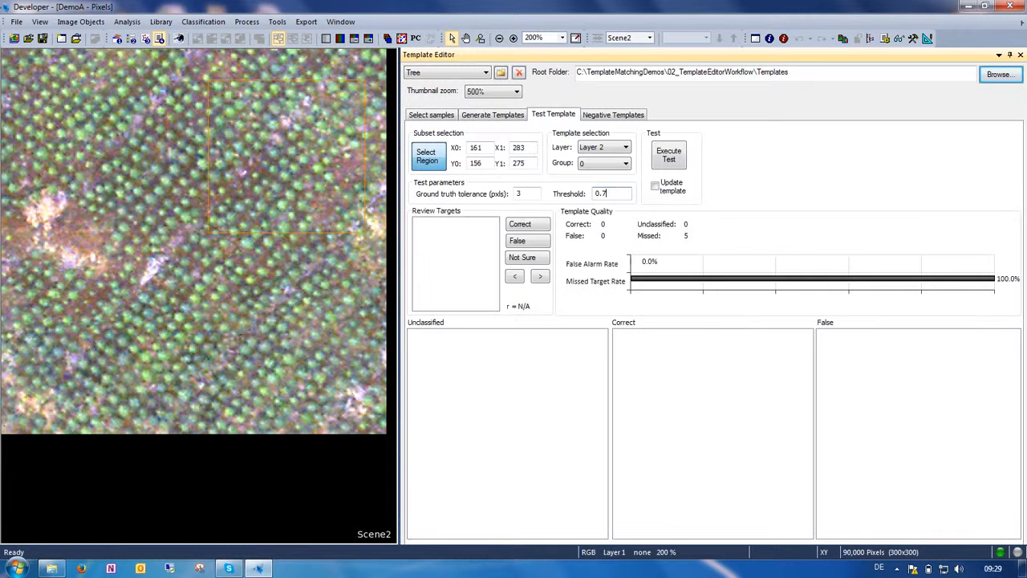
left_click(671, 157)
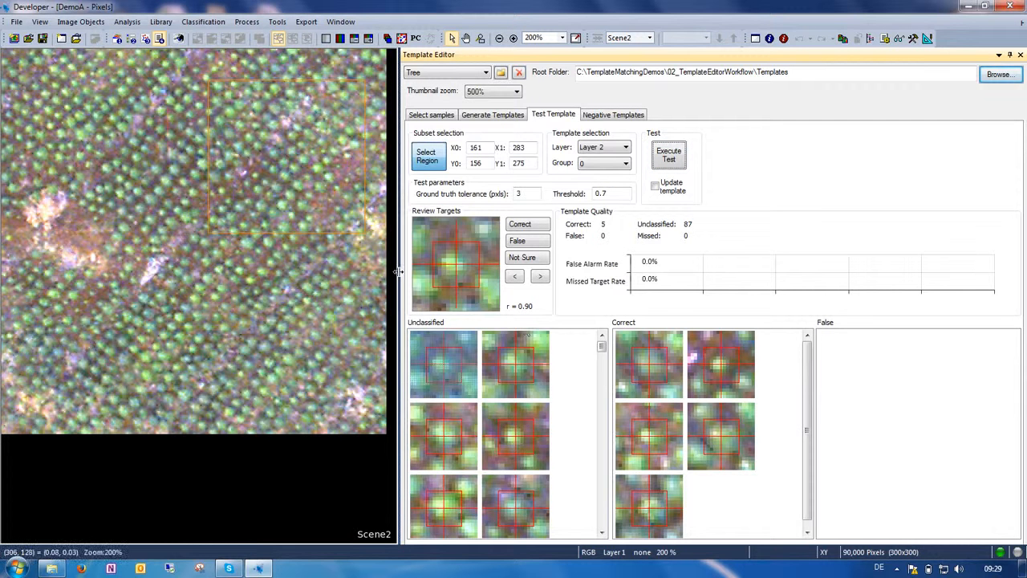
left_click_drag(397, 273, 159, 329)
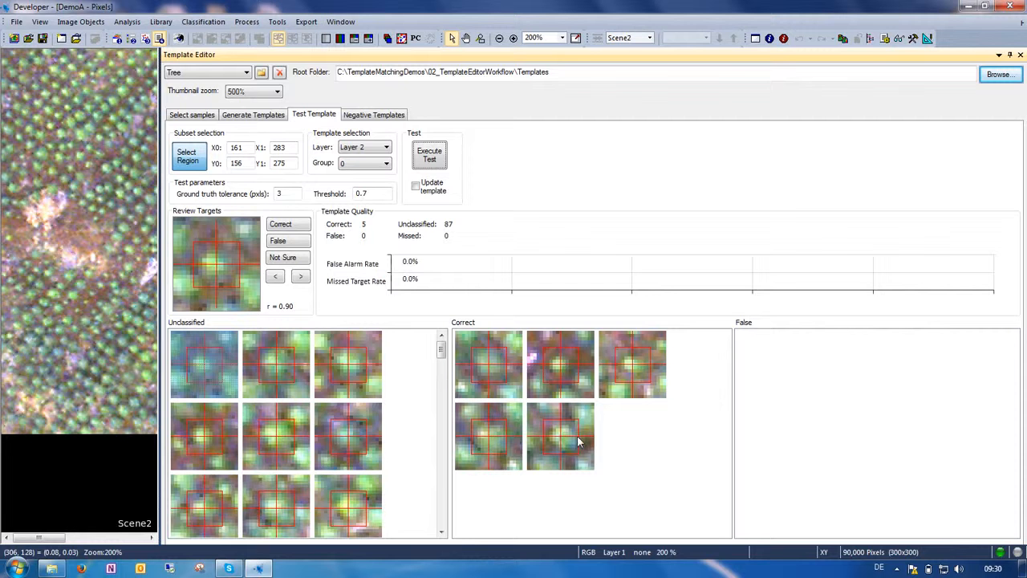
- Try the template test with a ground truth tolerance of 0 pixels and with 1 pixel
double_click(284, 193)
left_click(429, 154)
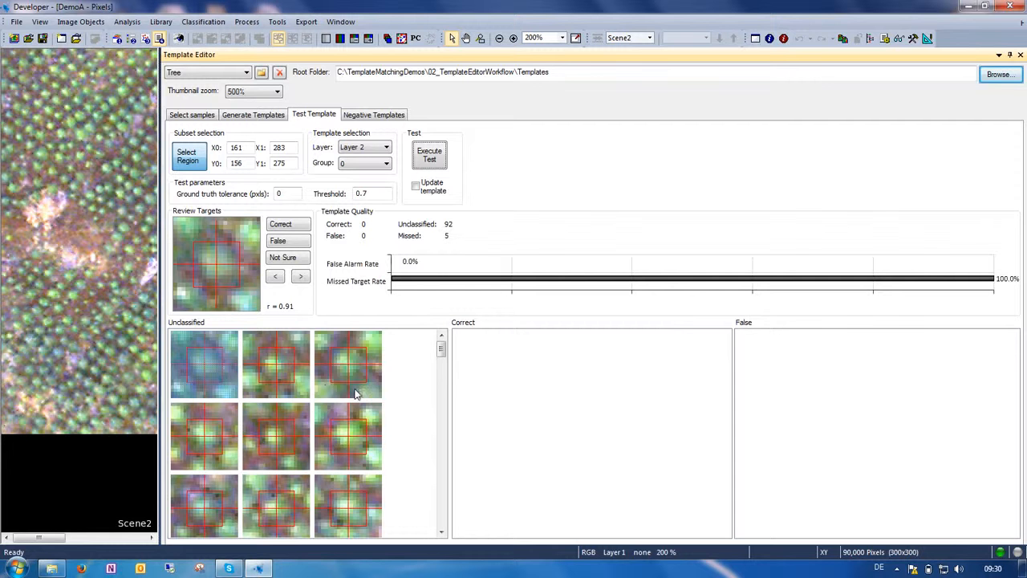
double_click(279, 194)
type("1")
left_click(432, 155)
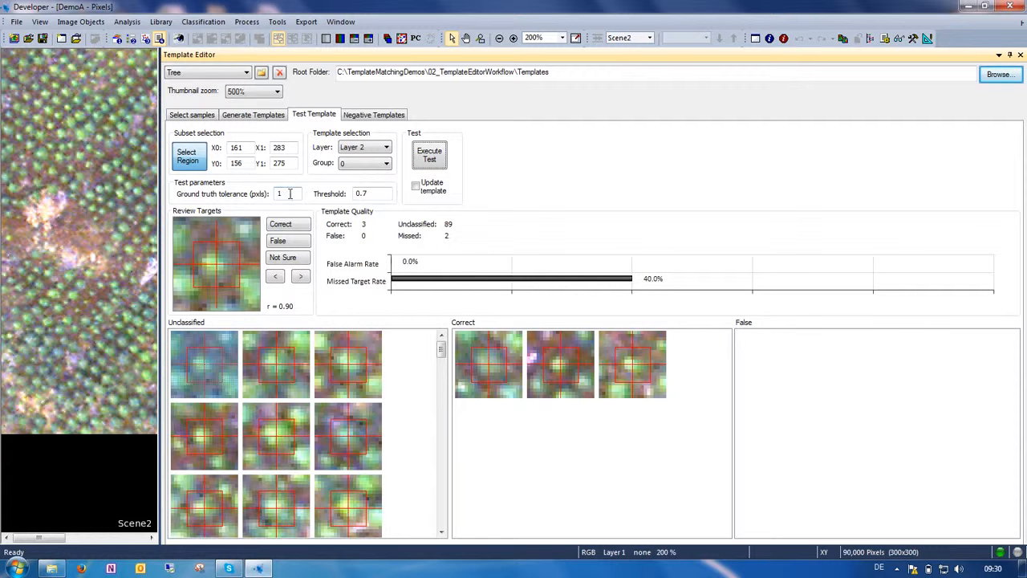
- Set the ground truth tolerance to 2 pixels and rerun the template test
double_click(289, 194)
type("2")
left_click(432, 156)
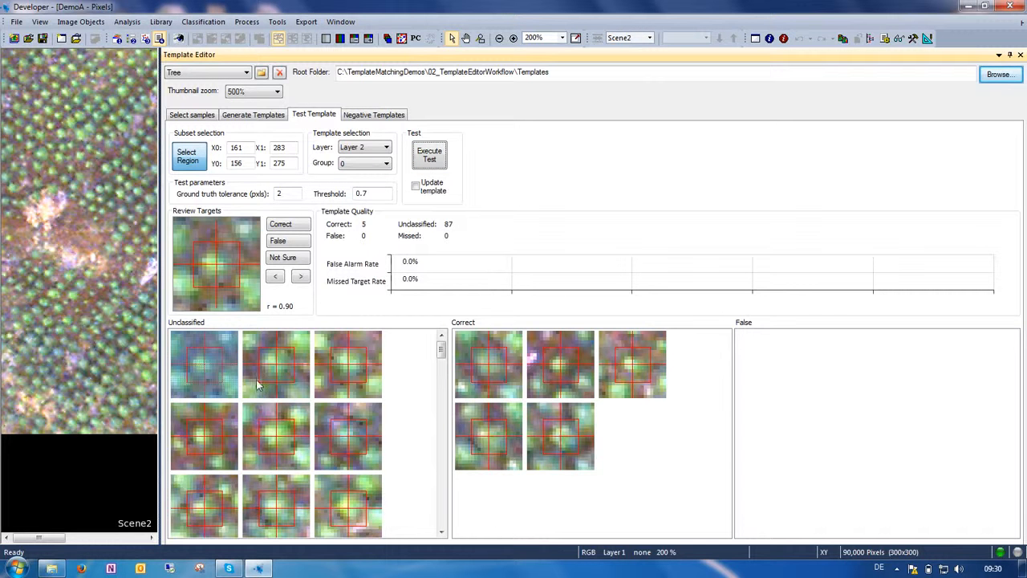
- Classify the first five unclassified targets as correct, one at a time
left_click(199, 366)
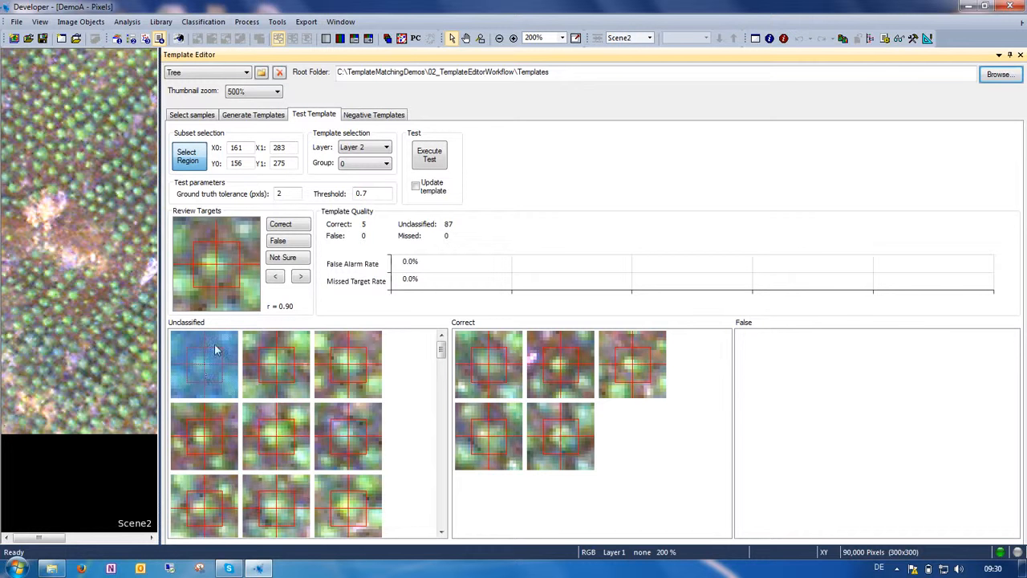
left_click(282, 227)
left_click(282, 227)
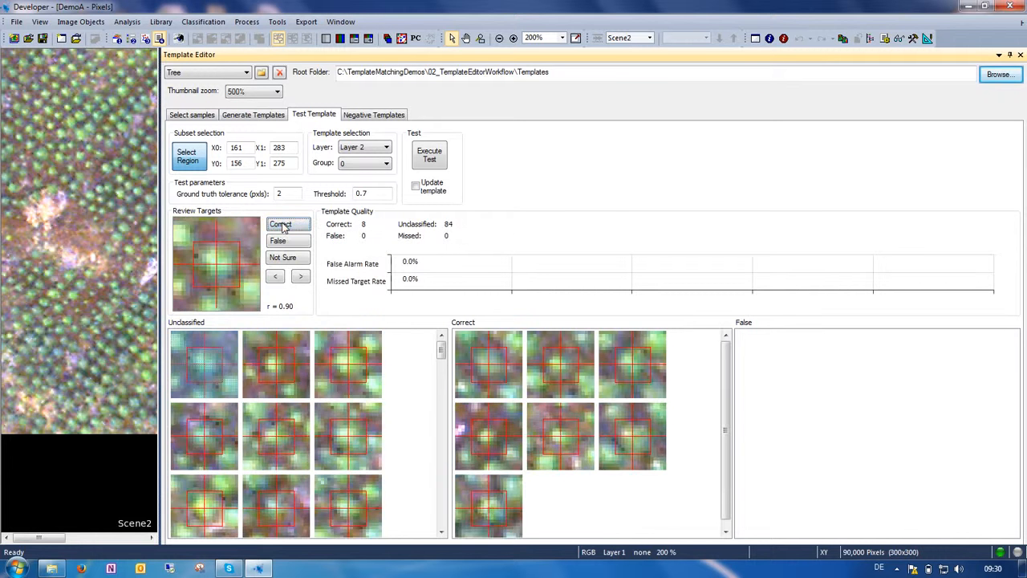
left_click(282, 227)
left_click(283, 227)
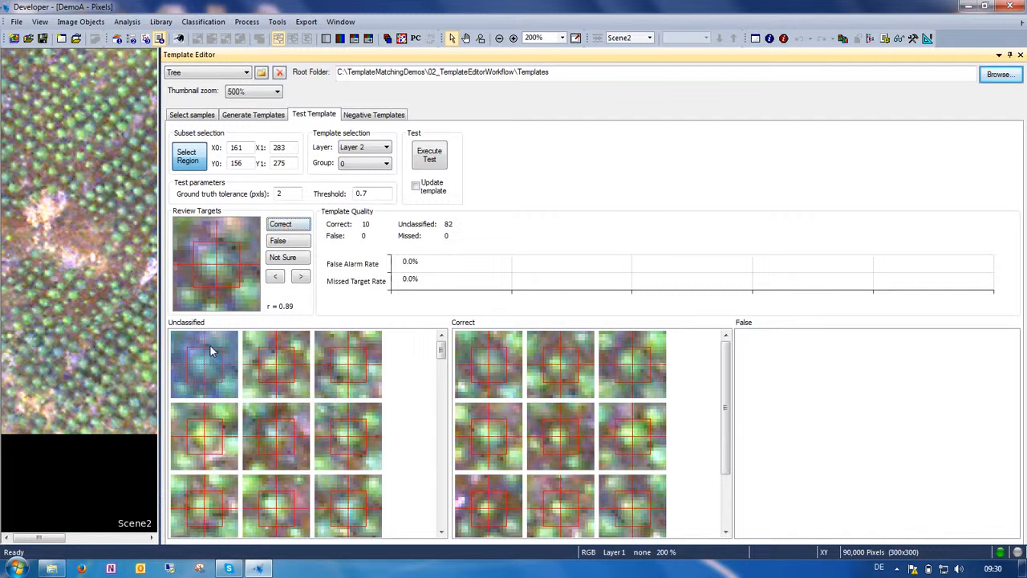
- Classify the next six unclassified targets as correct in one batch, and the following nine in another
left_click(205, 368)
left_click(355, 440, "shift")
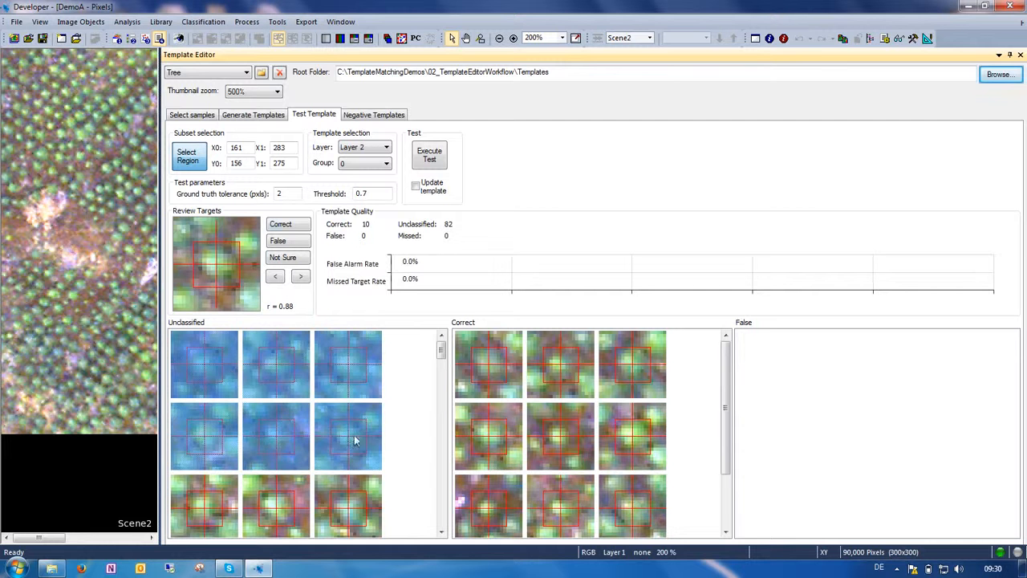
left_click(283, 225)
left_click(207, 355)
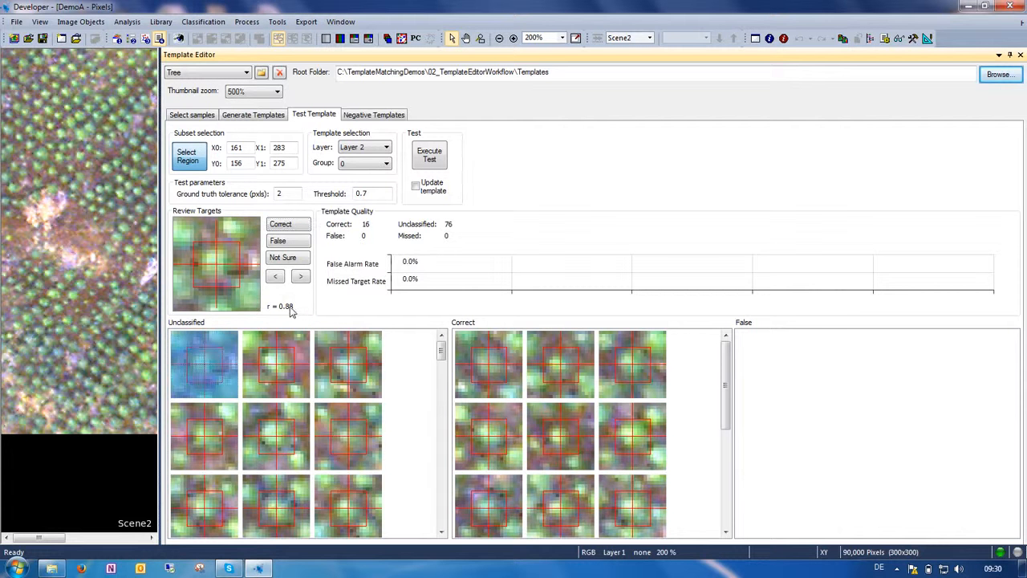
left_click(359, 514, "shift")
left_click(280, 225)
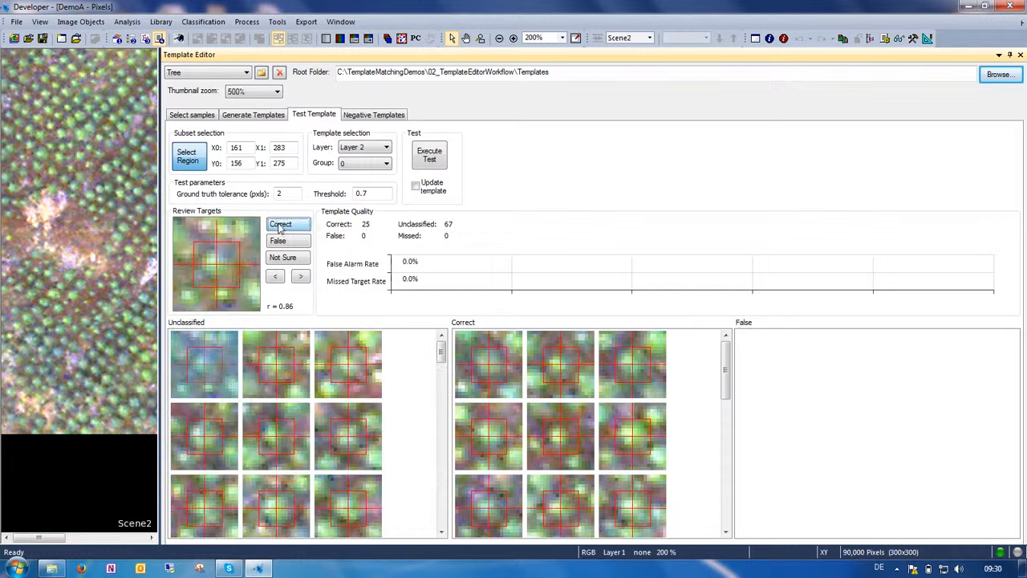
- Set the thumbnail zoom to 200% and classify the first seven rows of unclassified targets as correct
left_click(253, 90)
left_click(240, 120)
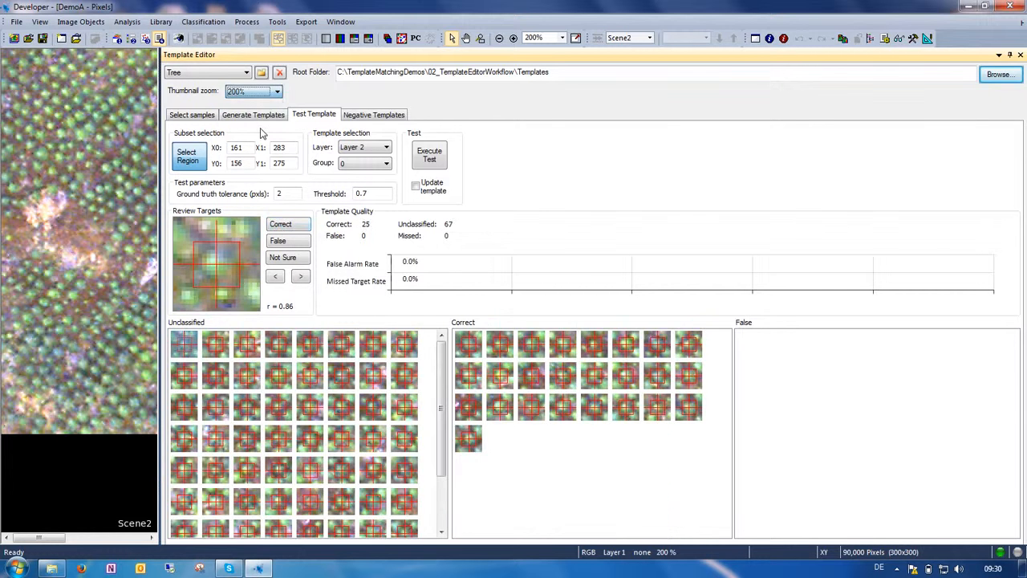
left_click(184, 345)
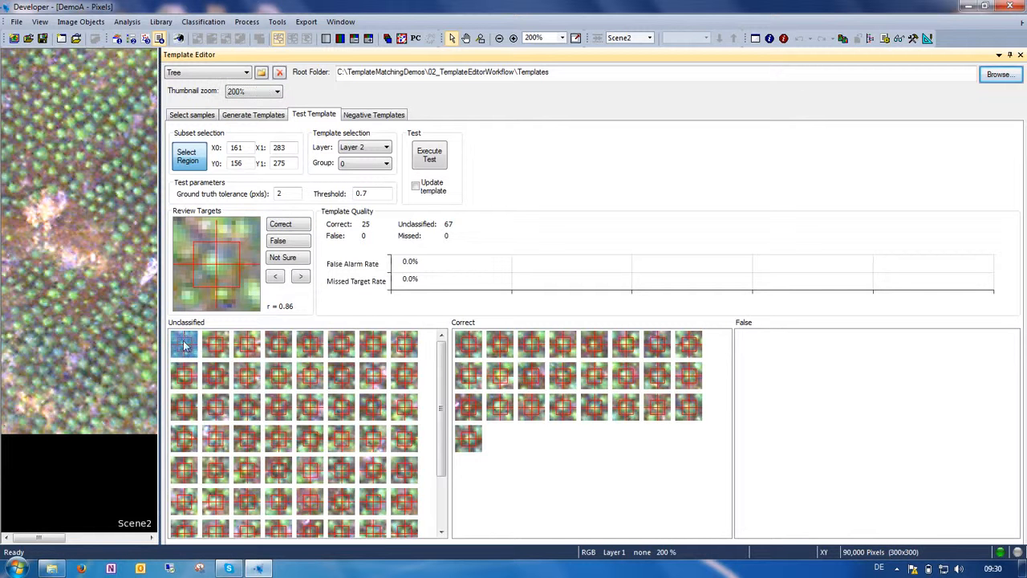
left_click(407, 531, "shift")
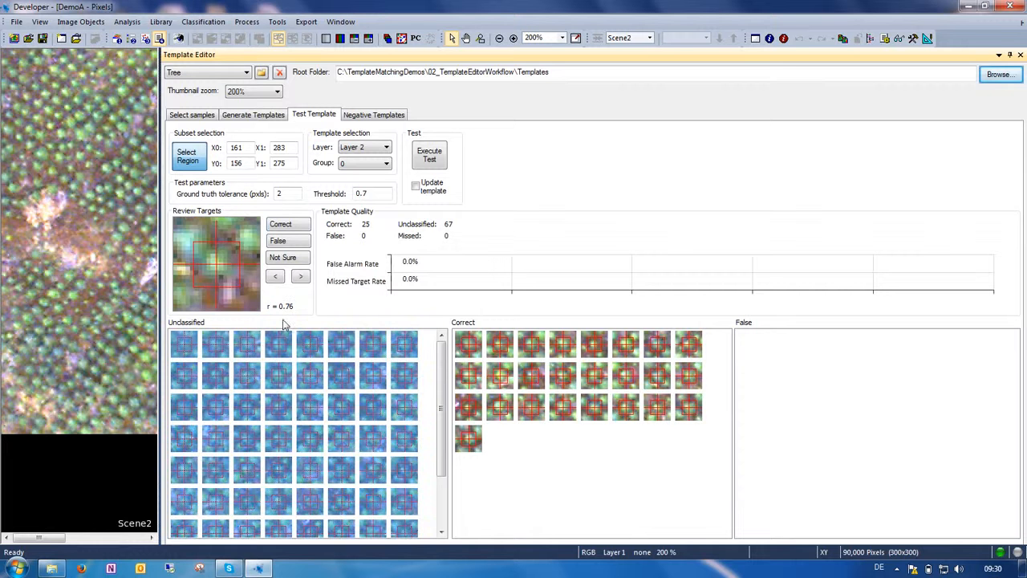
left_click(283, 228)
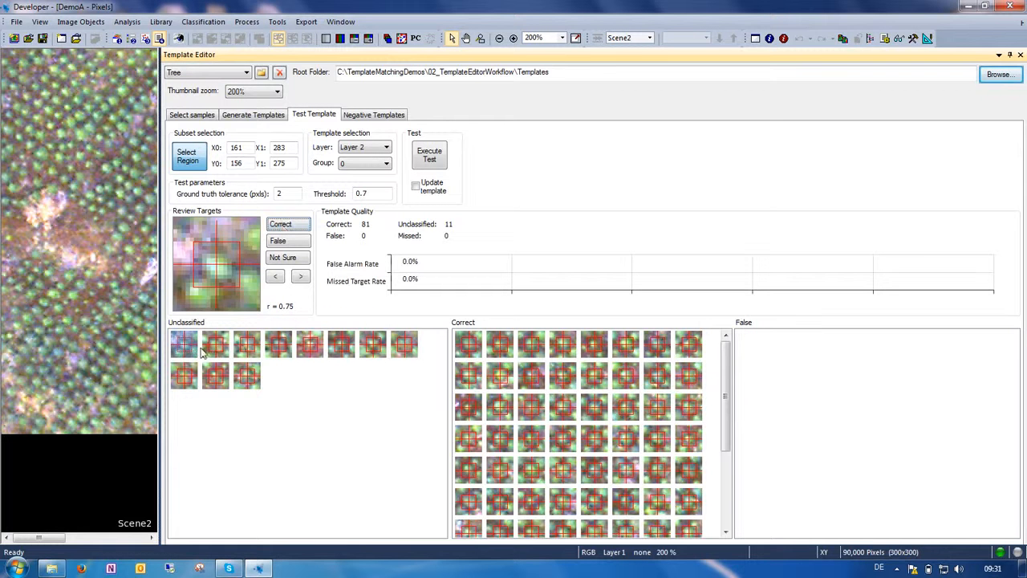
- Inspect a doubtful target in the first row and classify all remaining unclassified targets as correct
left_click(319, 345)
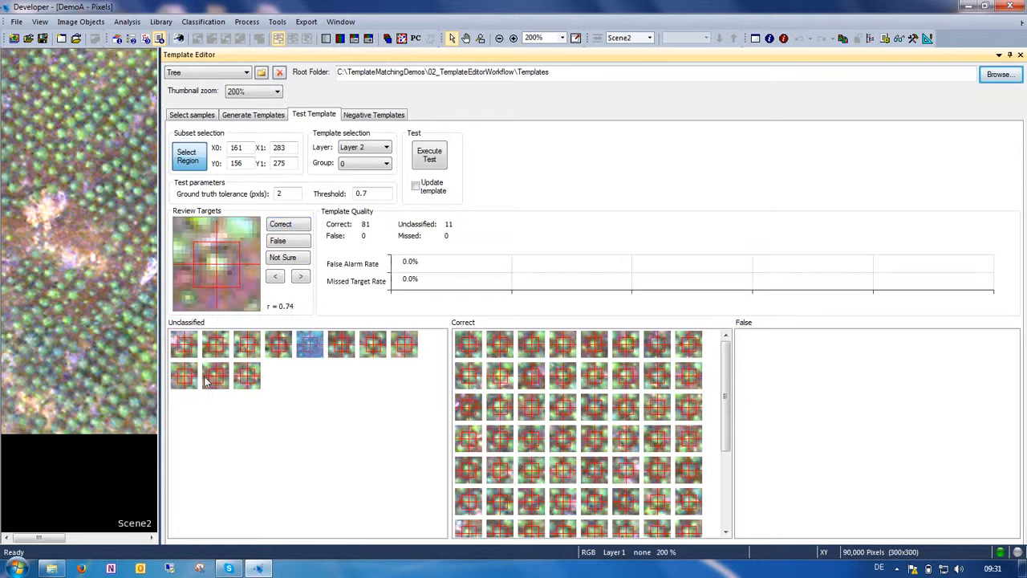
left_click(181, 345)
left_click(246, 379, "shift")
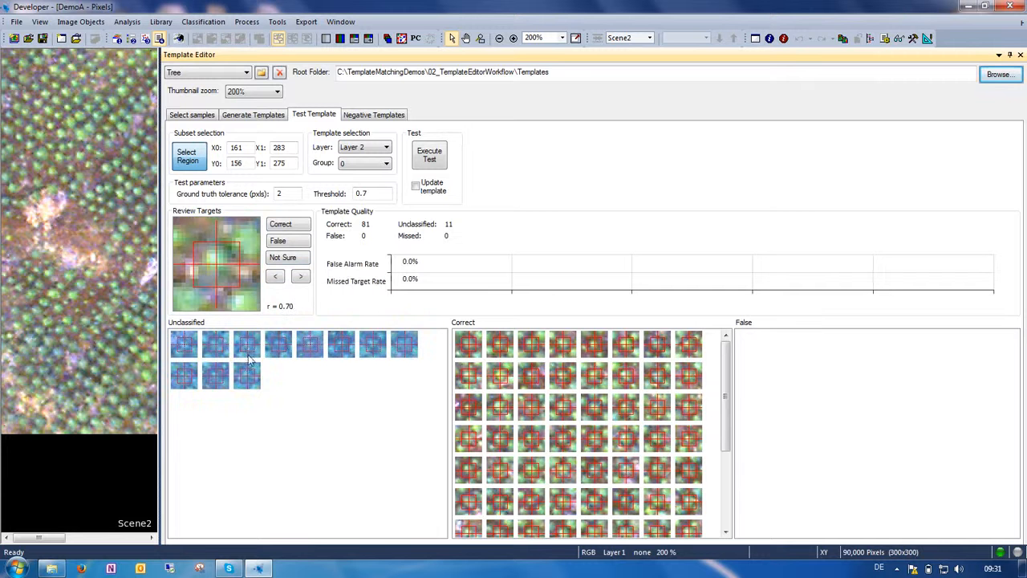
left_click(286, 225)
- Rerun the template test with a threshold of 0.65 and classify three non-tree targets as false
left_click(369, 193)
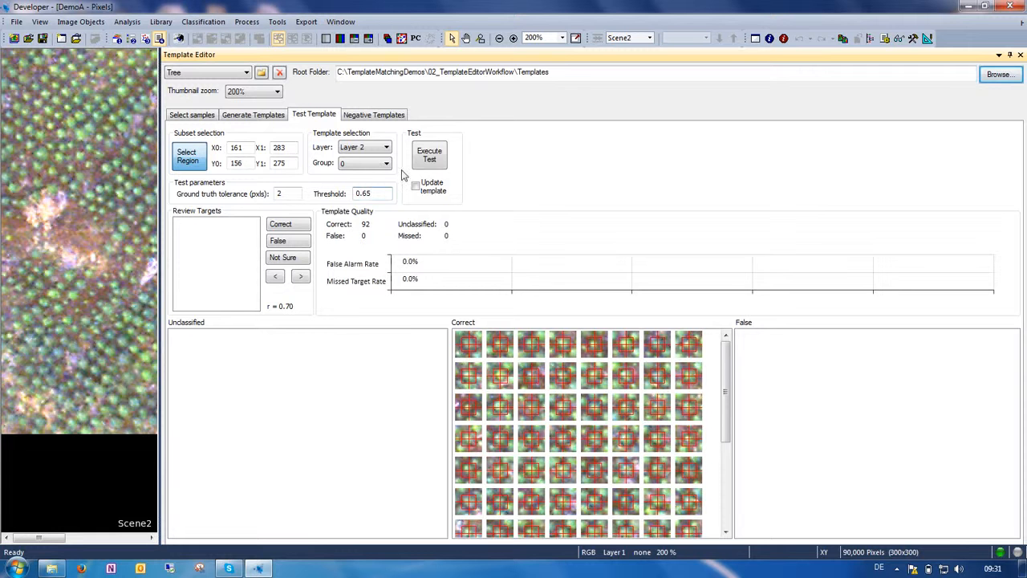
left_click(429, 155)
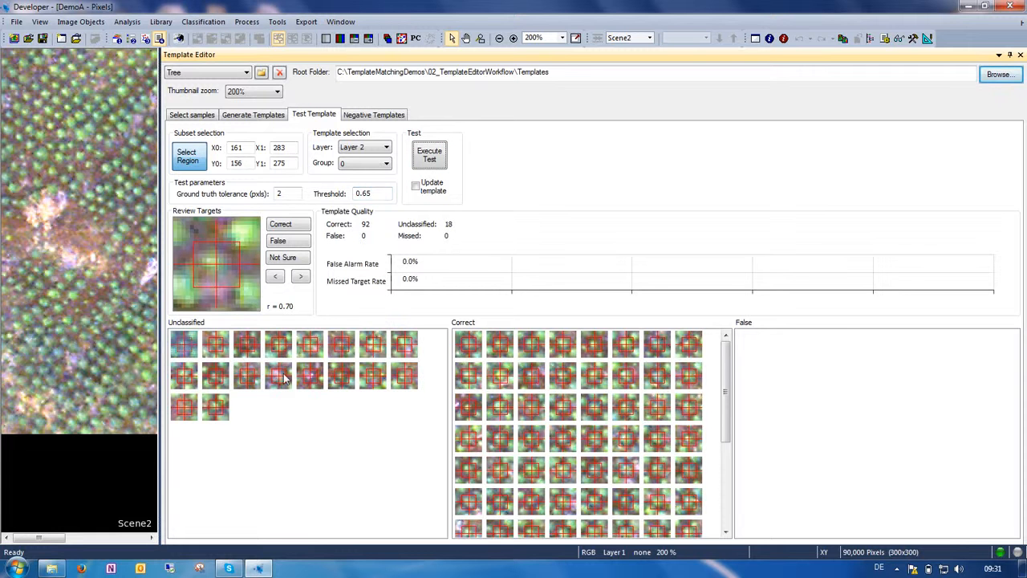
left_click(281, 377)
left_click(278, 241)
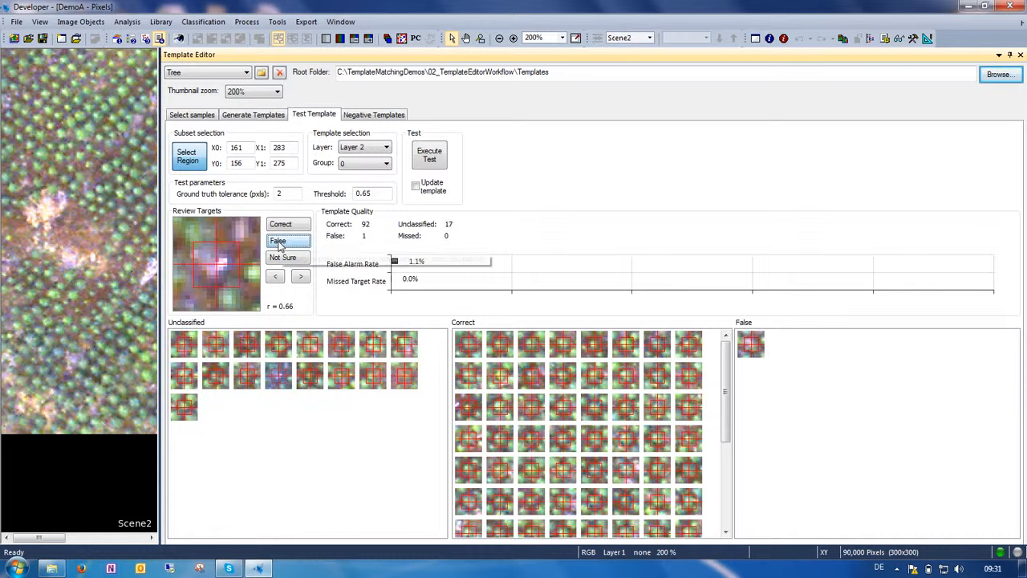
left_click(277, 242)
left_click(372, 377)
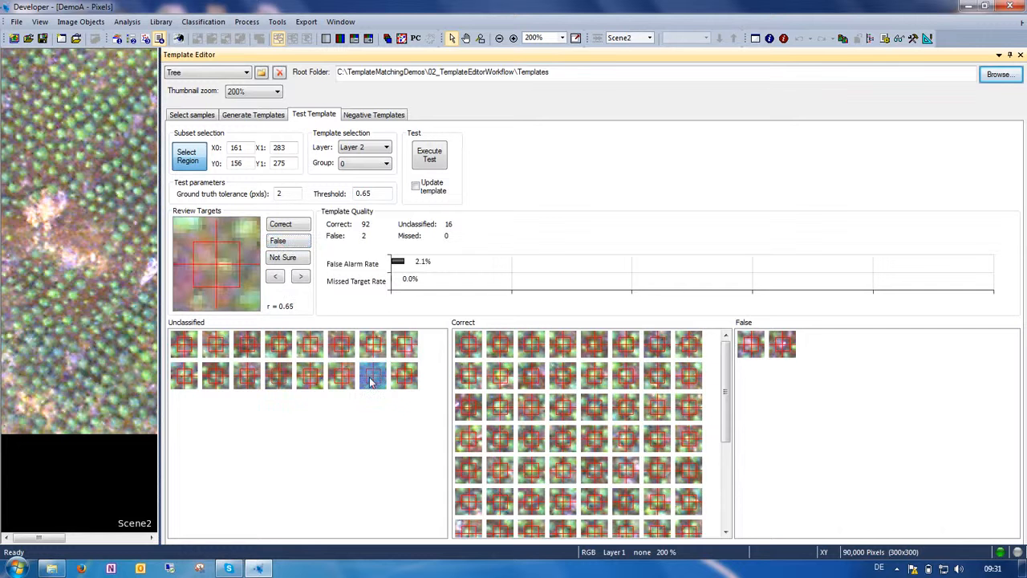
left_click(290, 243)
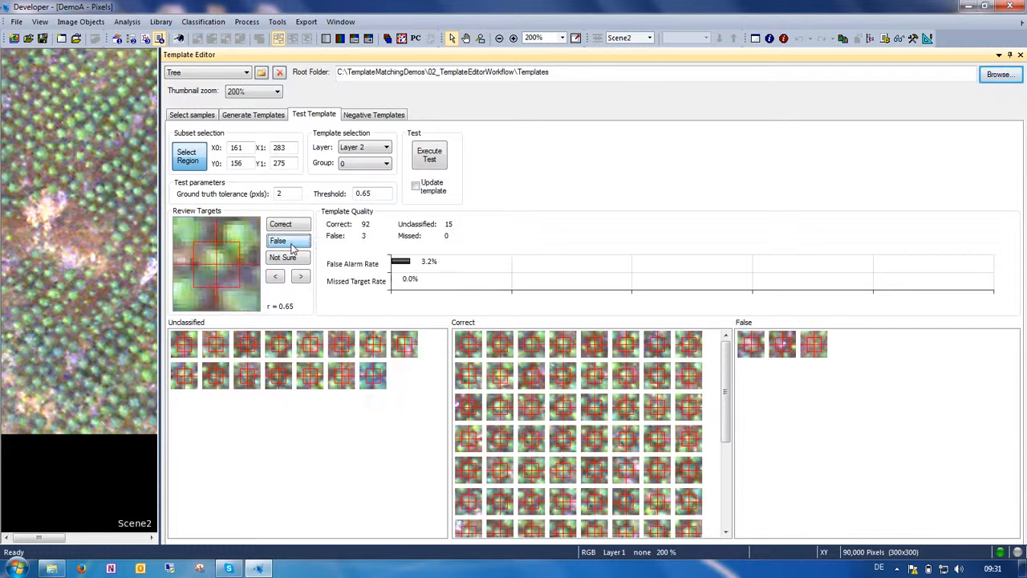
- Classify all targets still unclassified at the 0.65 threshold as correct
left_click(187, 341)
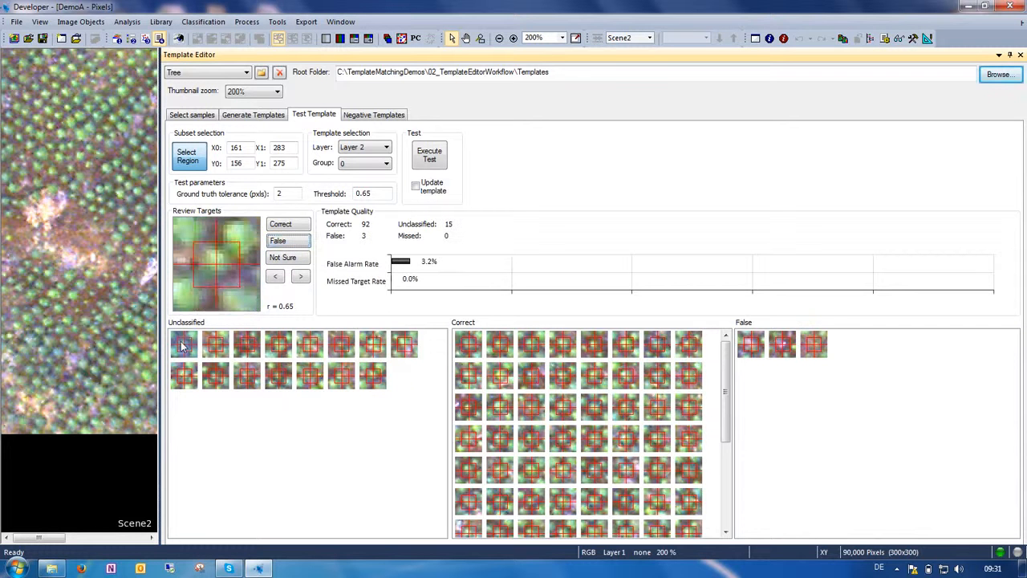
left_click(375, 379, "shift")
left_click(287, 225)
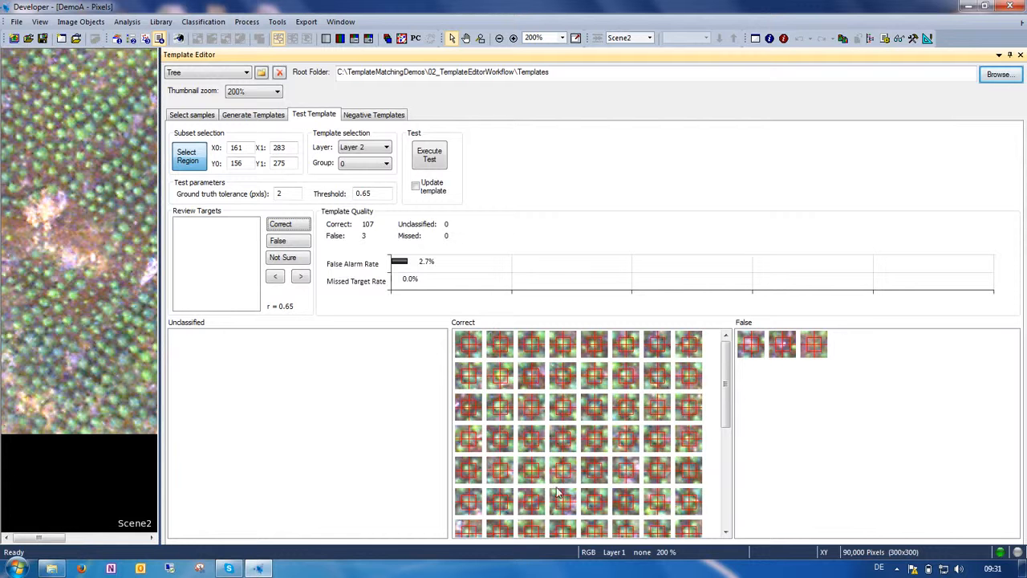
- Review the enlarged sample set, regenerate the Layer 2 template from it and view it at 500% thumbnail zoom
left_click(190, 114)
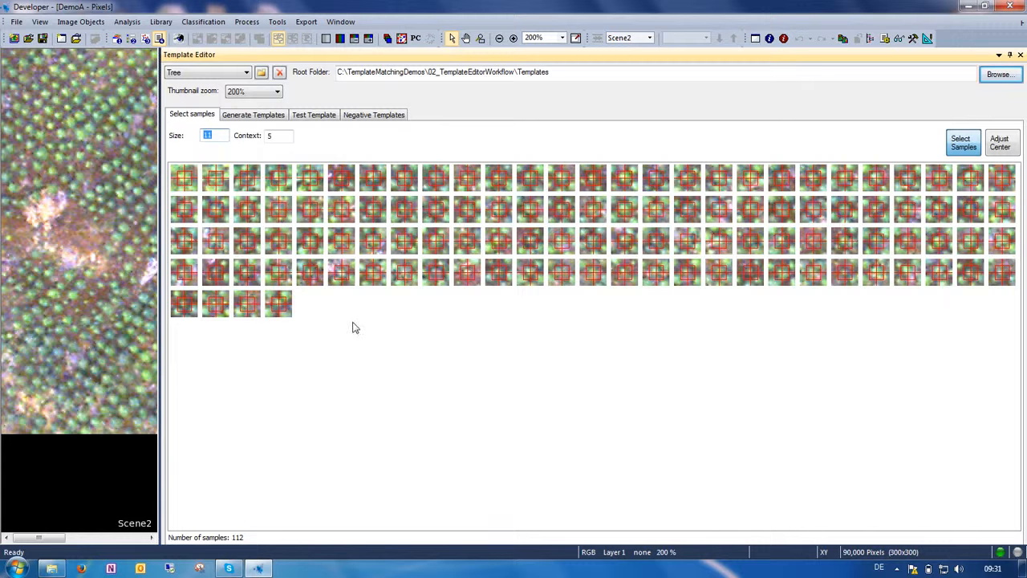
left_click(255, 117)
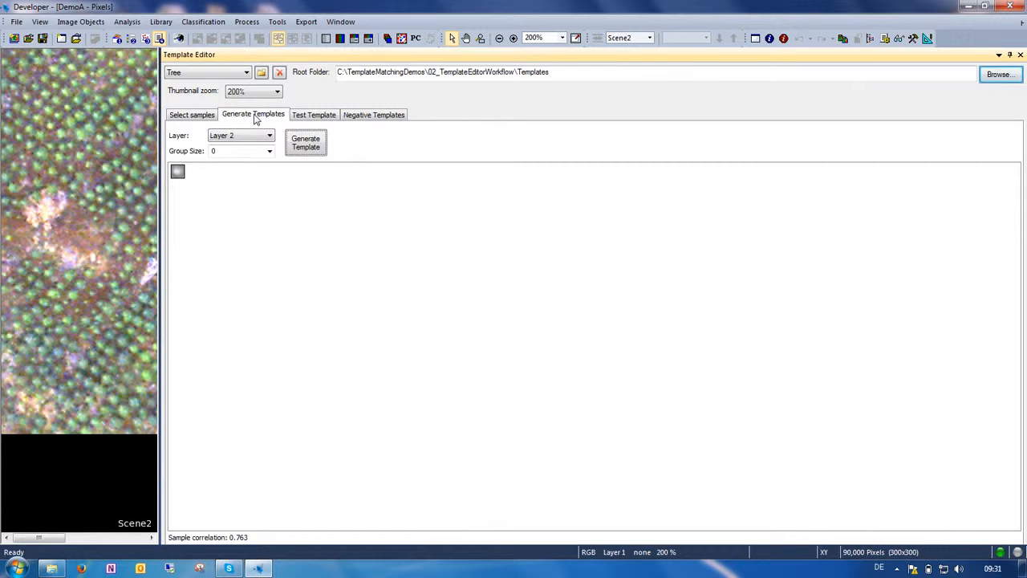
left_click(304, 144)
left_click(243, 92)
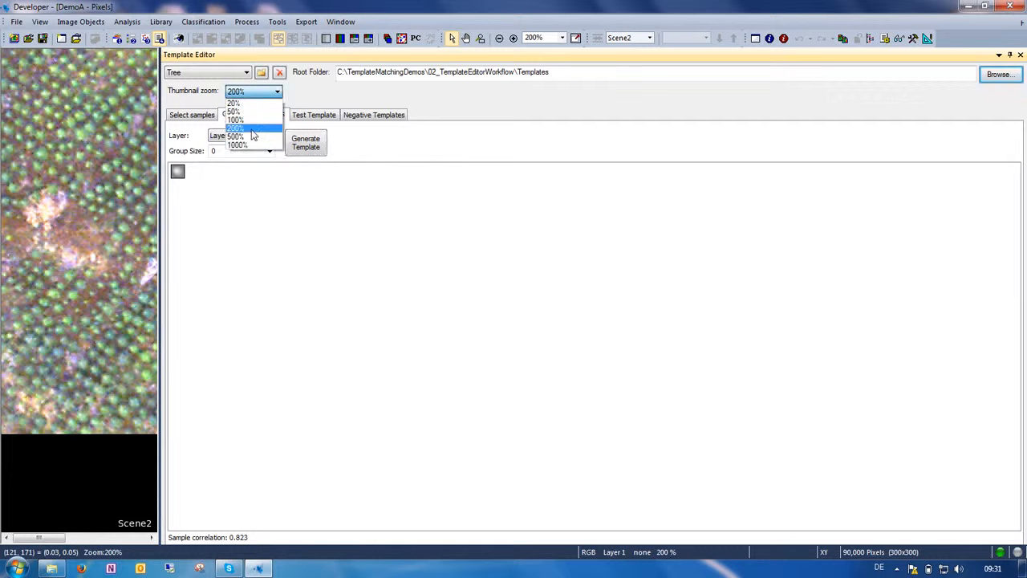
left_click(253, 137)
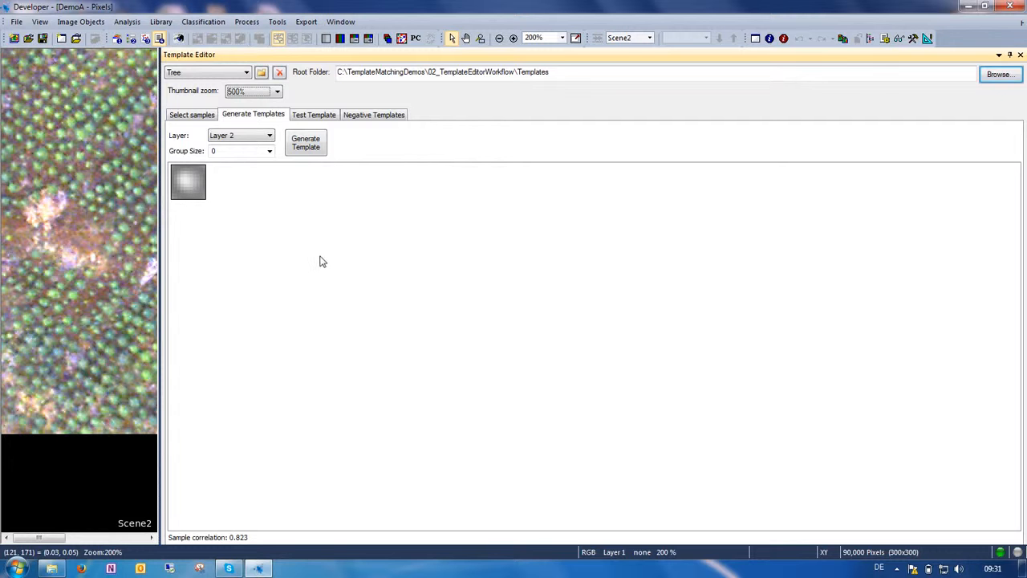
- Test the regenerated template and classify the first two new targets as correct and the bright third one as false
left_click(309, 117)
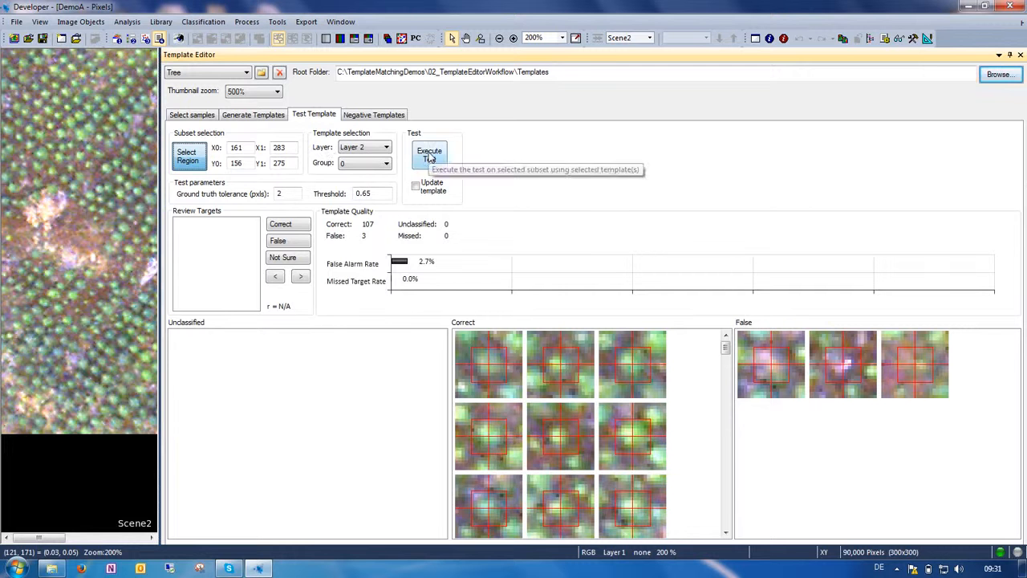
left_click(429, 154)
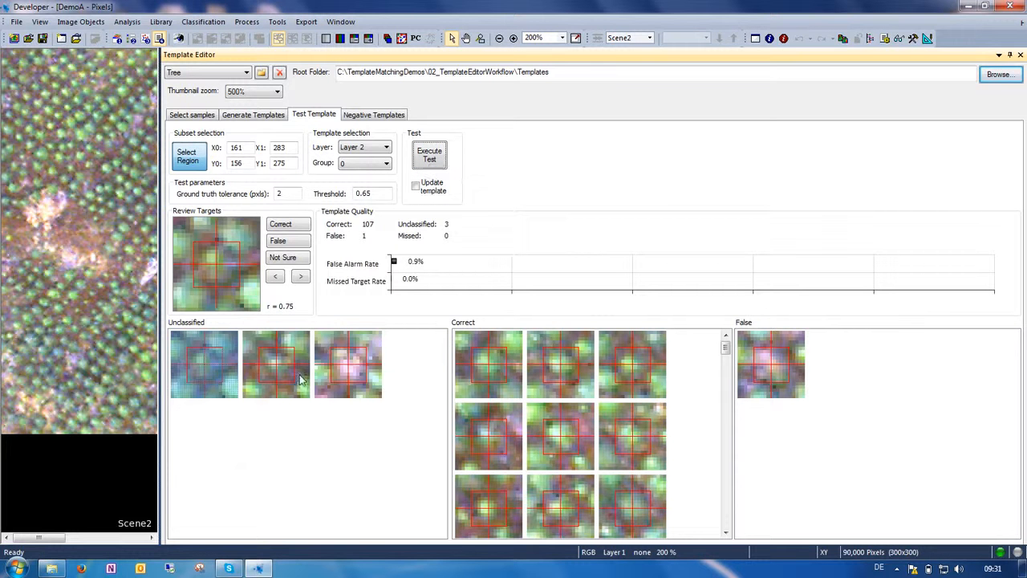
left_click(280, 226)
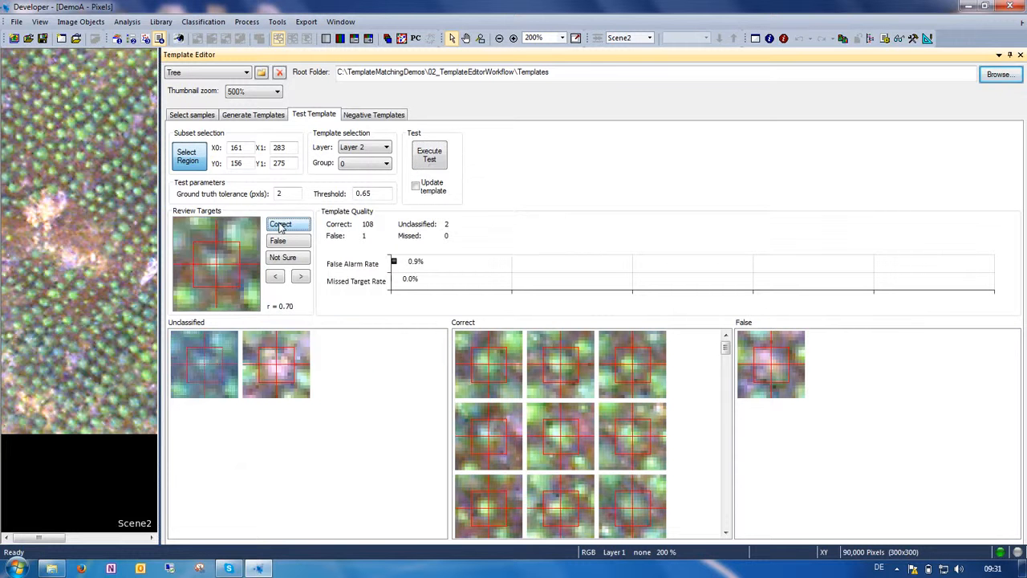
left_click(280, 225)
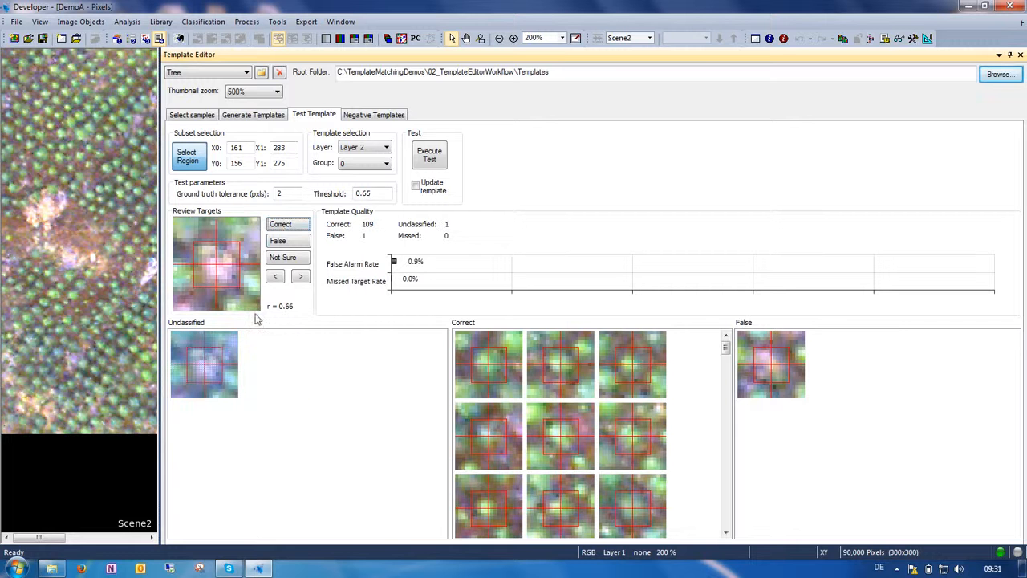
left_click(279, 242)
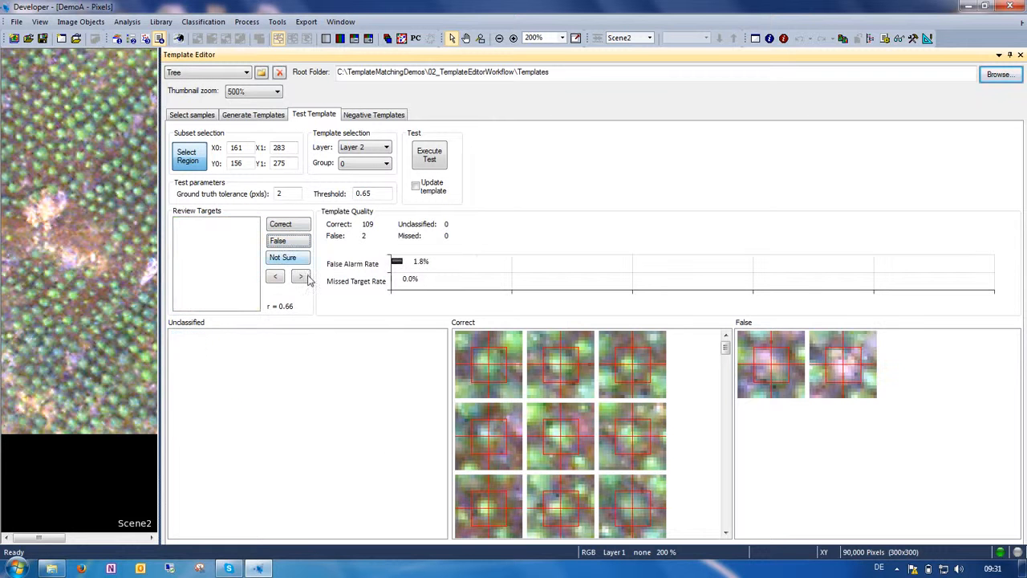
- Rerun the test with template updating enabled, and repeat it on the same region of the main map with the image view enlarged
left_click(414, 188)
left_click(431, 154)
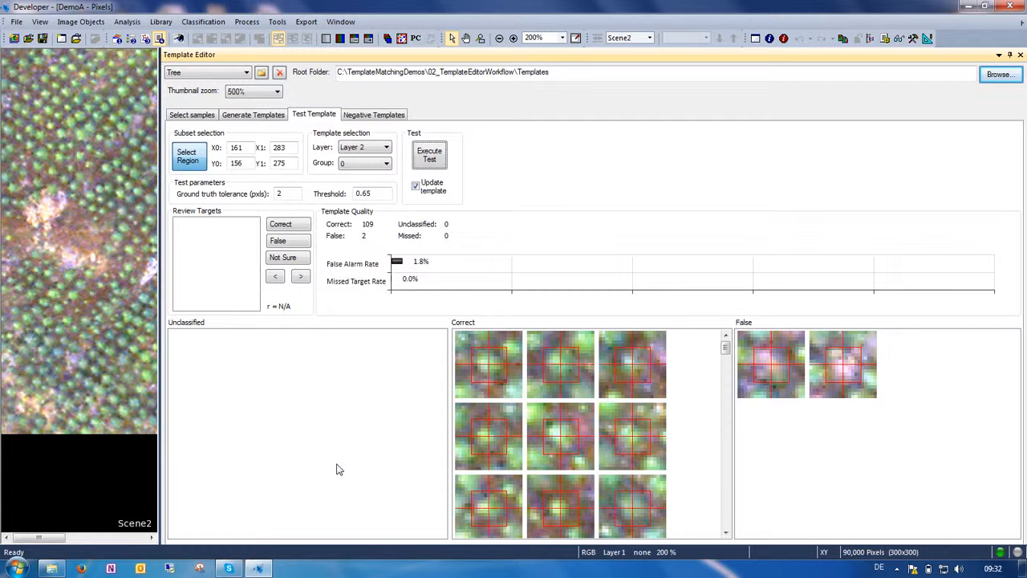
left_click(650, 38)
left_click(647, 50)
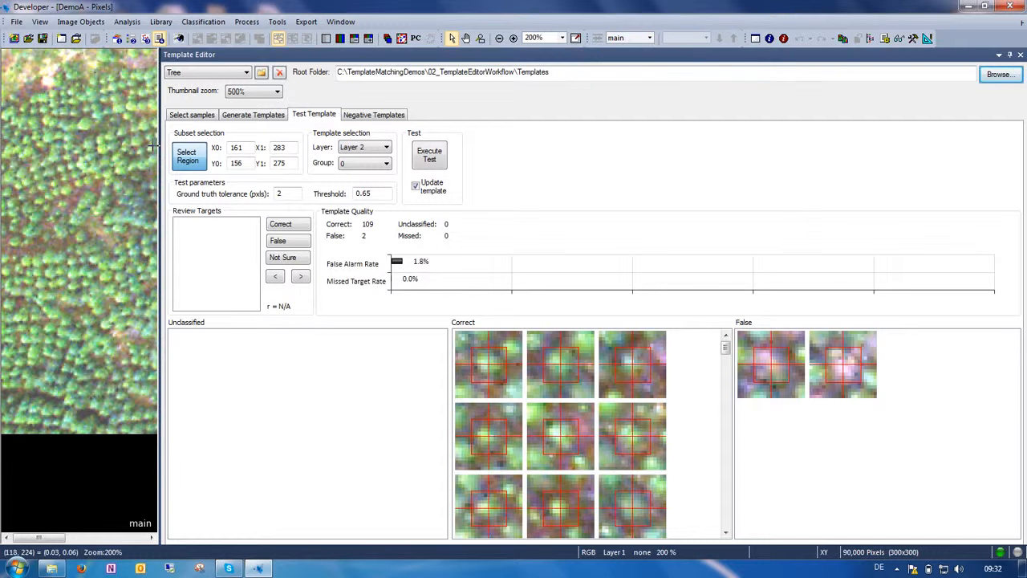
left_click_drag(160, 141, 611, 141)
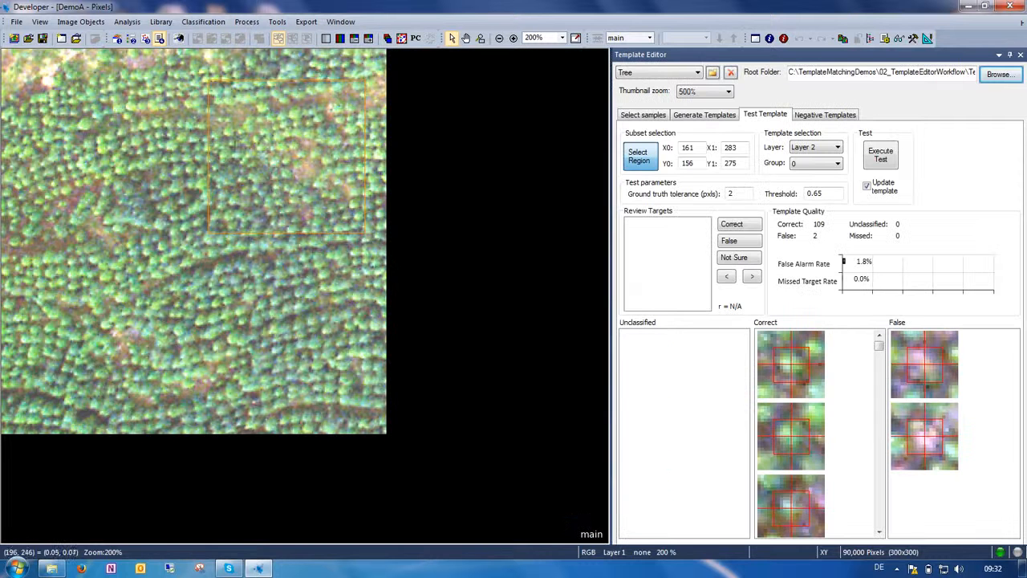
left_click(880, 157)
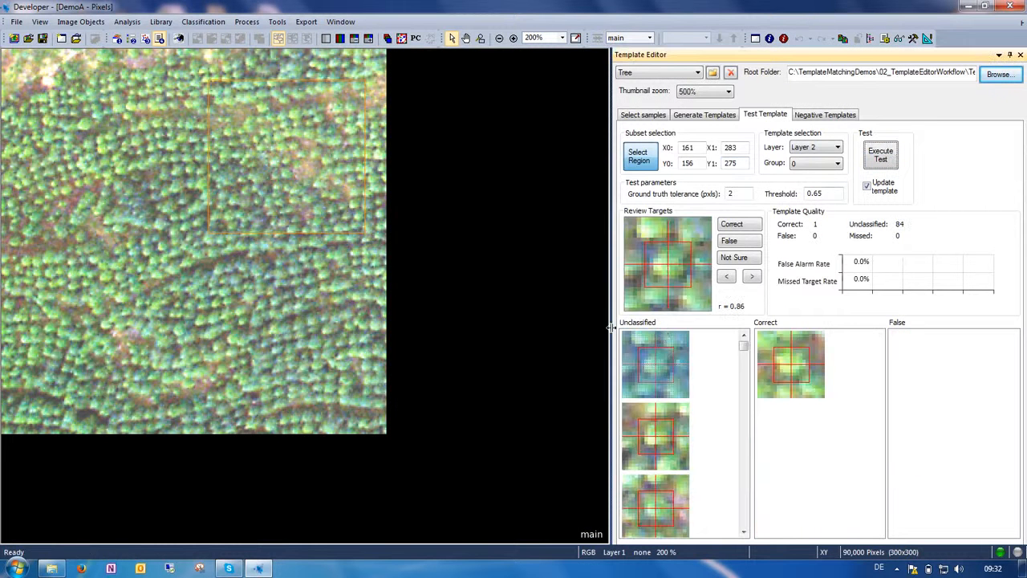
- Widen the Template Editor and classify the first nine unclassified targets of the main map as correct
left_click_drag(610, 328, 154, 326)
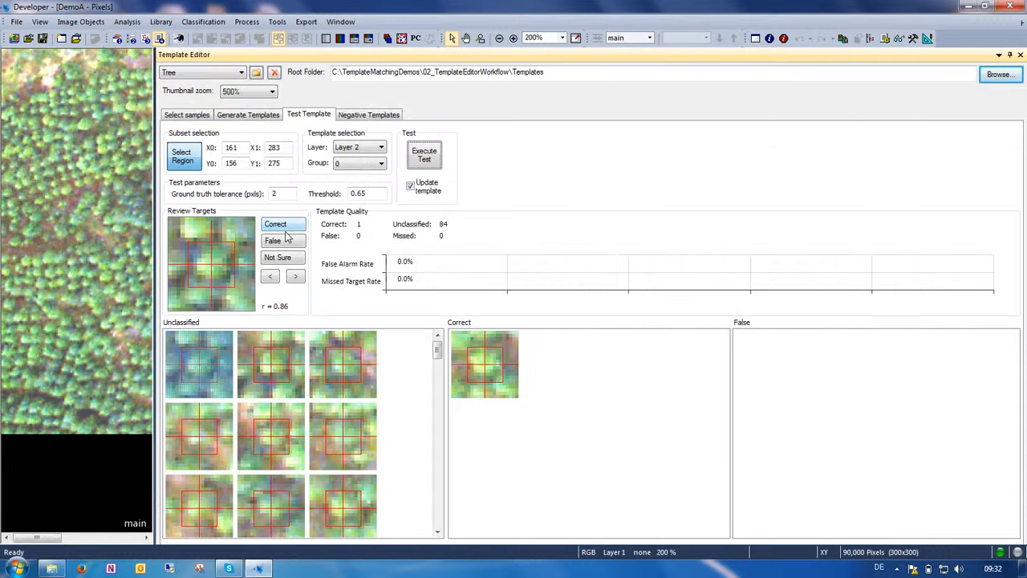
left_click(342, 498)
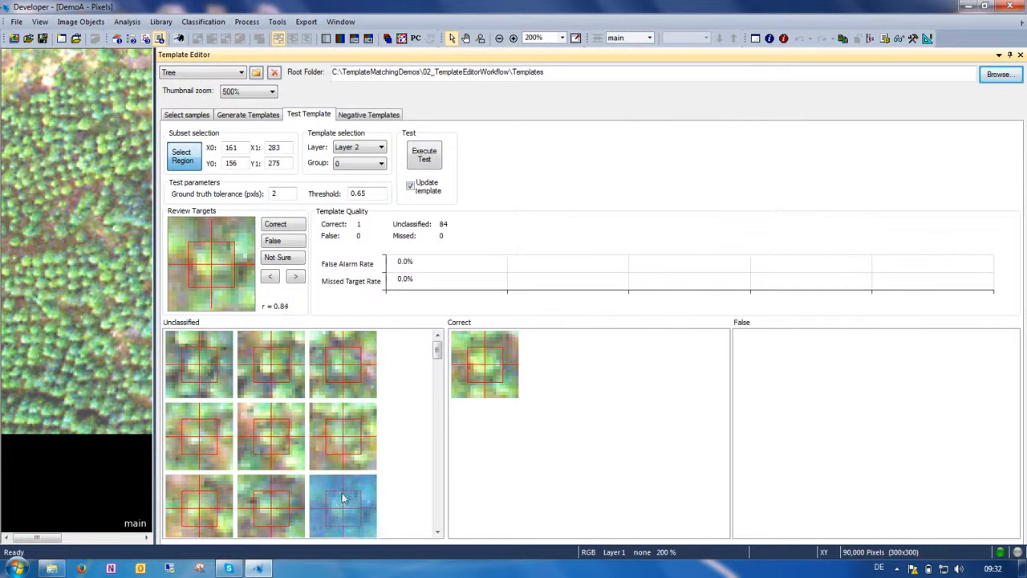
left_click(207, 361, "shift")
left_click(275, 224)
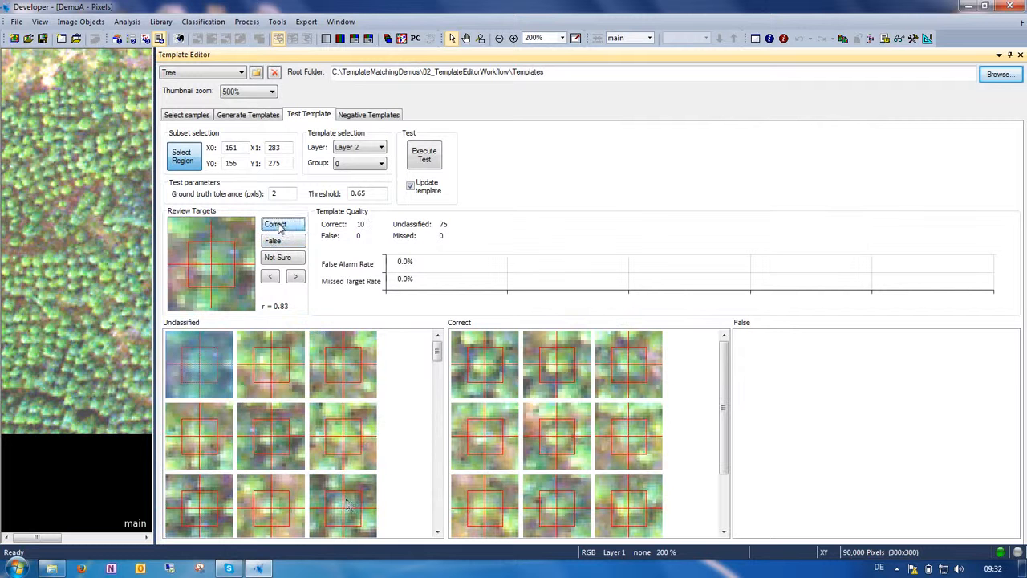
- Classify all remaining unclassified targets of the main map as correct, reducing the thumbnail zoom to 200% to select them in larger batches
left_click(359, 514, "shift")
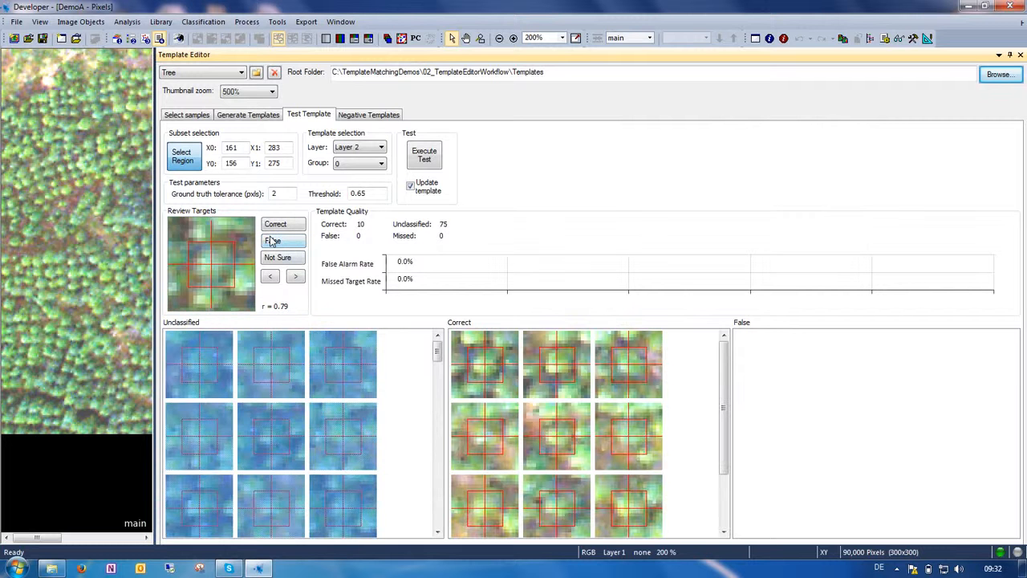
left_click(280, 225)
left_click(261, 91)
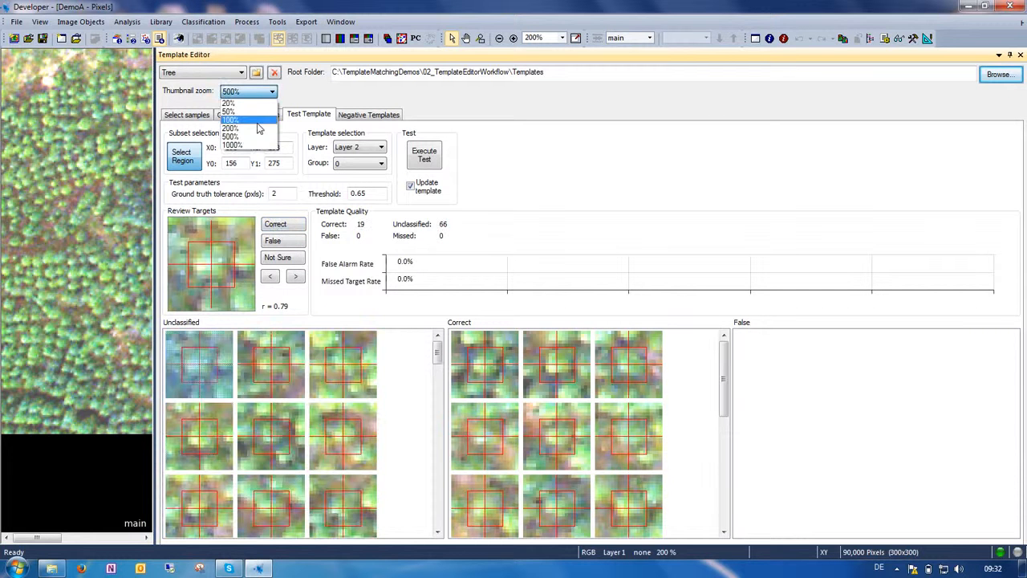
left_click(258, 129)
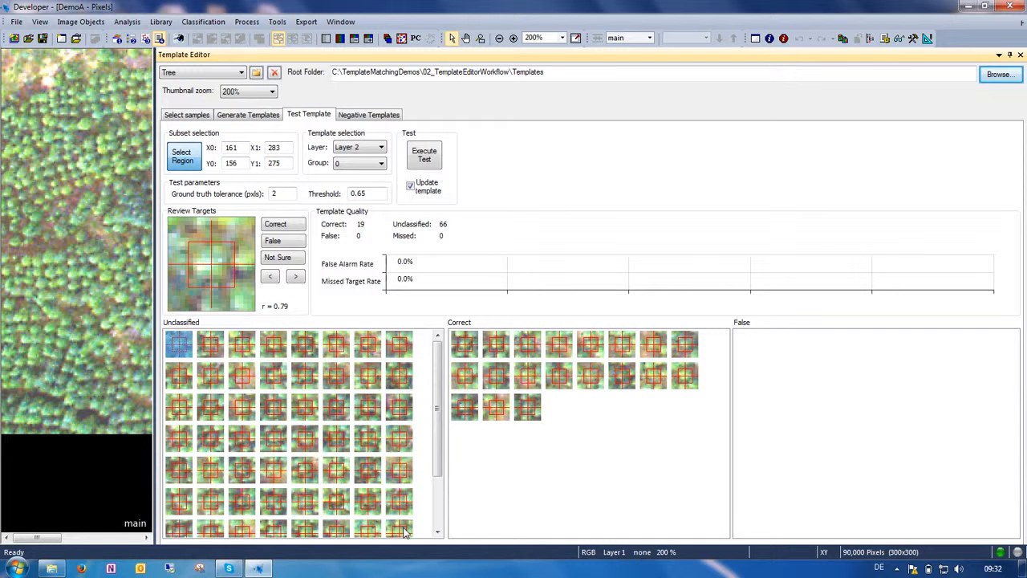
left_click(406, 532, "shift")
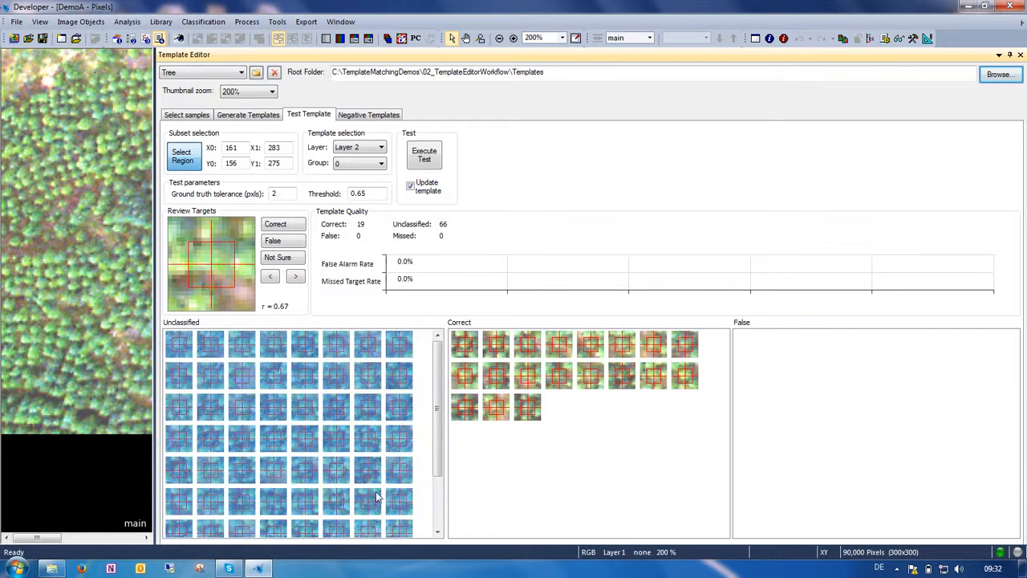
left_click(284, 224)
left_click(185, 348)
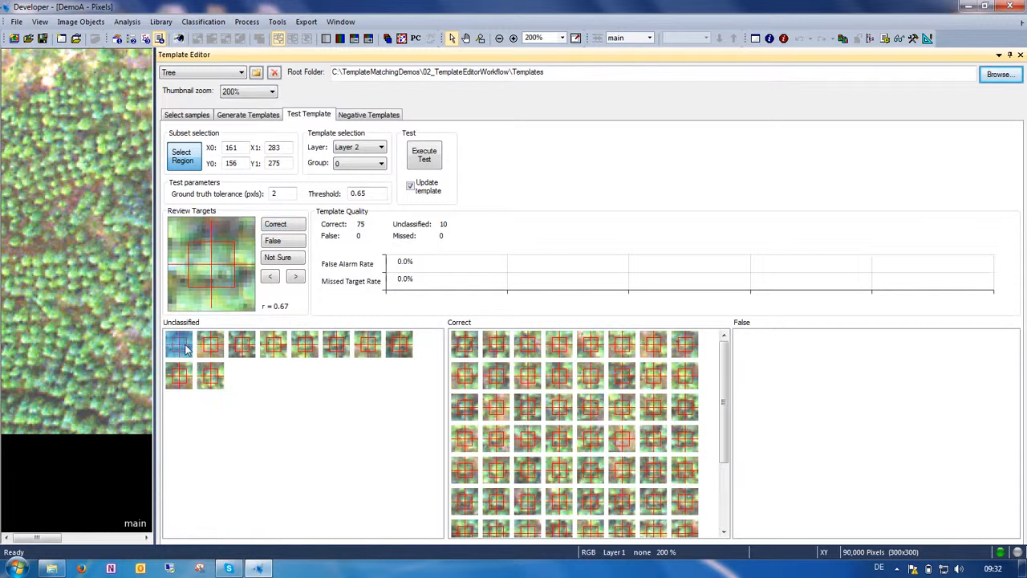
left_click(210, 381, "shift")
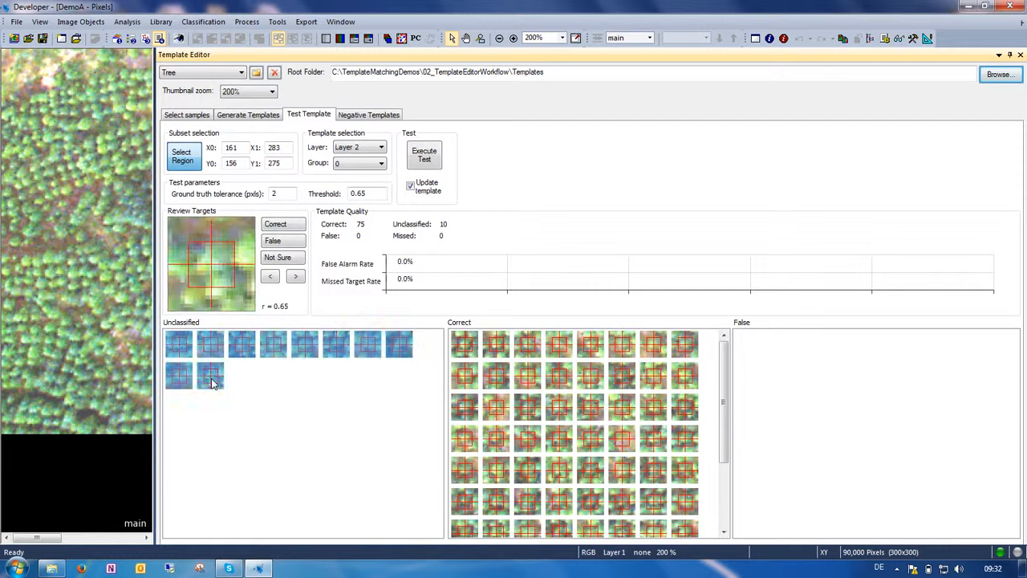
left_click(281, 228)
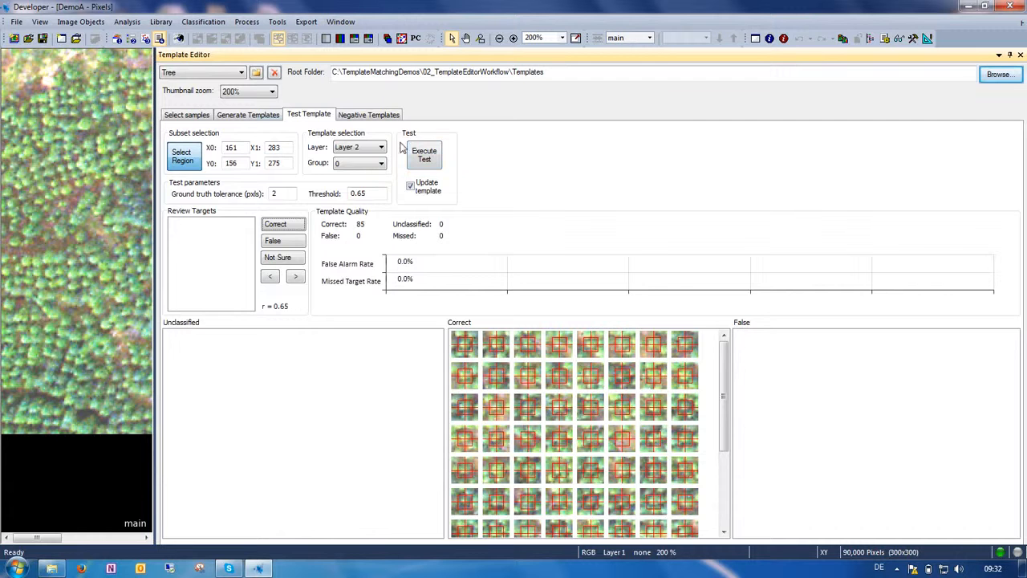
- Inspect the Layer 2 template at 500% thumbnail zoom and narrow the Template Editor to enlarge the image view
left_click(239, 114)
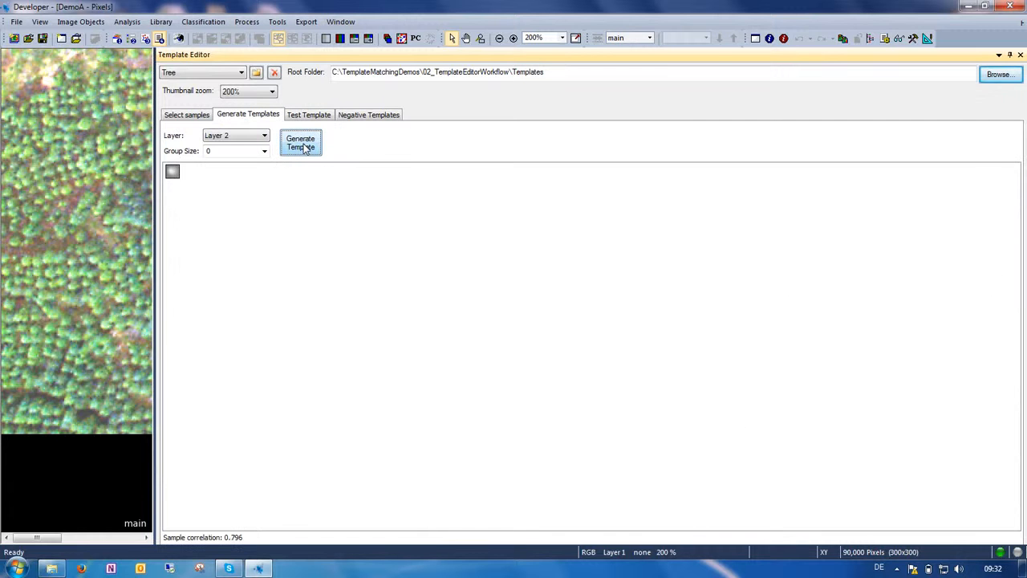
left_click(247, 91)
left_click(247, 130)
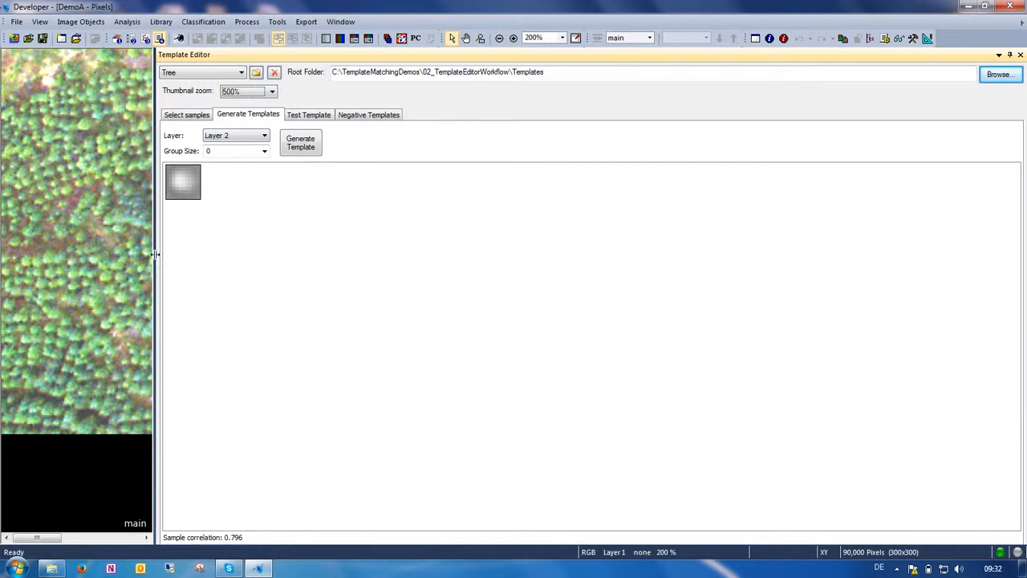
left_click_drag(155, 254, 367, 242)
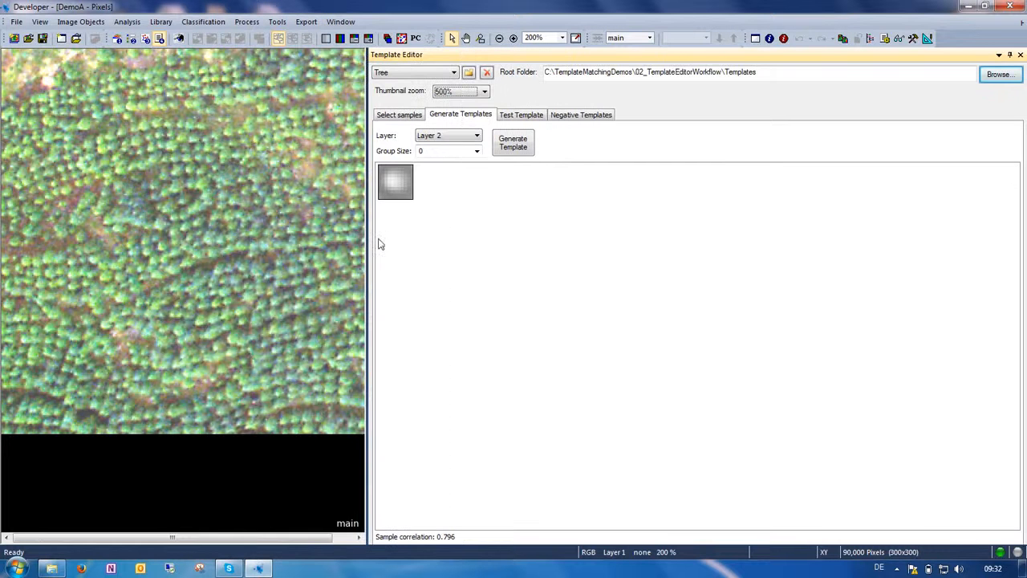
- Test the Layer 2 template on a Scene2 region of about X 159–282, Y 170–274, and classify the unclassified targets as correct
left_click(523, 114)
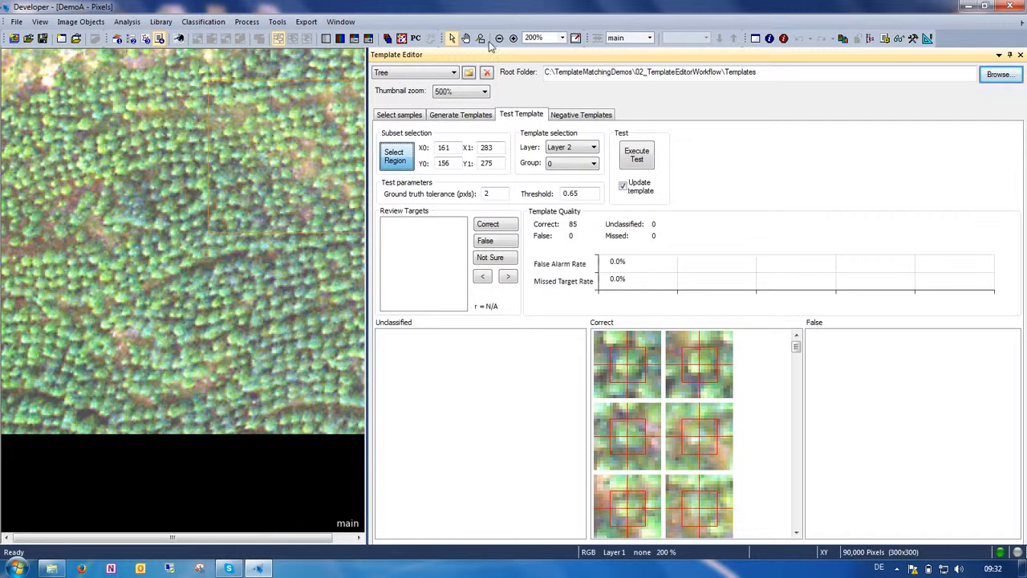
left_click(649, 38)
left_click(646, 59)
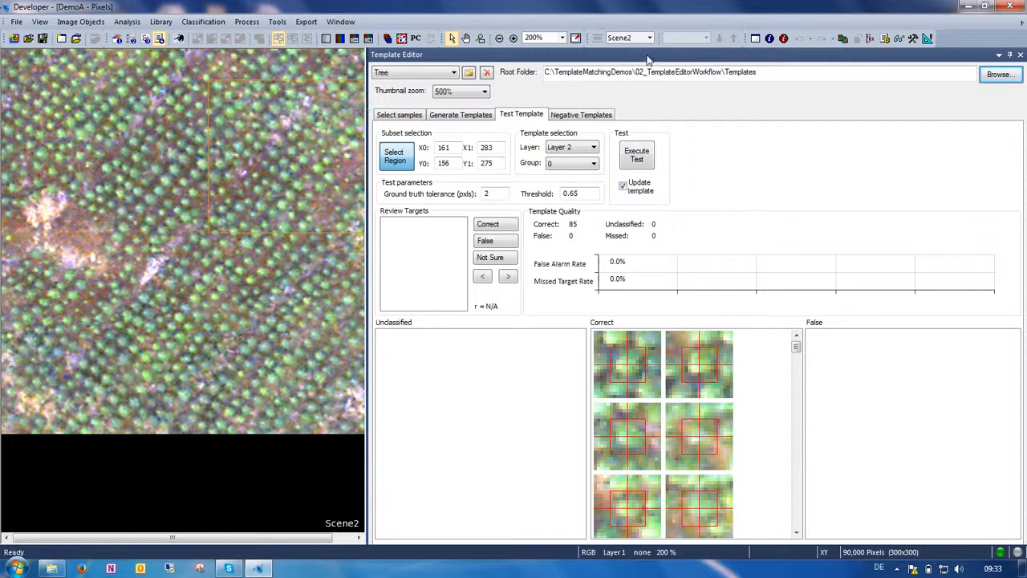
left_click(456, 108)
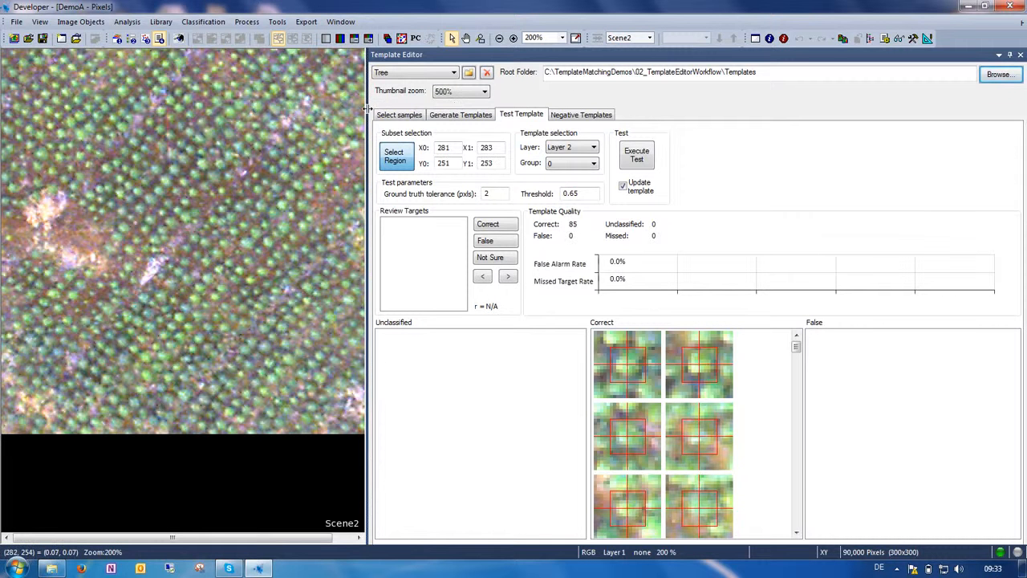
left_click_drag(367, 108, 493, 109)
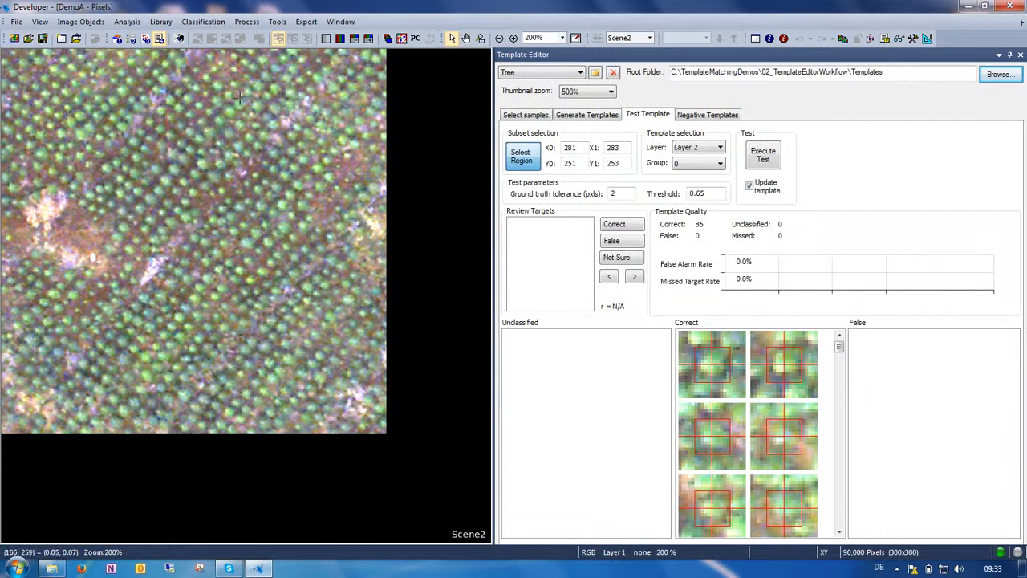
left_click_drag(207, 84, 365, 214)
left_click(763, 155)
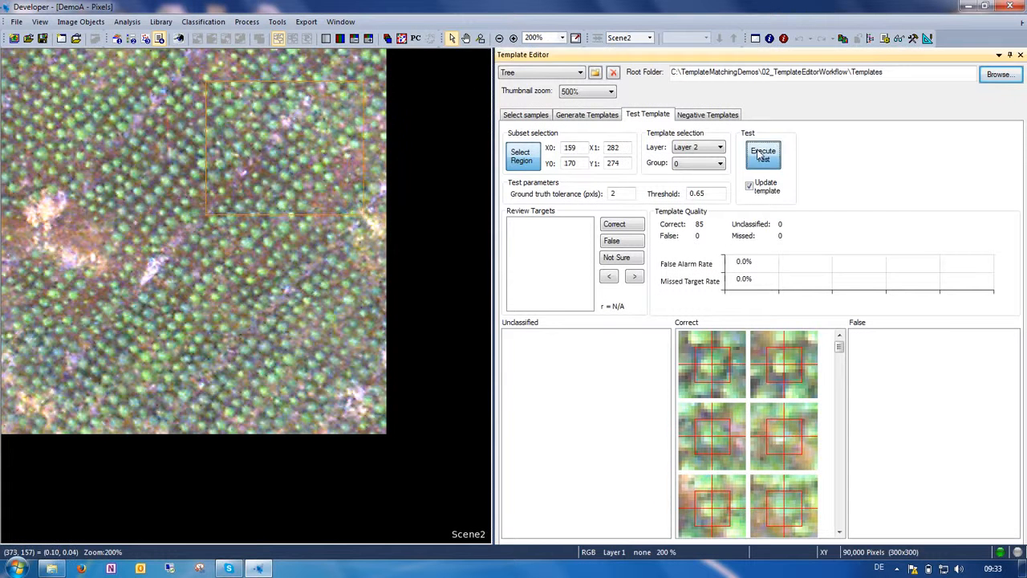
left_click(615, 225)
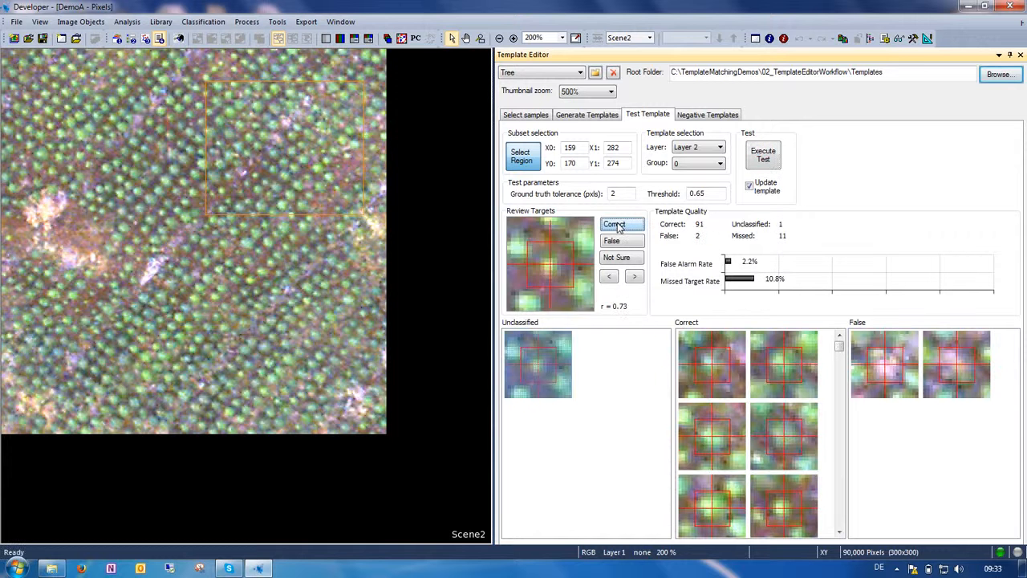
left_click(615, 226)
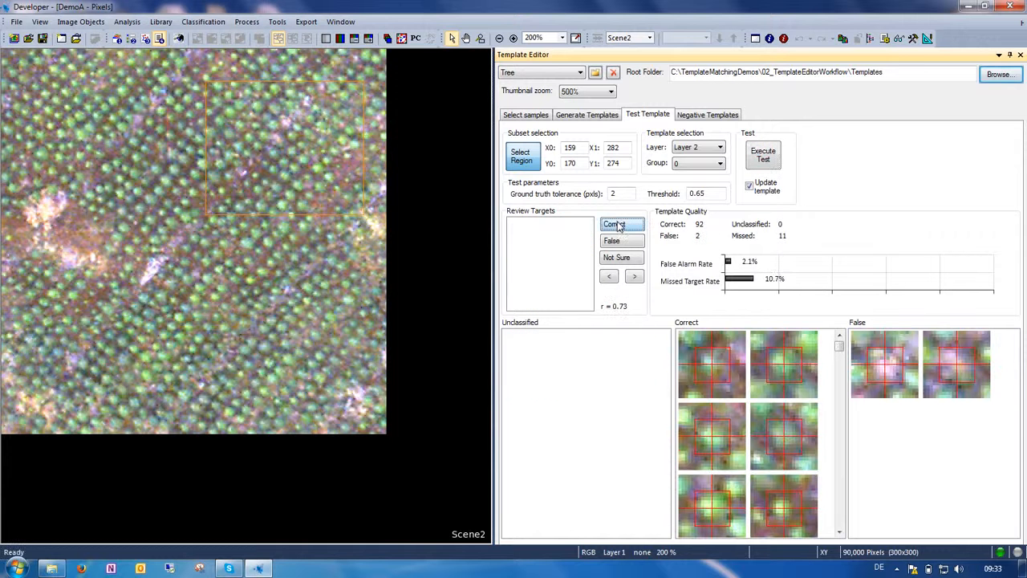
- Set the sample size to 1 so the sample markers on Scene2 shrink to small crosses
left_click(525, 116)
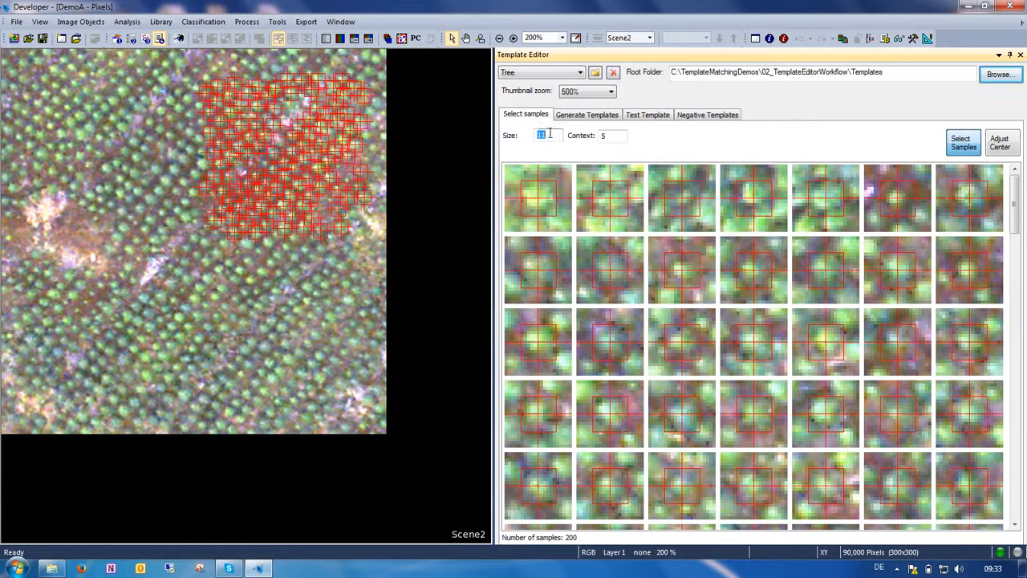
type("1")
key("Tab")
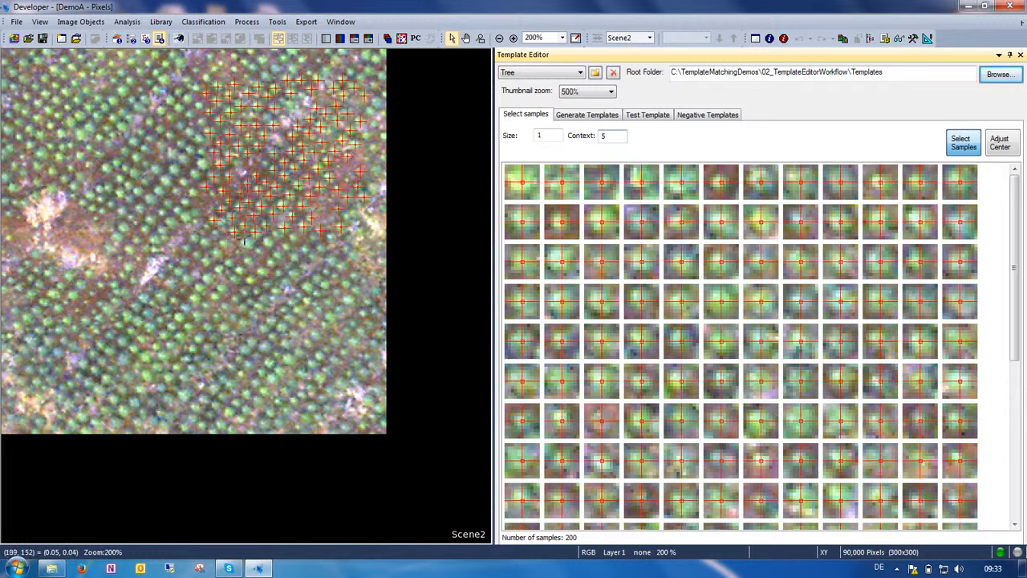
- Enlarge Scene2 to 300% and add missed trees along the lower edge and in the upper part of the sampled area as samples
left_click(499, 38)
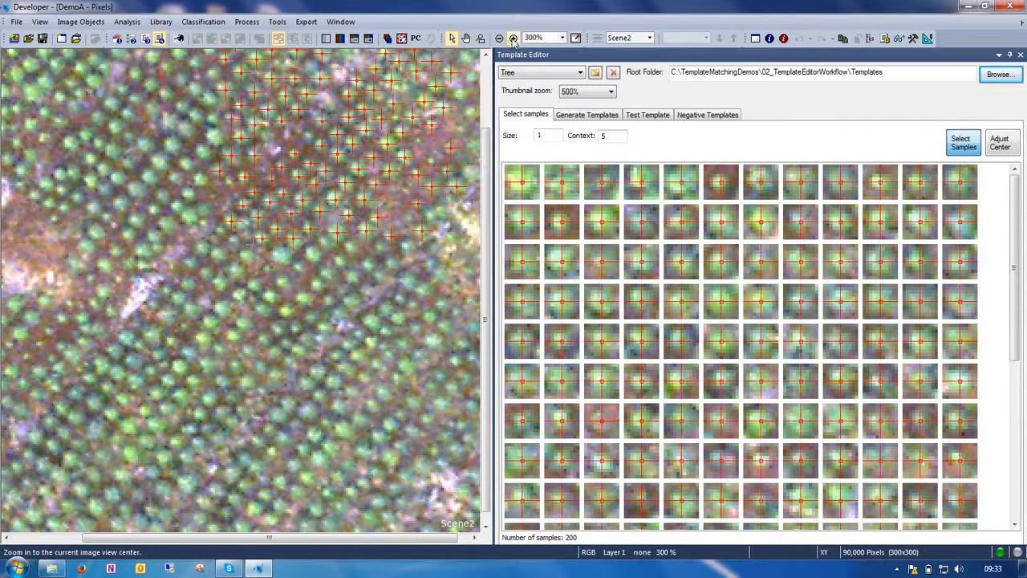
left_click(232, 237)
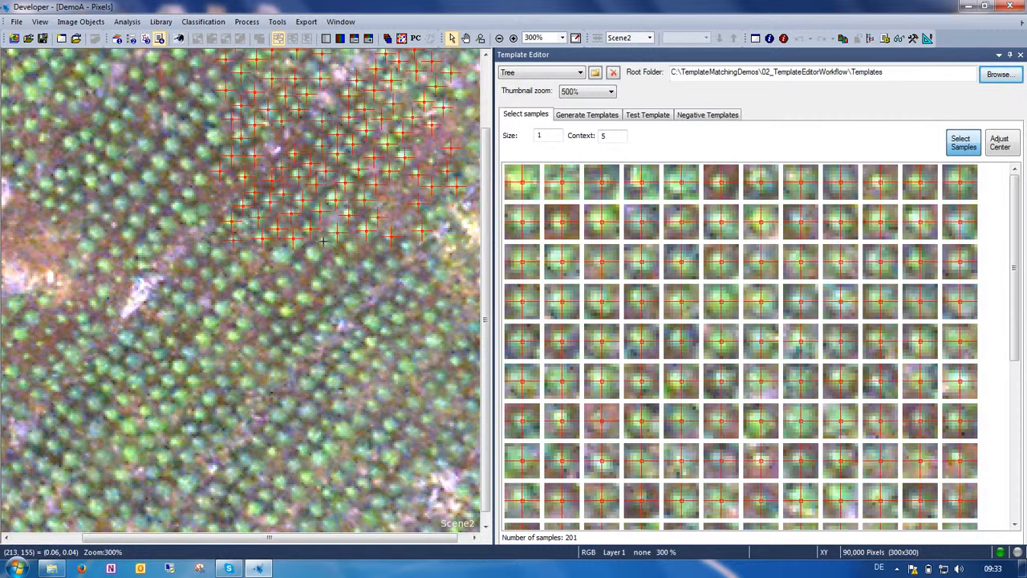
left_click(322, 239)
left_click_drag(484, 161, 489, 64)
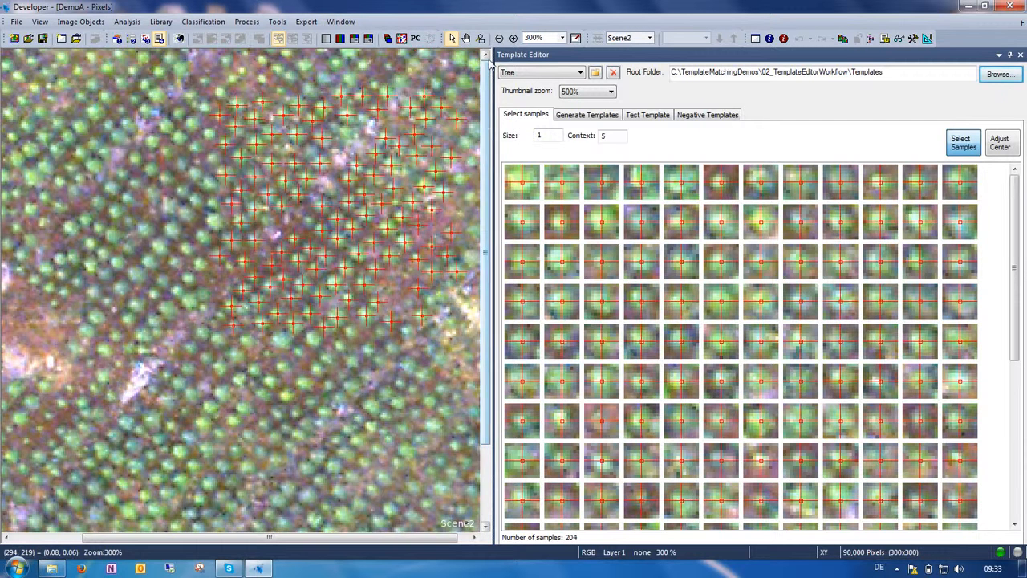
left_click(343, 132)
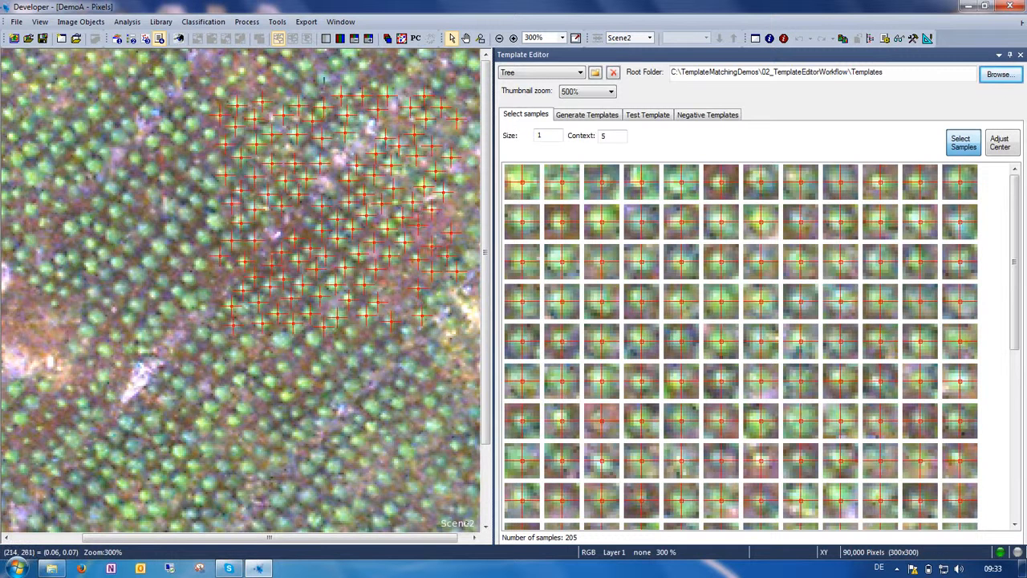
left_click(308, 89)
- Try to rerun the template test on the Scene2 region with the sample size at 1
left_click(656, 115)
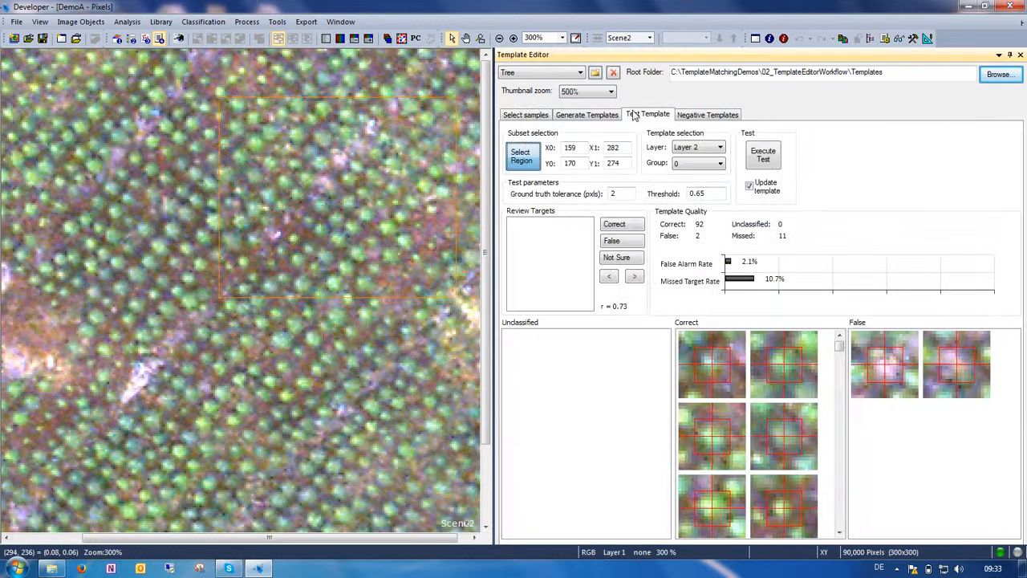
left_click(760, 154)
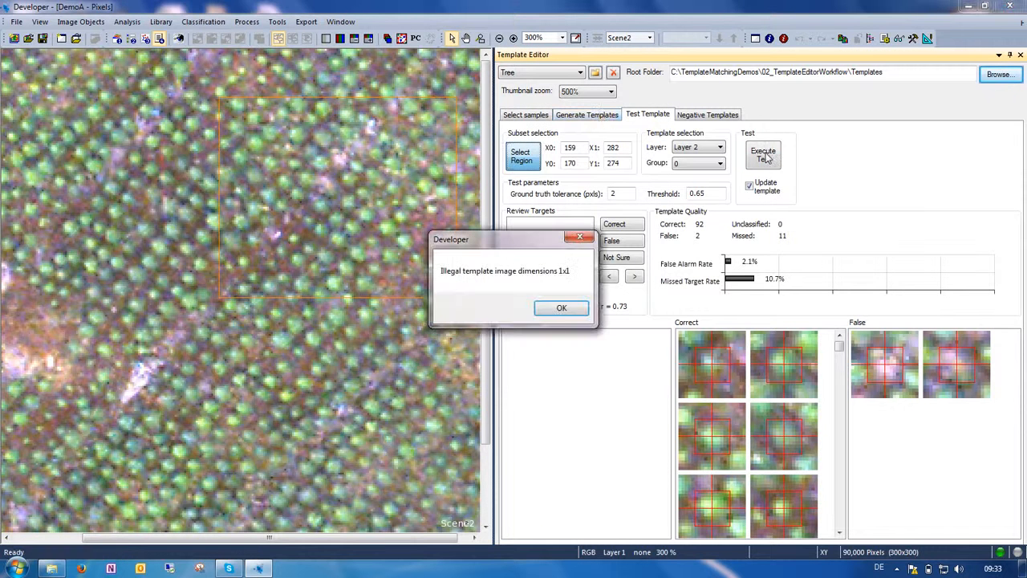
left_click(562, 308)
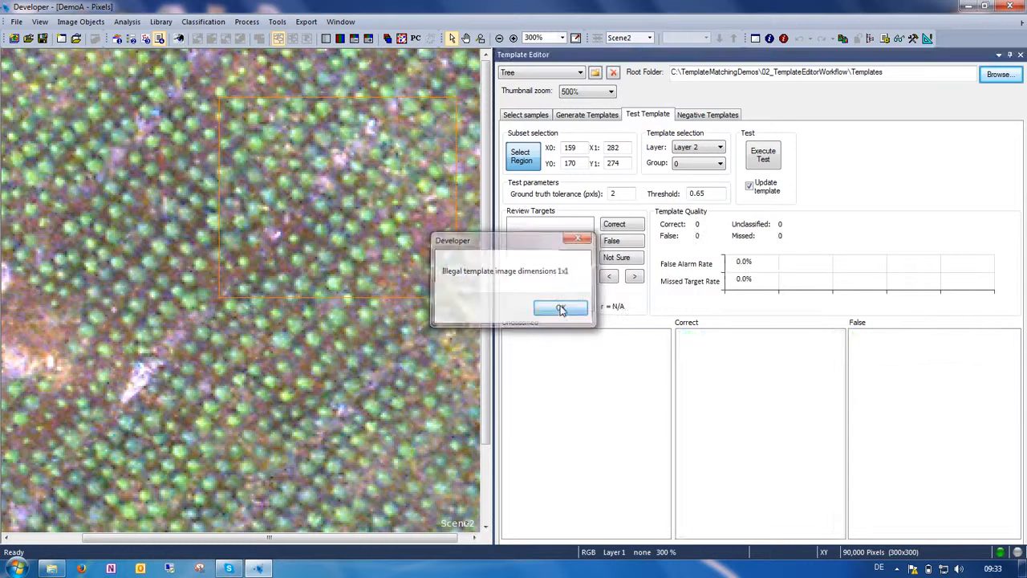
- Set the sample size to 11, rerun the template test on the Scene2 region and widen the Template Editor
left_click(523, 115)
left_click(546, 134)
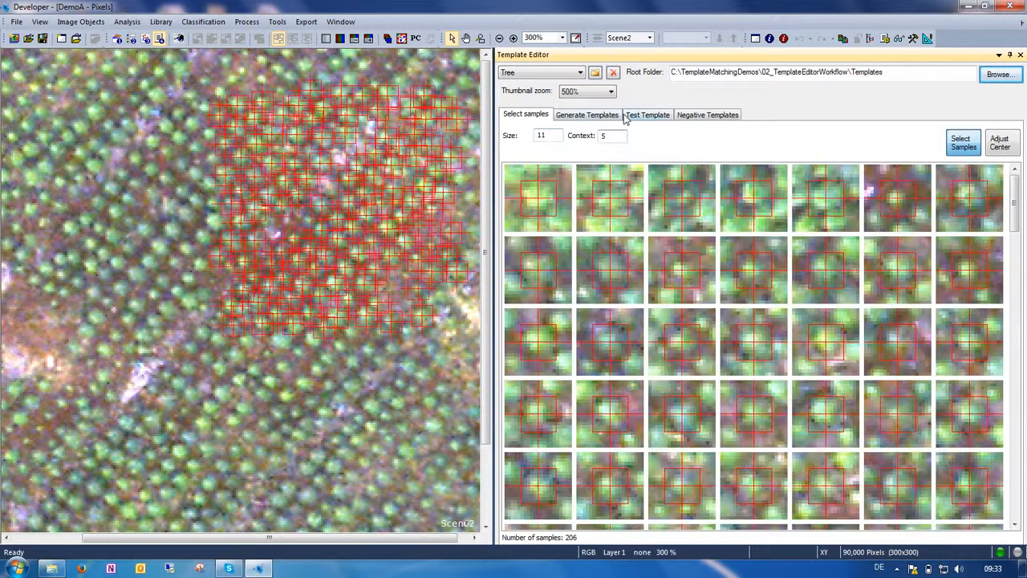
left_click(647, 115)
left_click(764, 160)
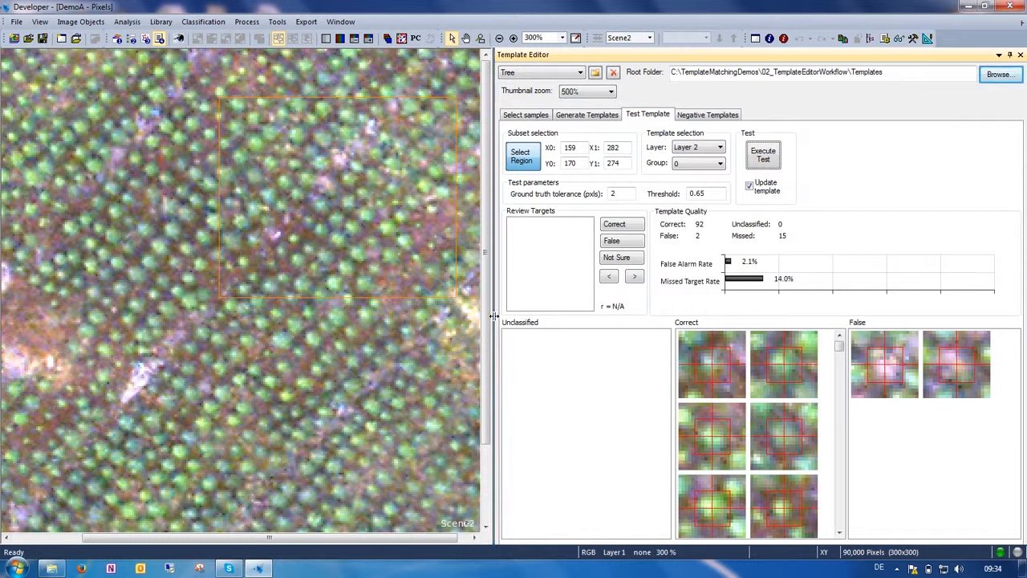
left_click_drag(496, 323, 351, 303)
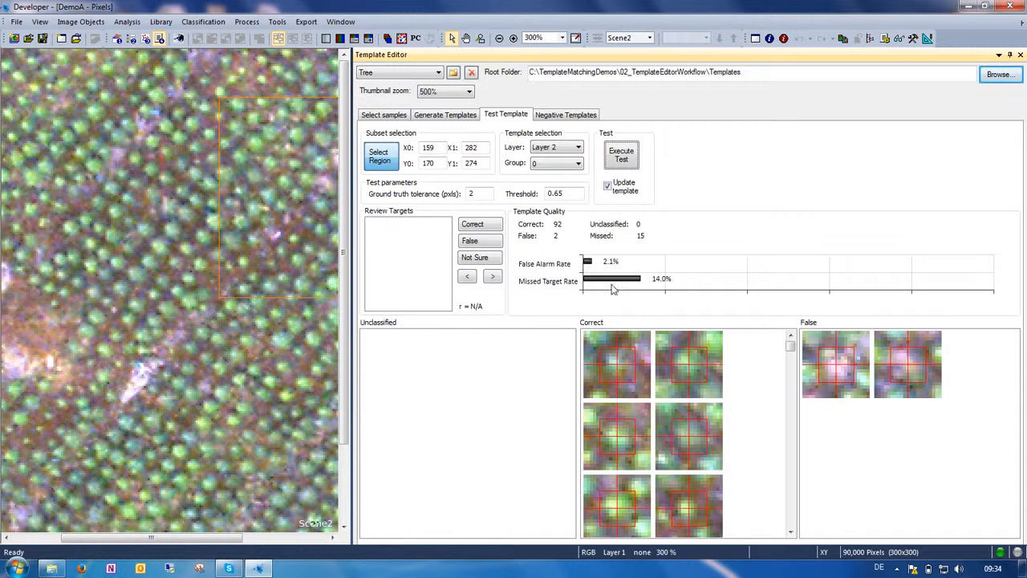
- Lower the test threshold to 0.60, rerun the test and classify the new target as correct
left_click(574, 194)
left_click(622, 156)
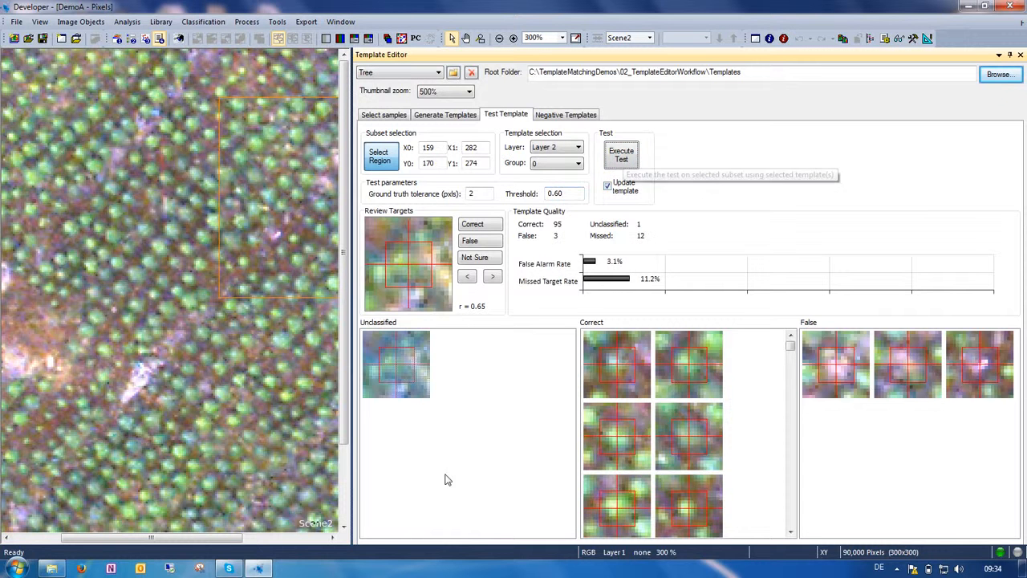
left_click(472, 227)
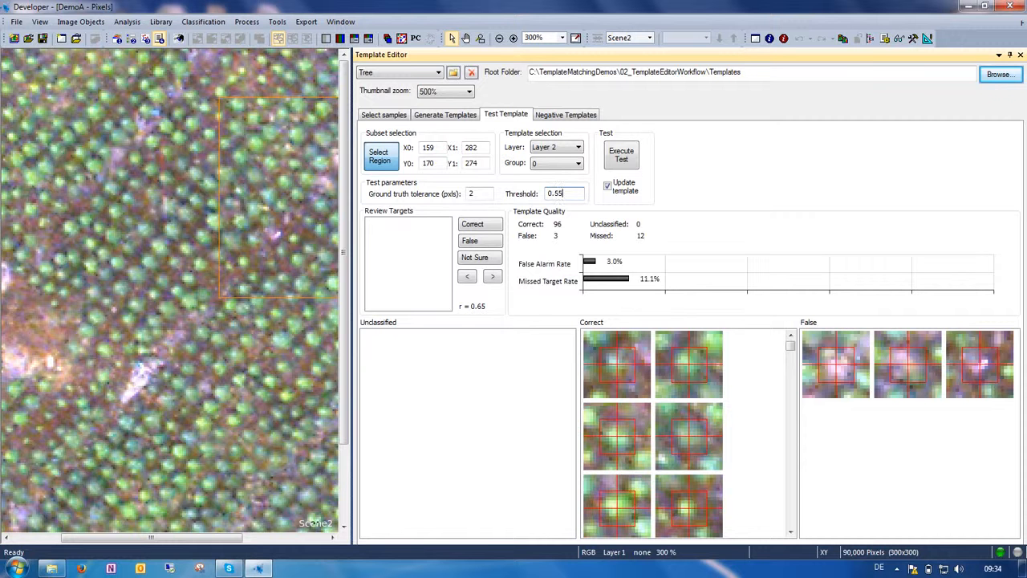
- Run the Layer 2 template test at threshold 0.55 and classify the four new targets, two as correct and two as false
left_click(630, 158)
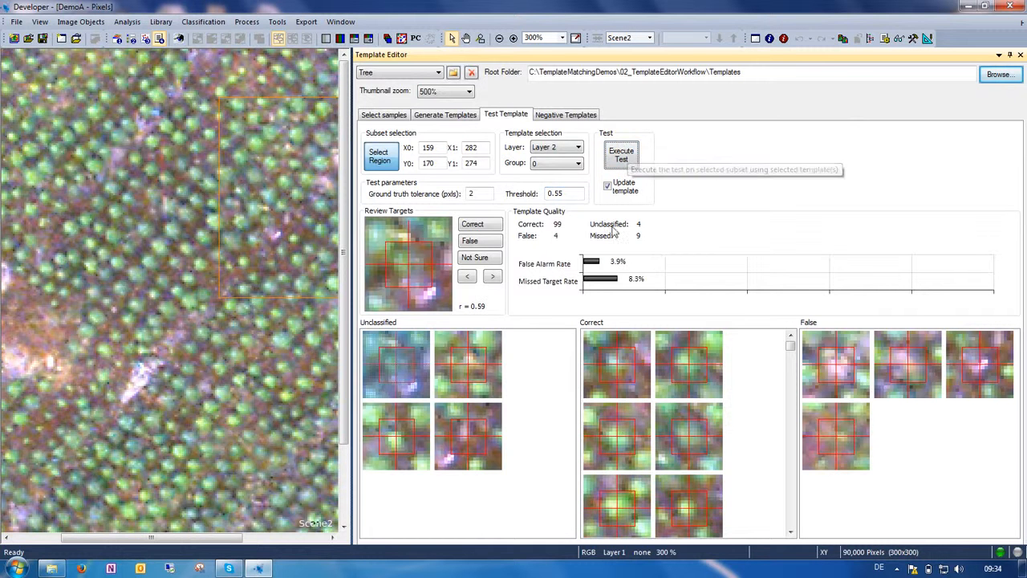
left_click(472, 227)
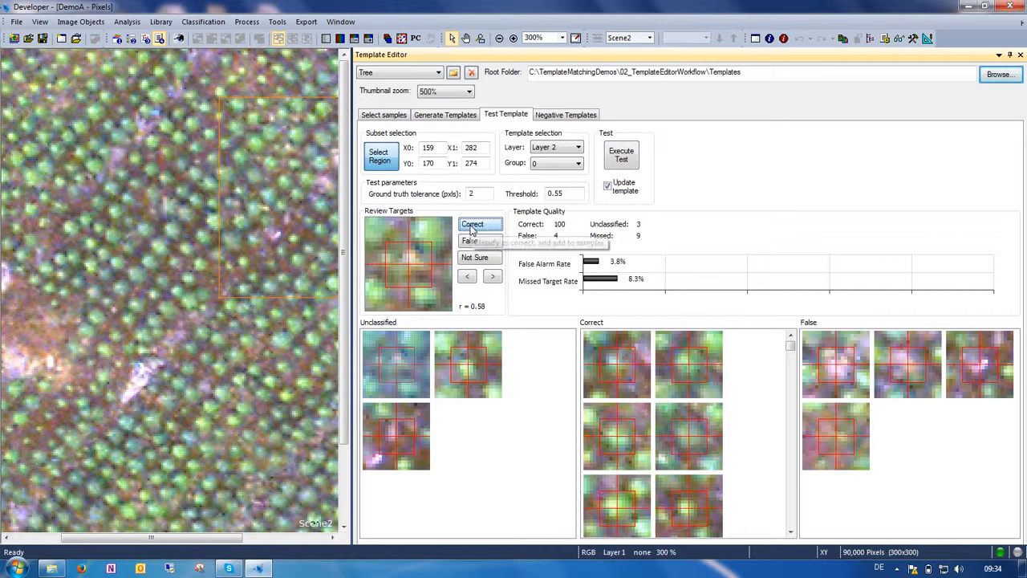
left_click(474, 261)
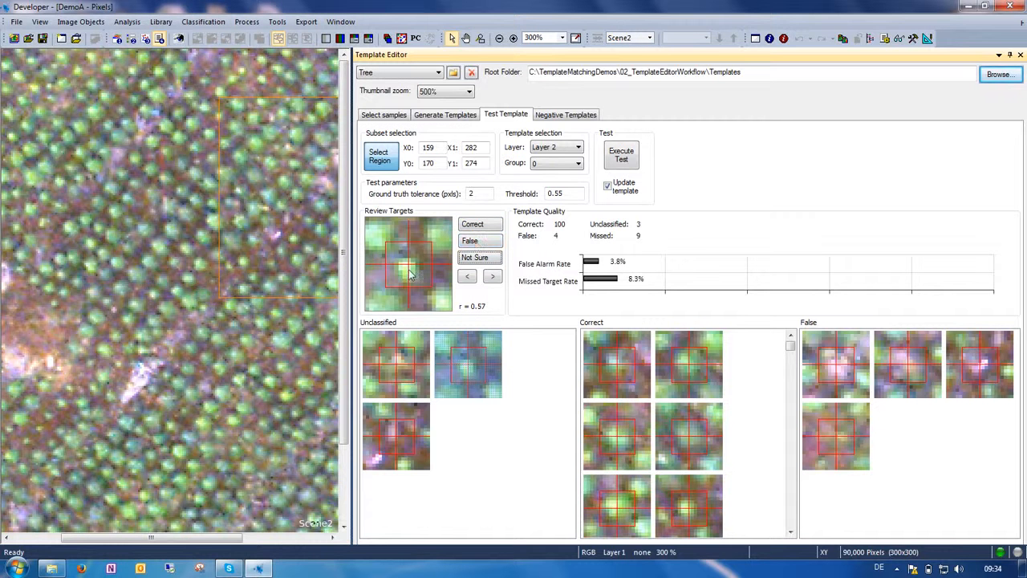
left_click(472, 228)
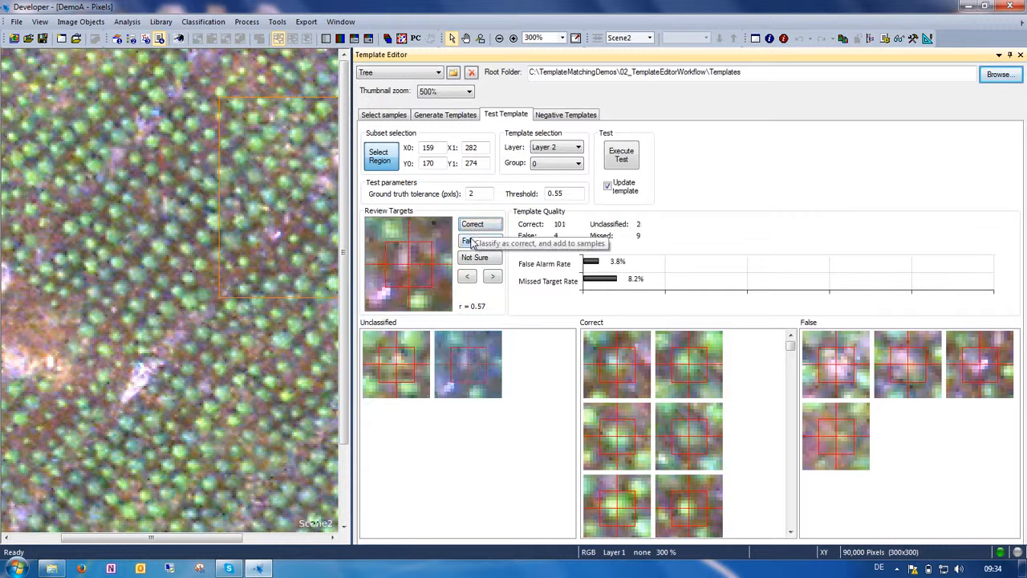
left_click(472, 242)
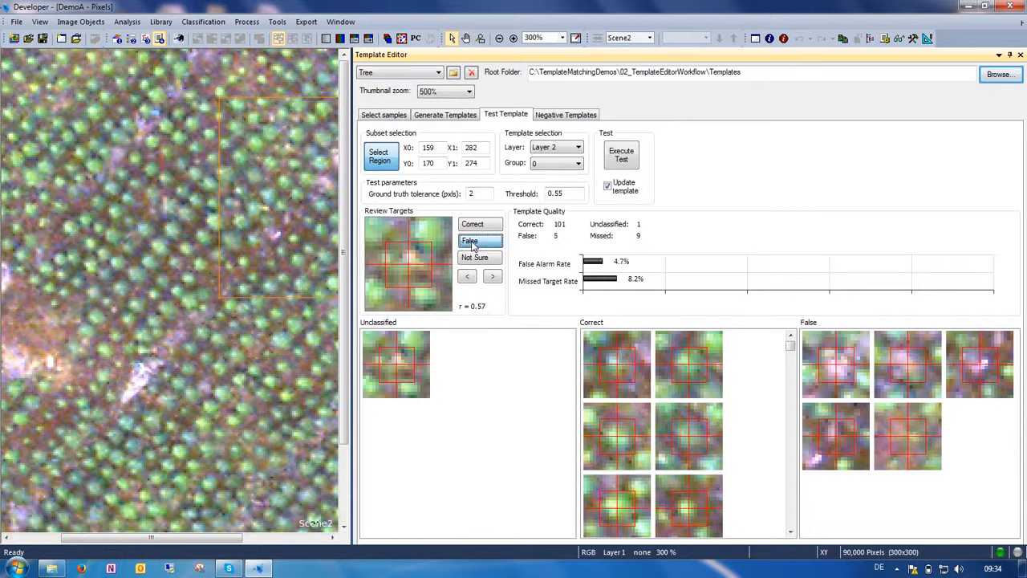
left_click(473, 243)
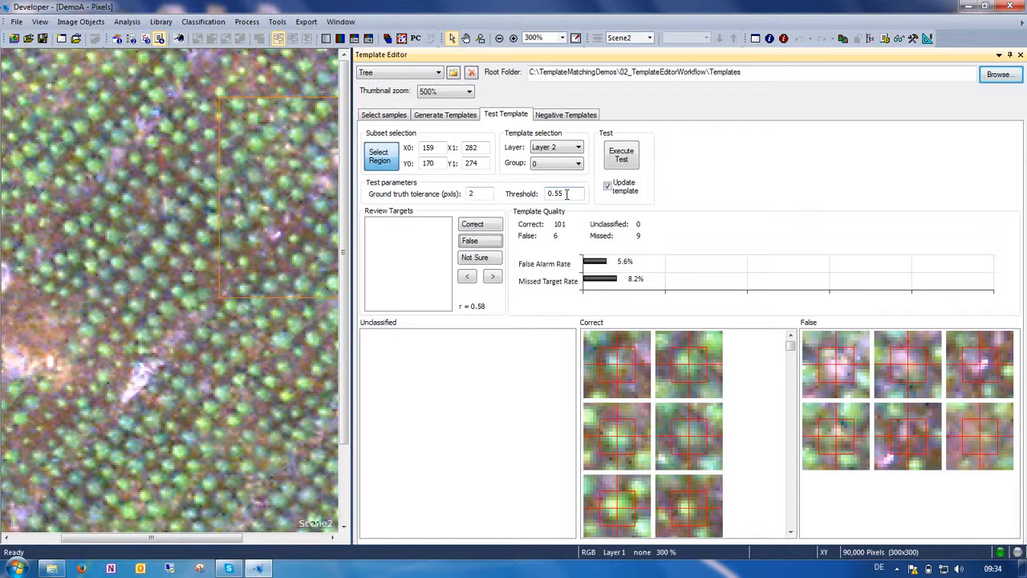
- Run the test with the Layer 1 template and classify the first five targets, three as correct and two as false
left_click(568, 149)
left_click(544, 158)
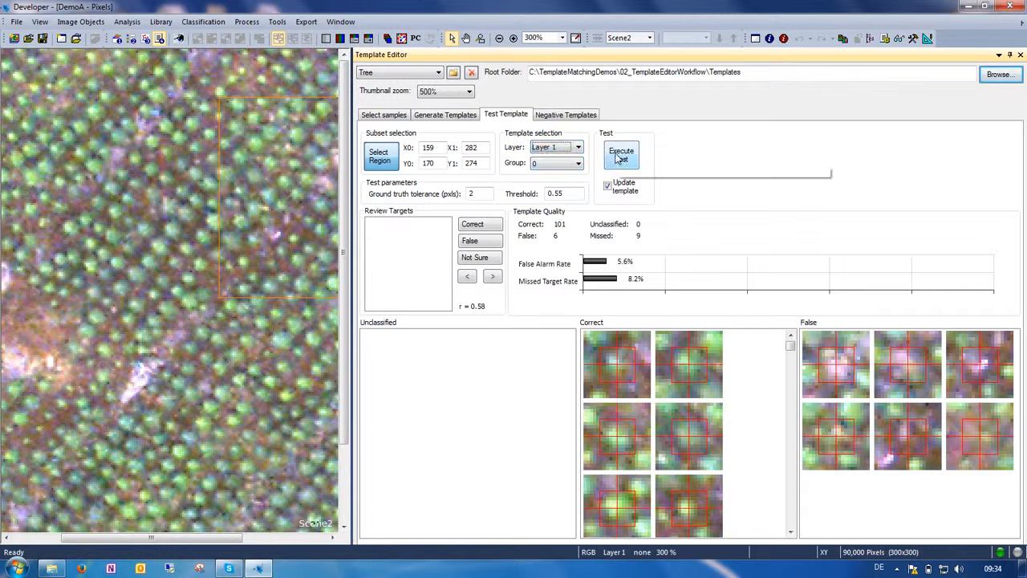
left_click(619, 156)
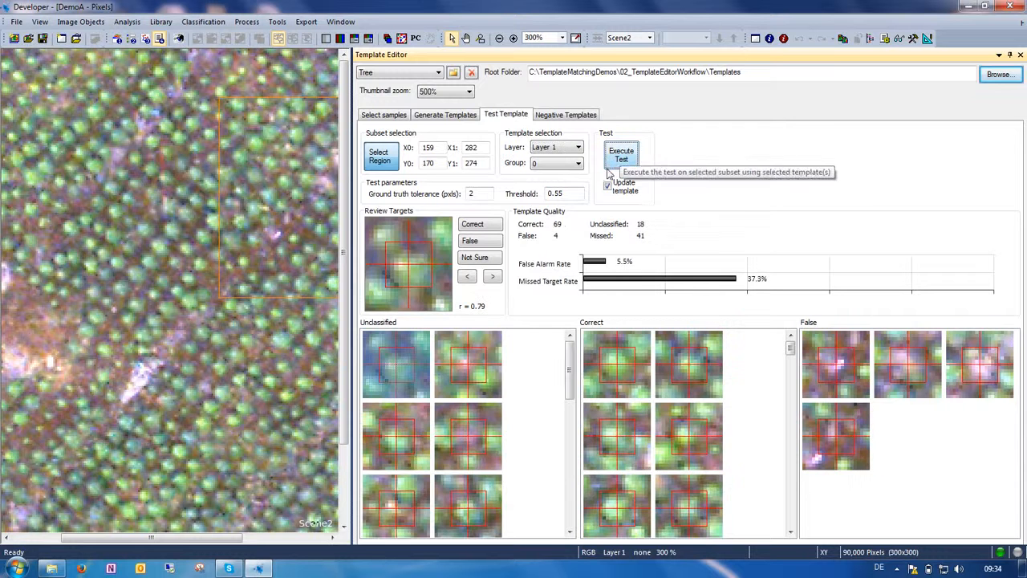
left_click(472, 225)
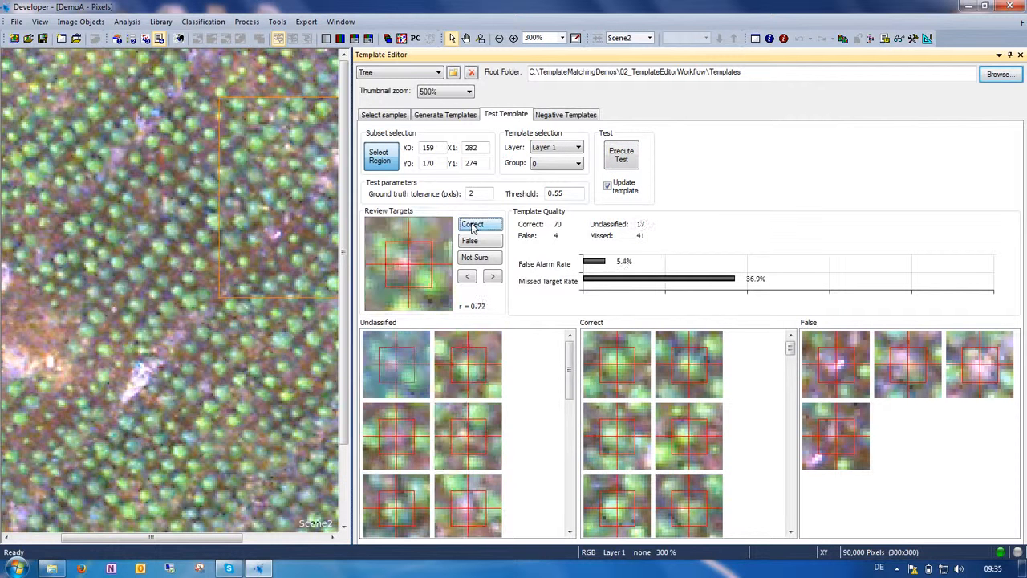
left_click(472, 242)
left_click(475, 228)
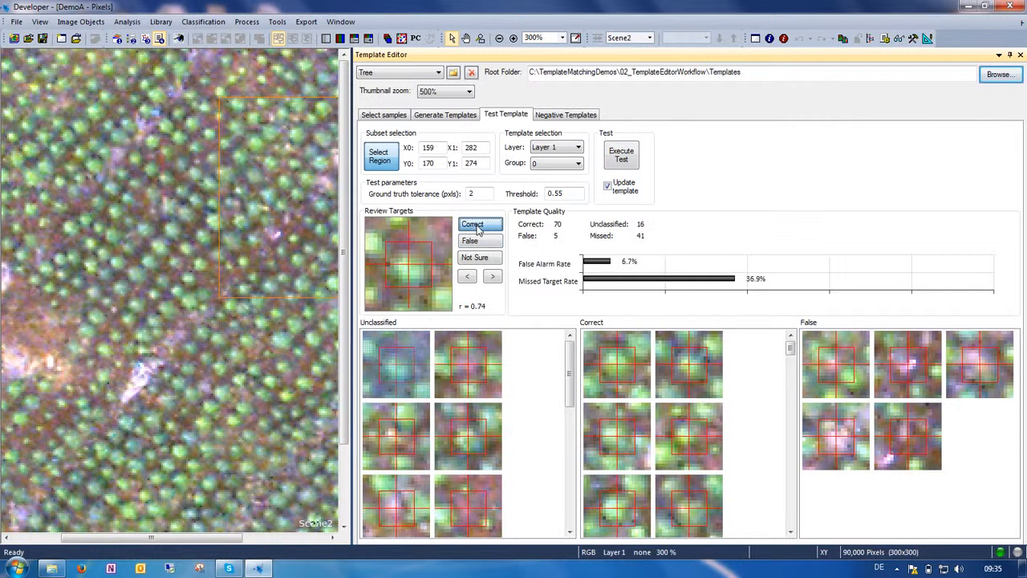
left_click(477, 242)
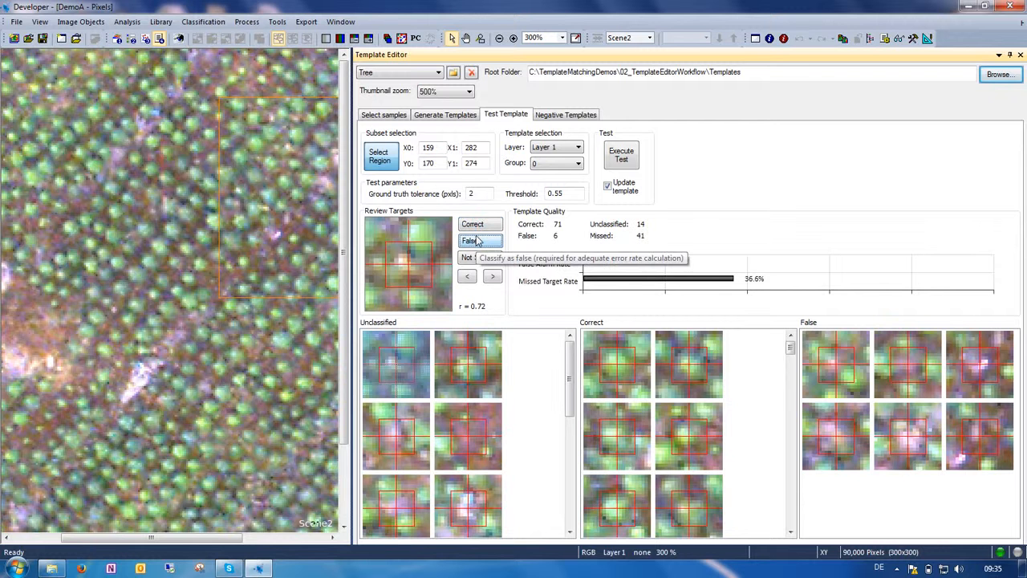
left_click(477, 242)
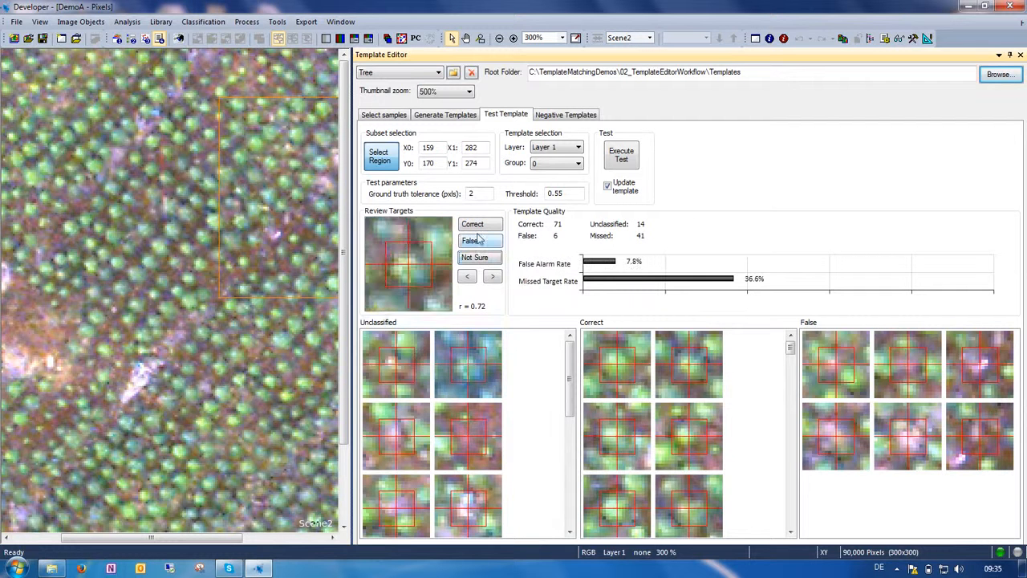
left_click(479, 228)
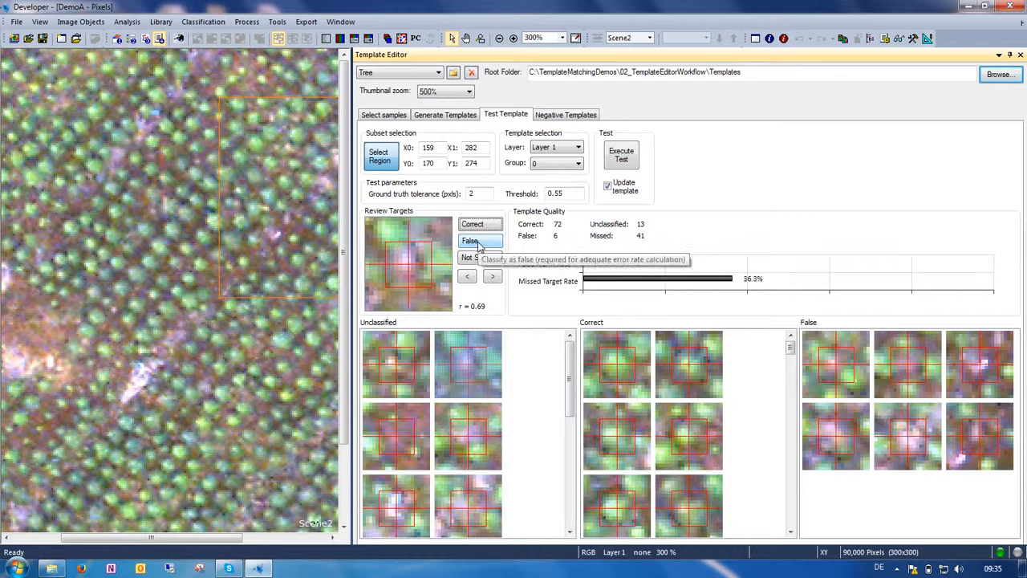
- Classify the remaining thirteen Layer 1 targets, one with a tree at its centre as correct and the other twelve as false
left_click(478, 243)
left_click(479, 242)
left_click(478, 243)
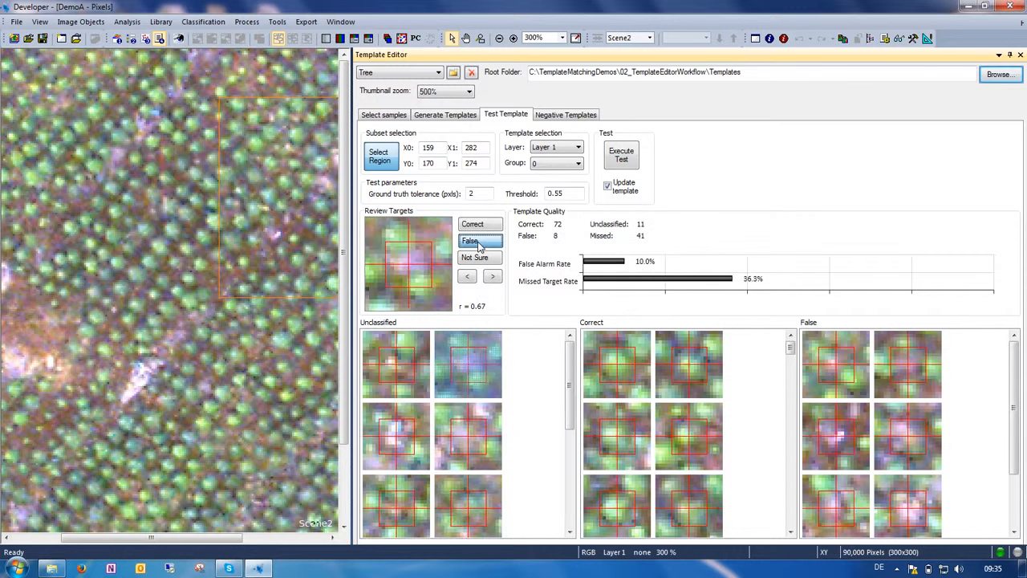
left_click(479, 242)
left_click(478, 243)
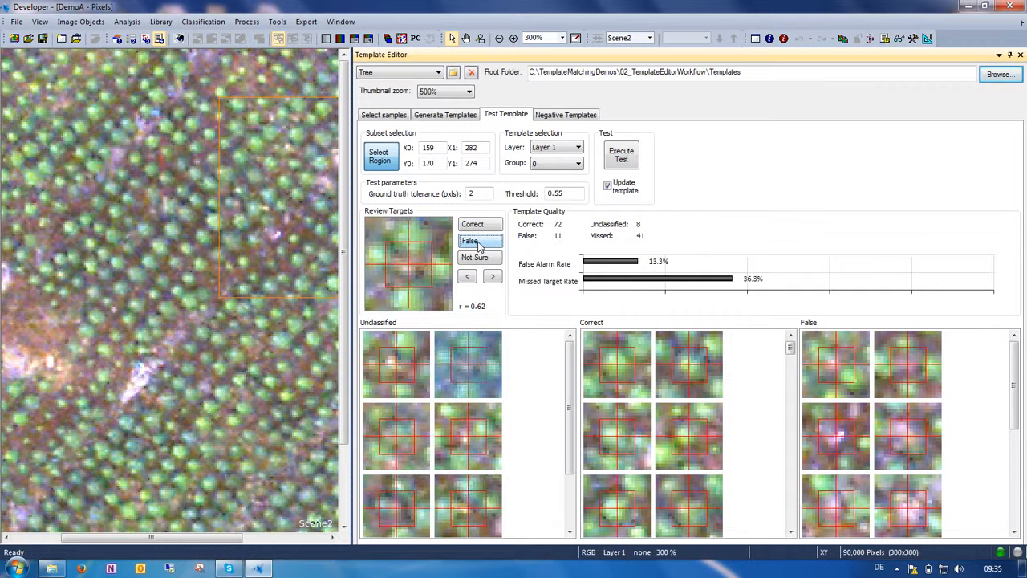
left_click(479, 243)
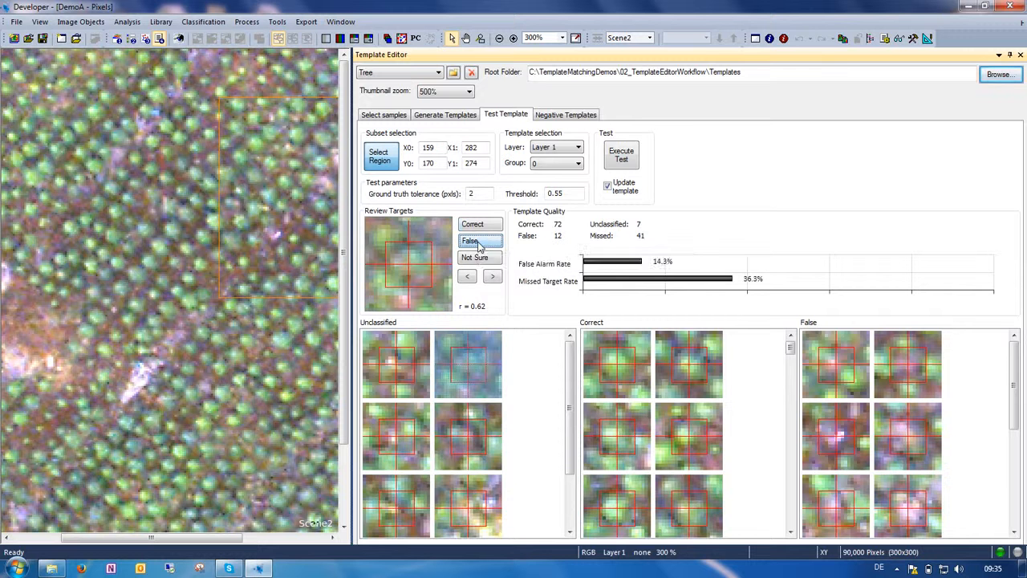
left_click(478, 228)
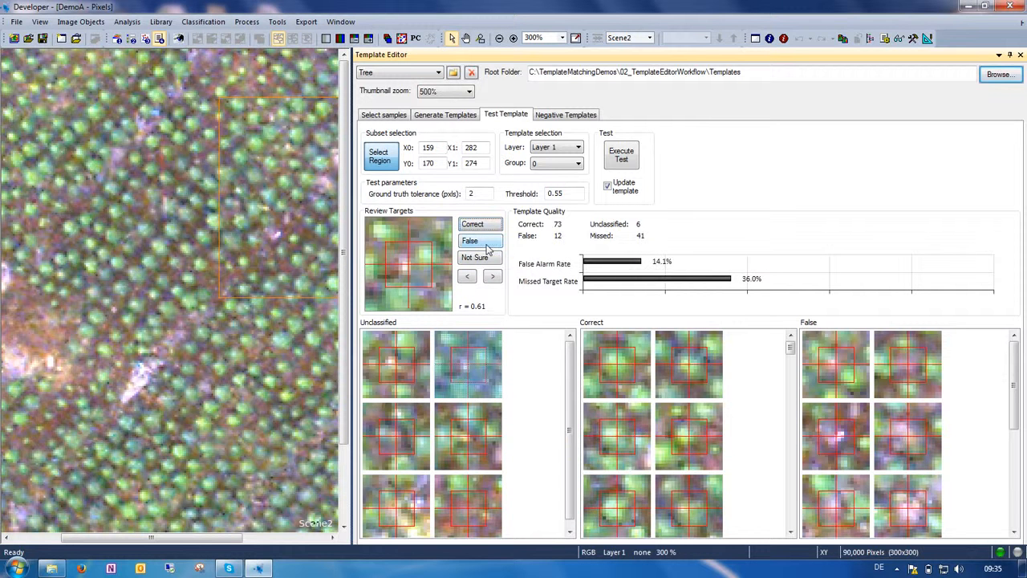
left_click(486, 245)
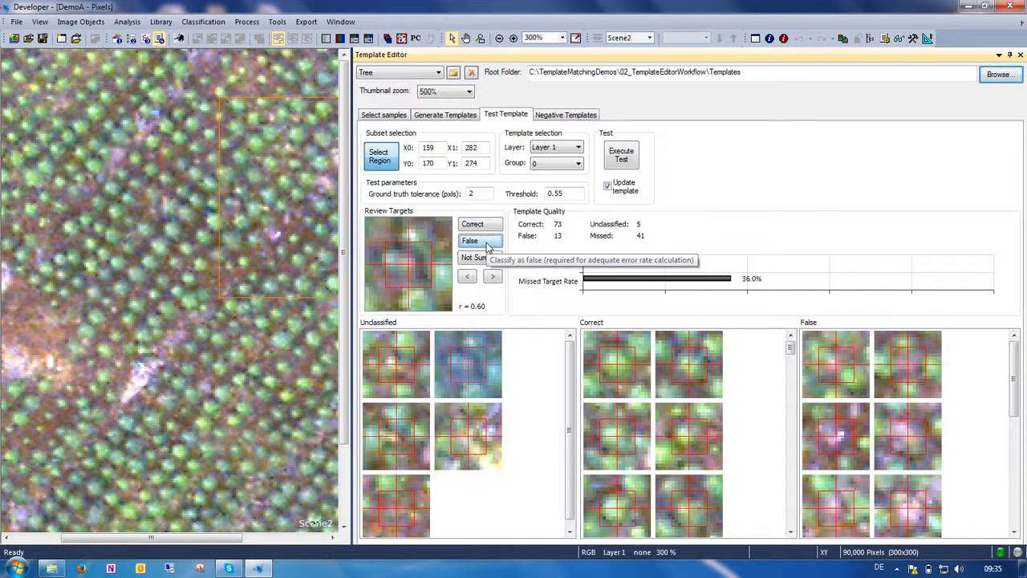
left_click(486, 245)
left_click(486, 246)
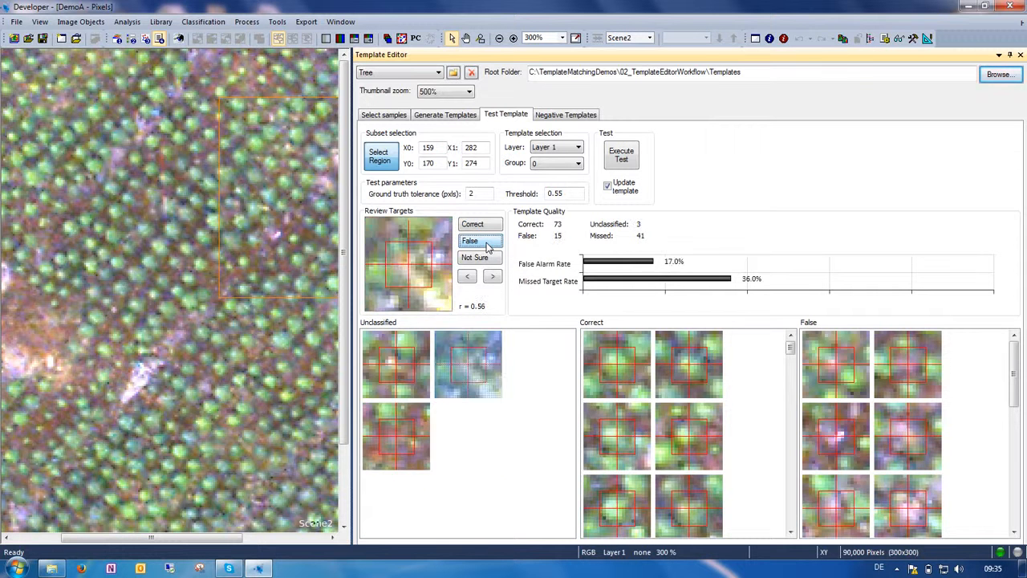
left_click(486, 245)
left_click(486, 245)
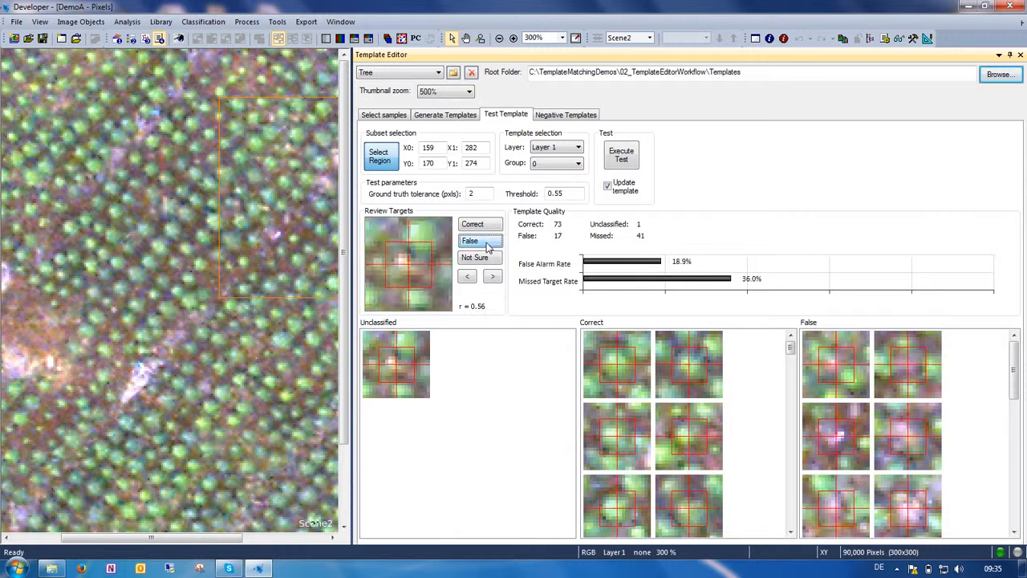
left_click(486, 245)
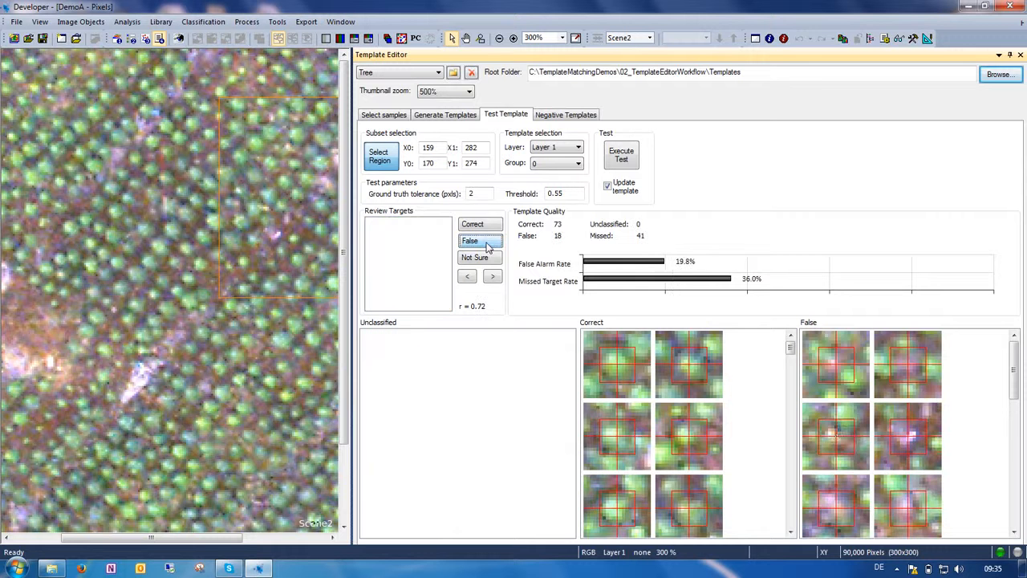
- Rerun the test for Layer 2 and for Layer 1 to compare their error rates, and set the template layer back to Layer 2
left_click(577, 147)
left_click(575, 168)
left_click(621, 155)
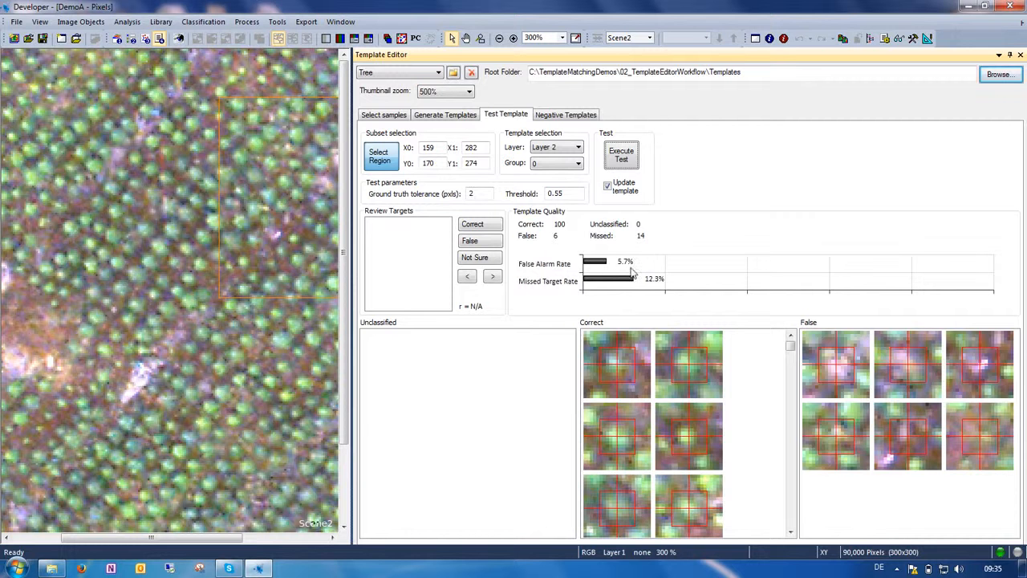
left_click(578, 148)
left_click(577, 156)
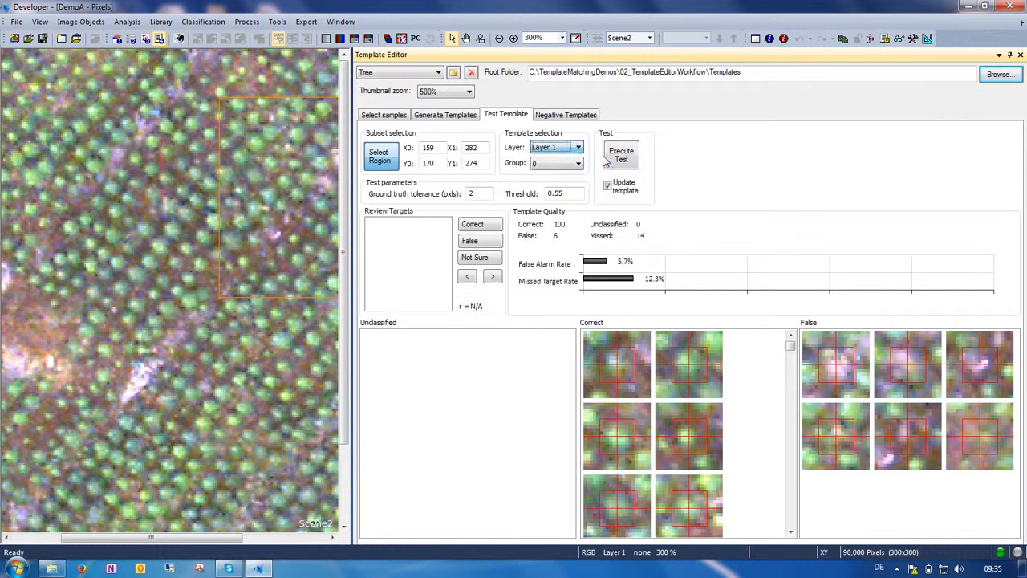
left_click(620, 157)
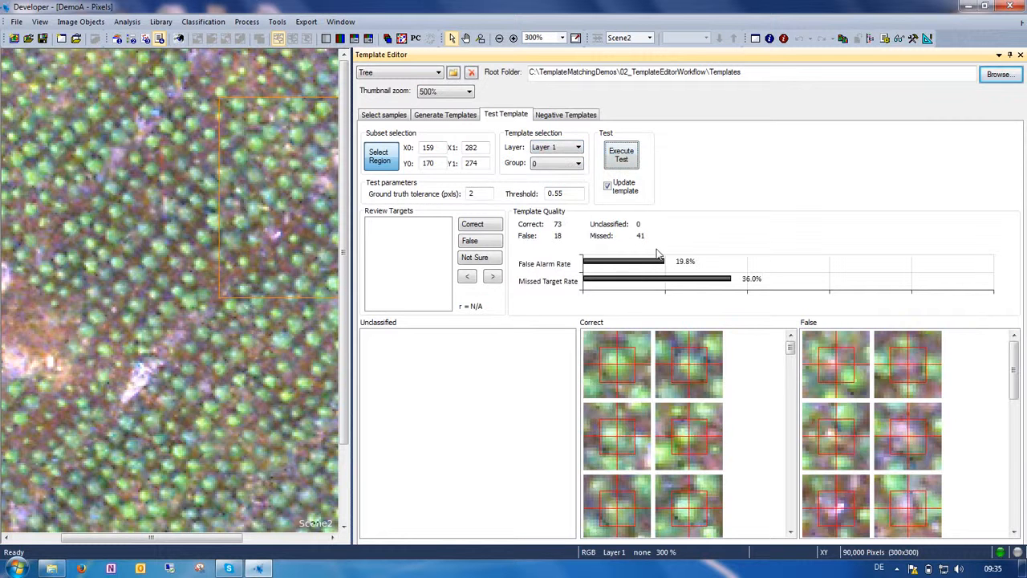
left_click(577, 149)
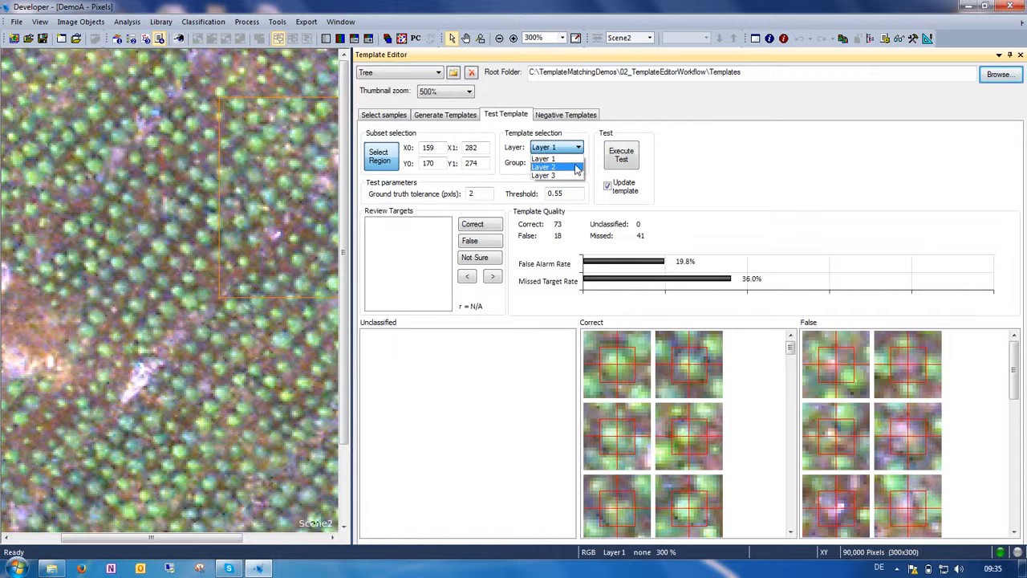
left_click(576, 166)
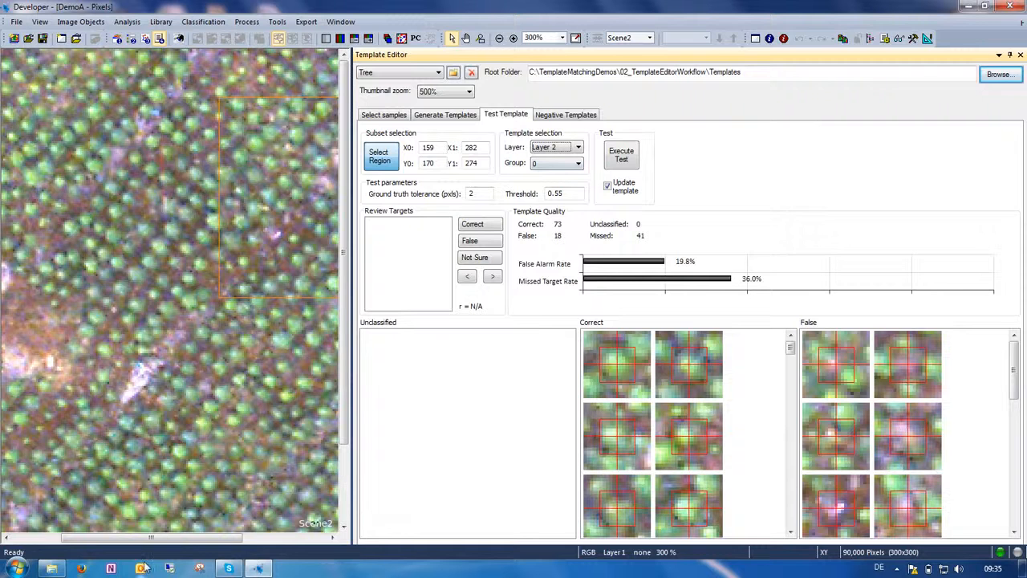
- Switch to Windows Explorer, view an enlarged Tree.tif from Templates\Tree\Layer 2_Group0, and close the image and the folder
left_click(52, 569)
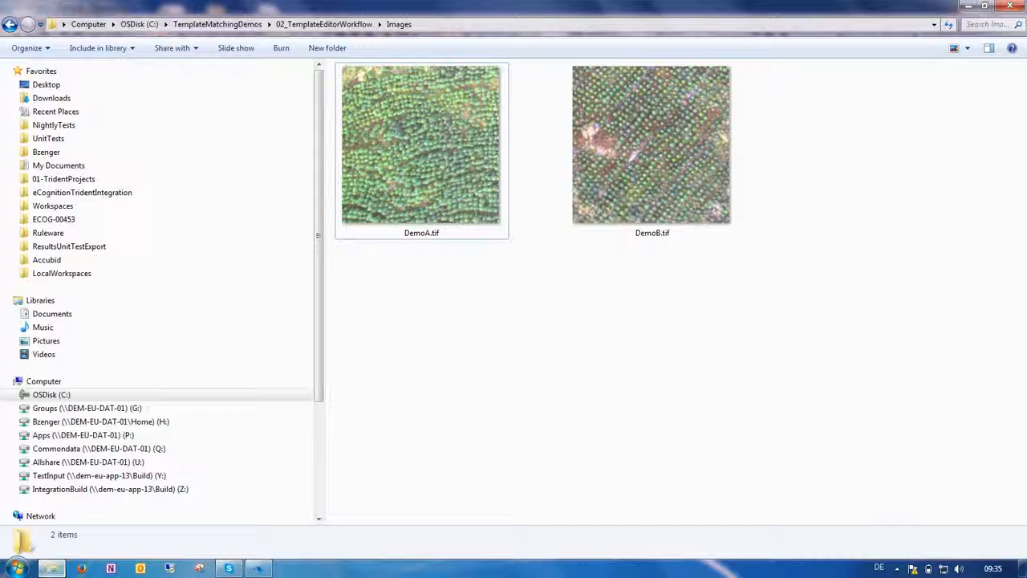
left_click(344, 25)
double_click(361, 99)
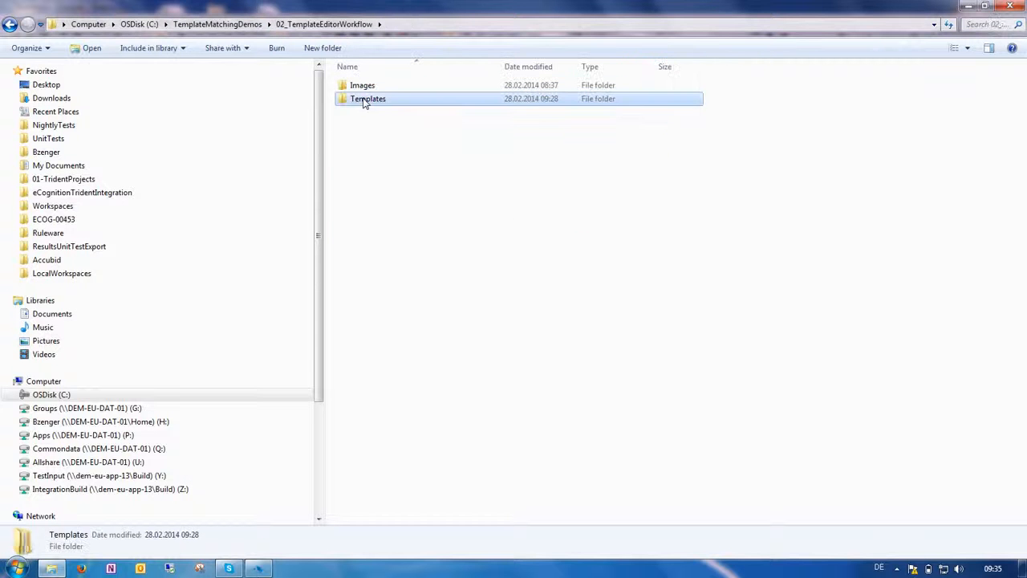
double_click(354, 88)
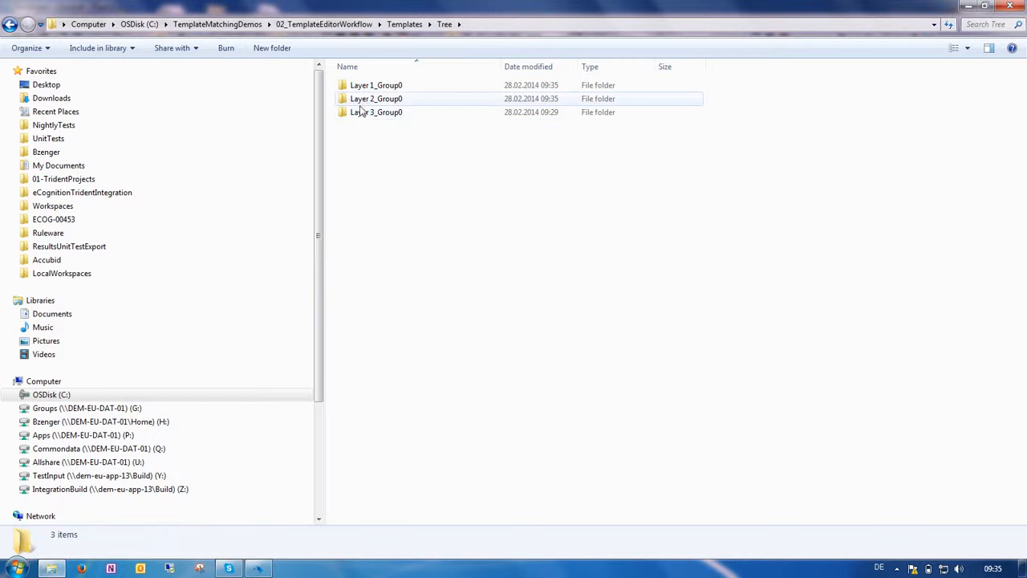
double_click(362, 100)
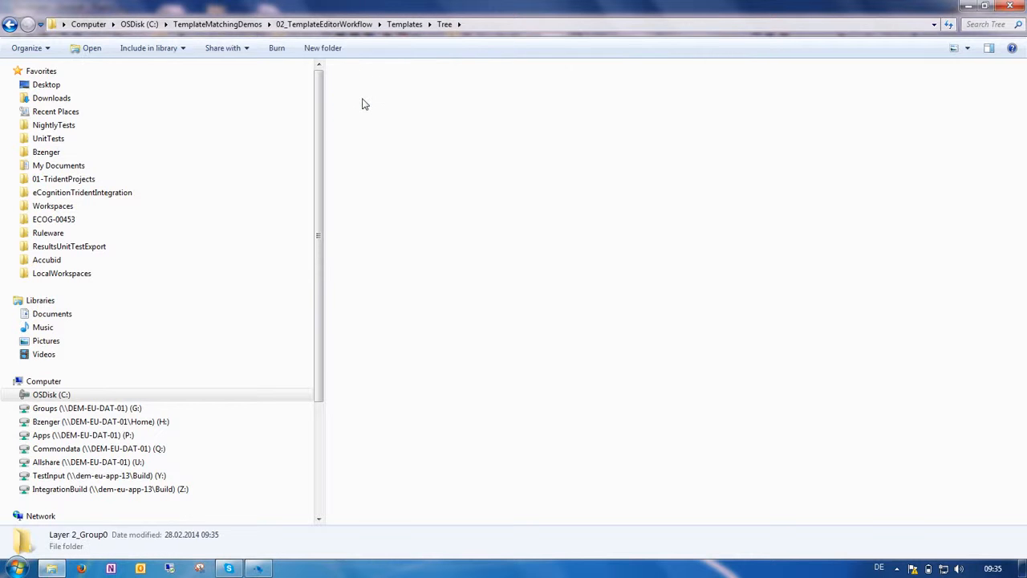
double_click(437, 128)
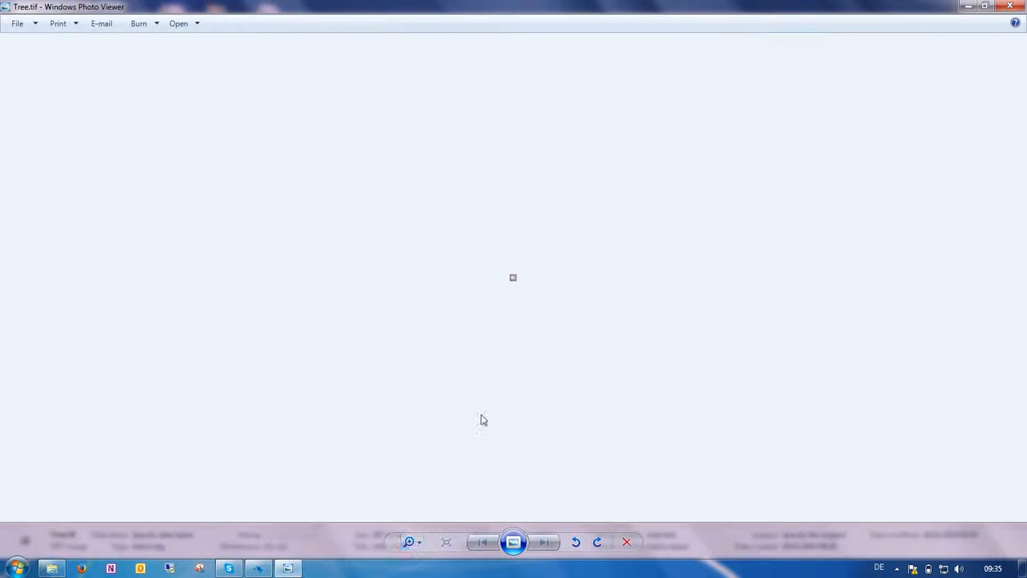
left_click_drag(412, 543, 416, 450)
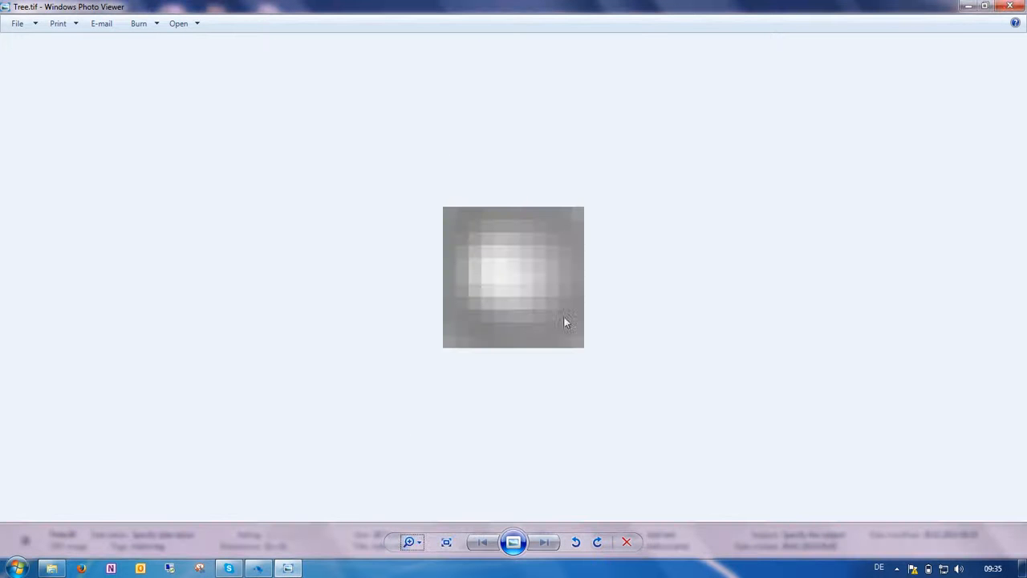
left_click(1009, 6)
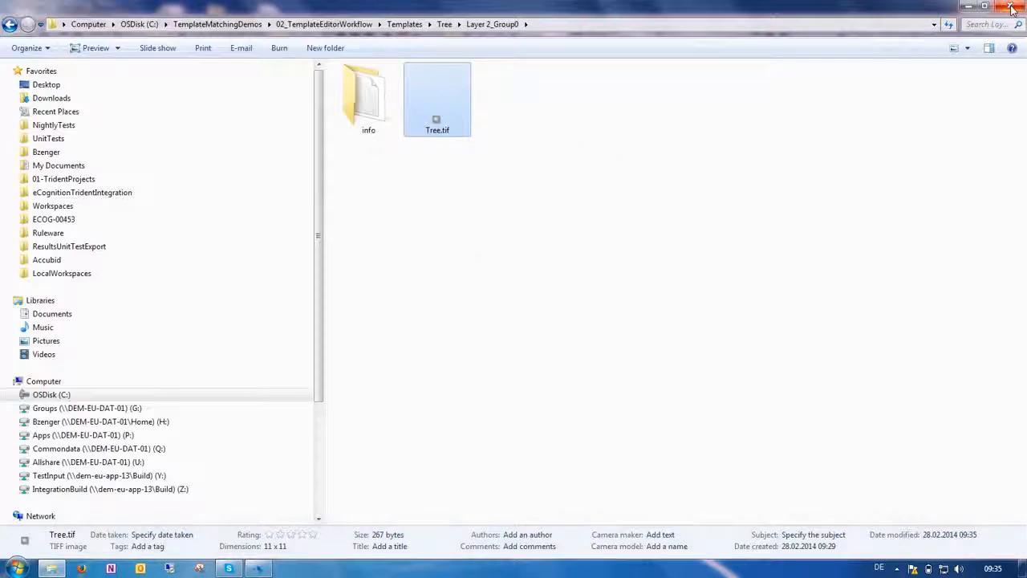
left_click(1010, 6)
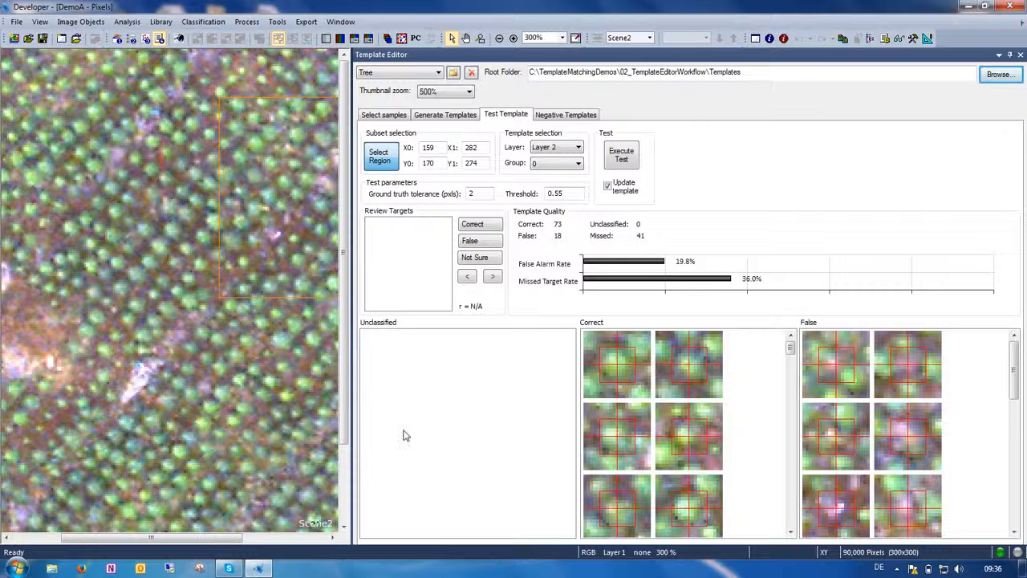
- Review the collected Tree samples and their size, the generated Layer 2 template and the template test results
left_click(382, 115)
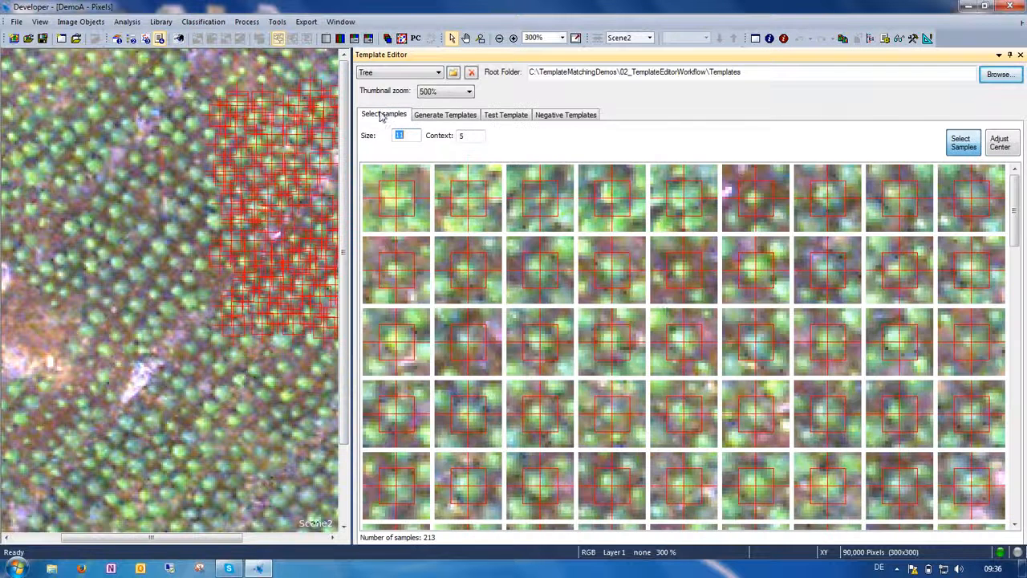
left_click(463, 116)
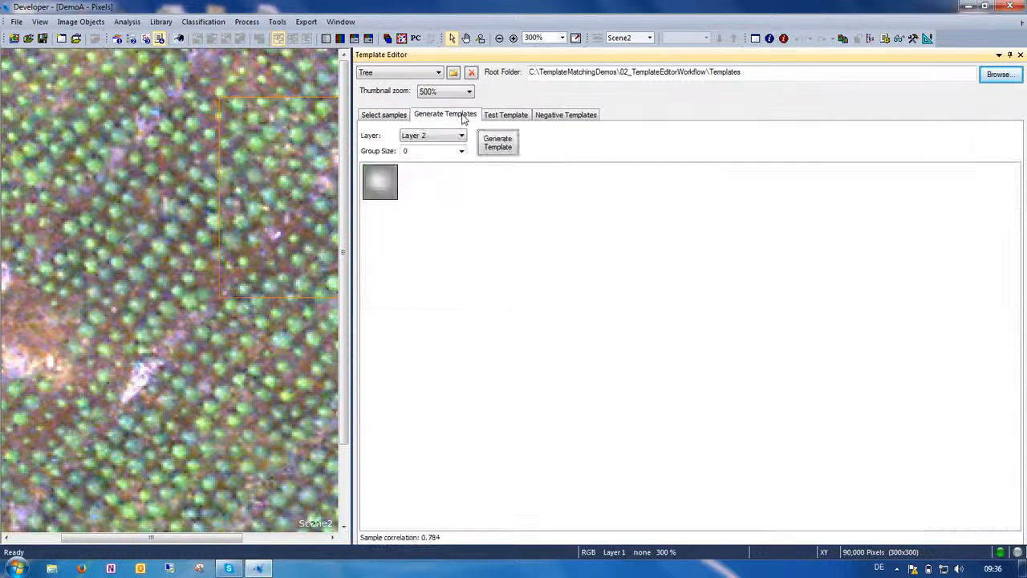
left_click(501, 119)
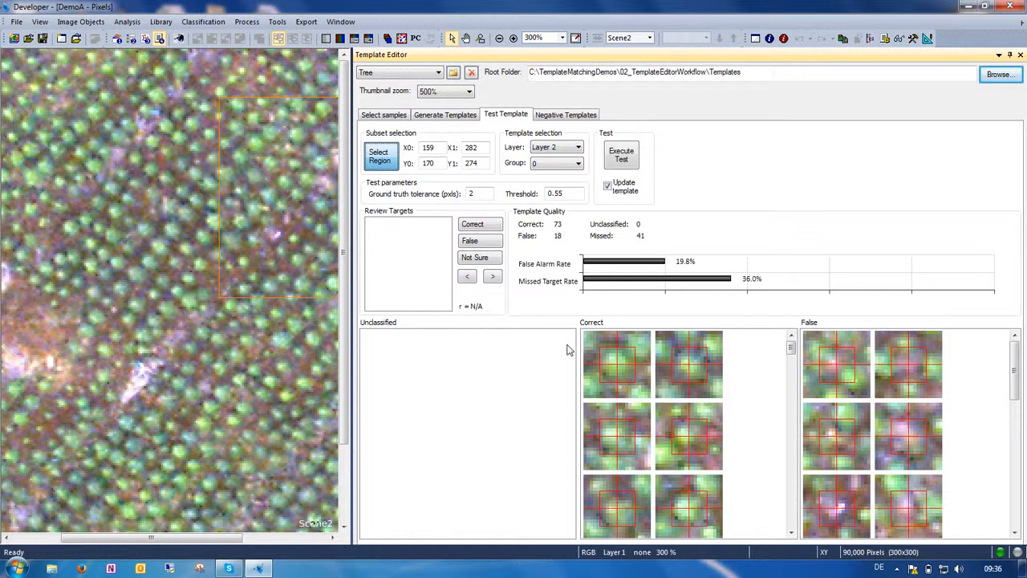
left_click(390, 117)
double_click(388, 137)
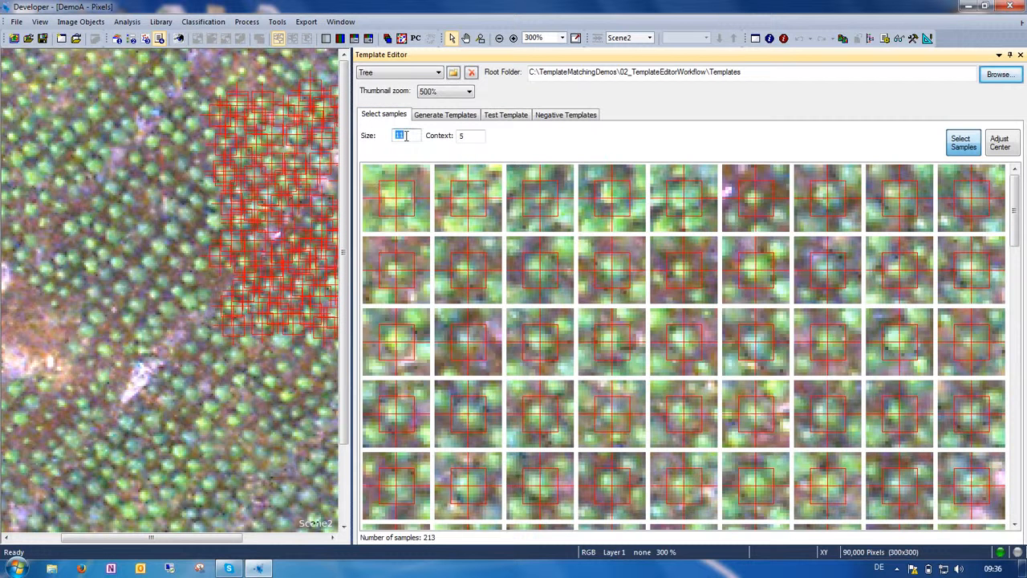
left_click(510, 116)
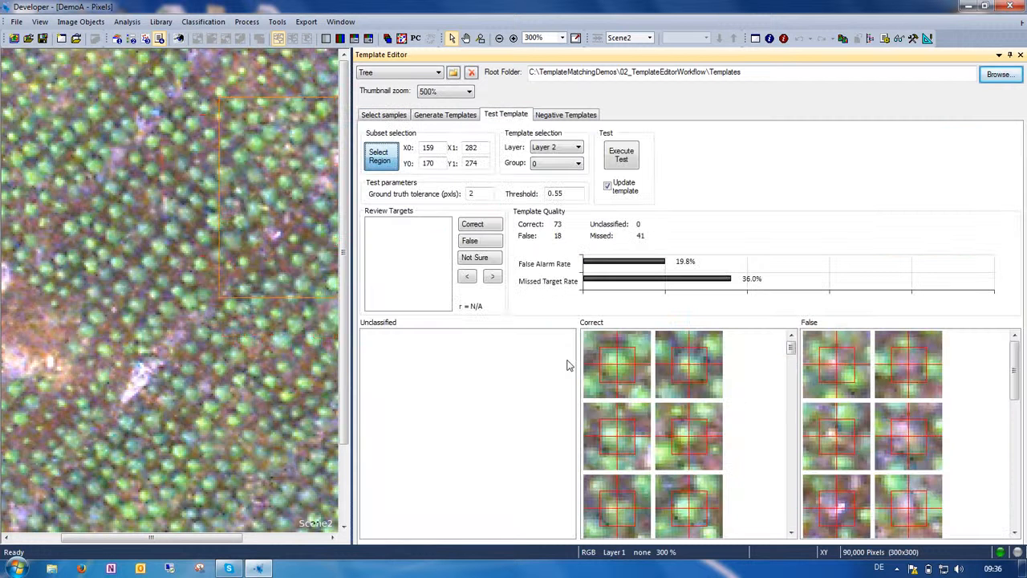